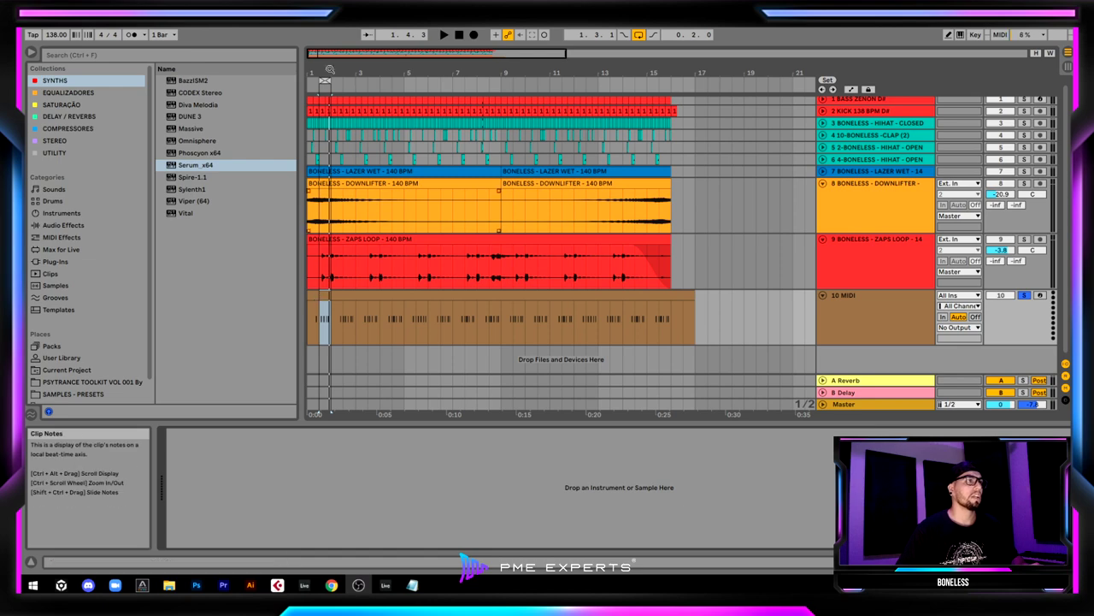
Select and loop the first bar of the MIDI track, from 1.1.1 to 2.1.1, and display its notes
scroll(424, 320, "up", 5)
left_click_drag(424, 319, 309, 324)
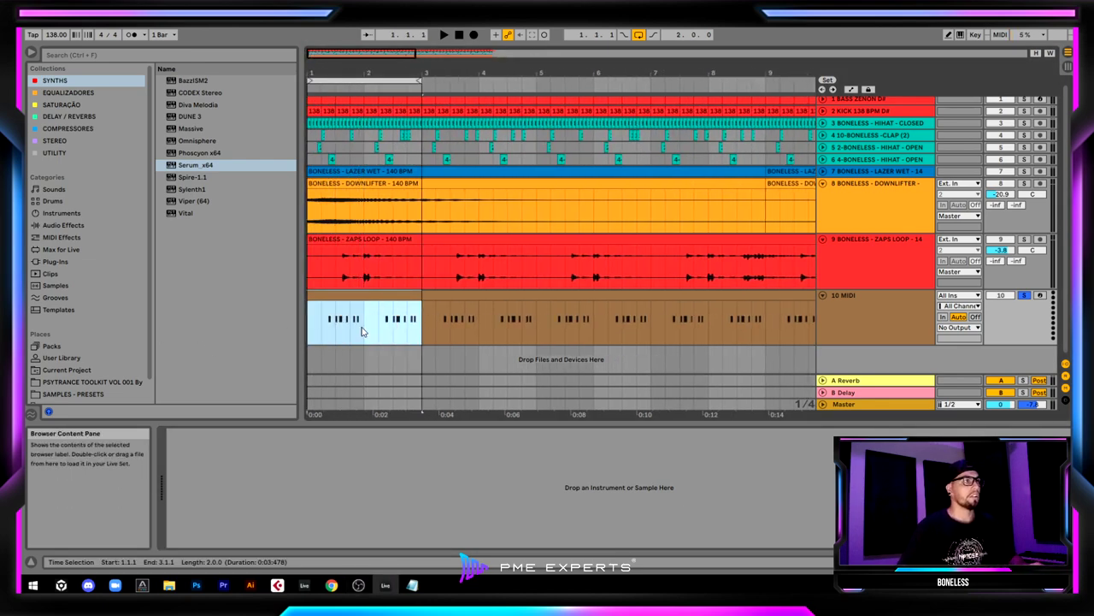
double_click(398, 295)
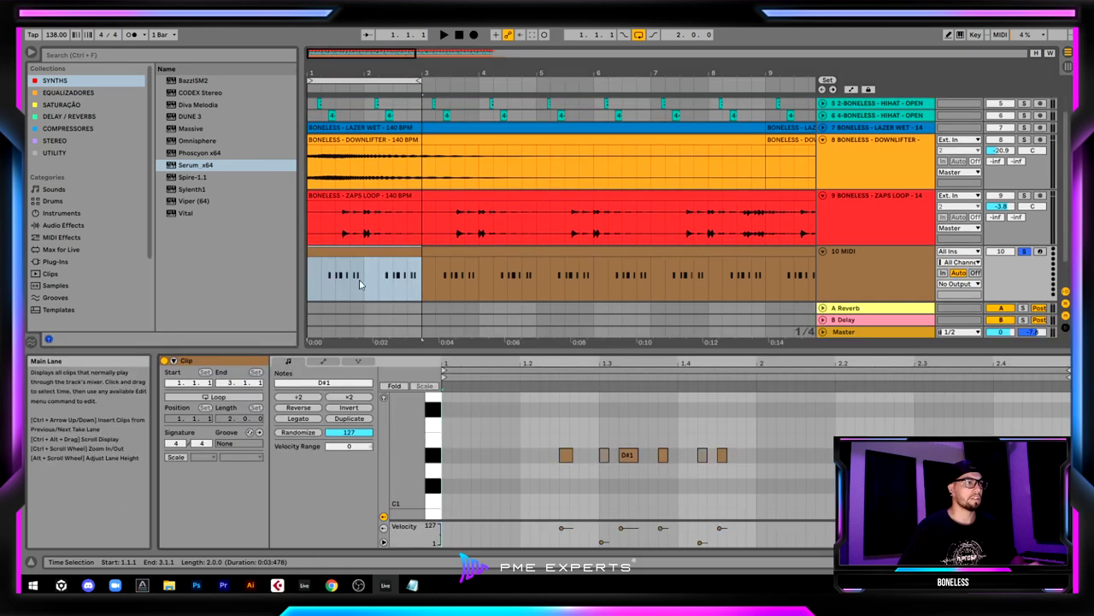
left_click_drag(364, 285, 154, 275)
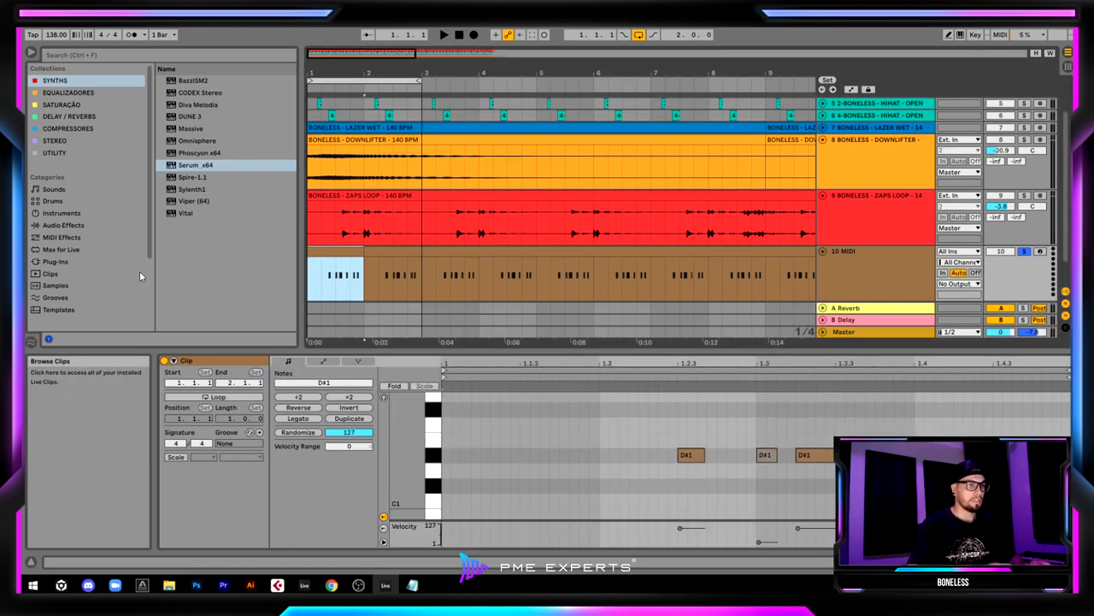
scroll(386, 150, "up", 2)
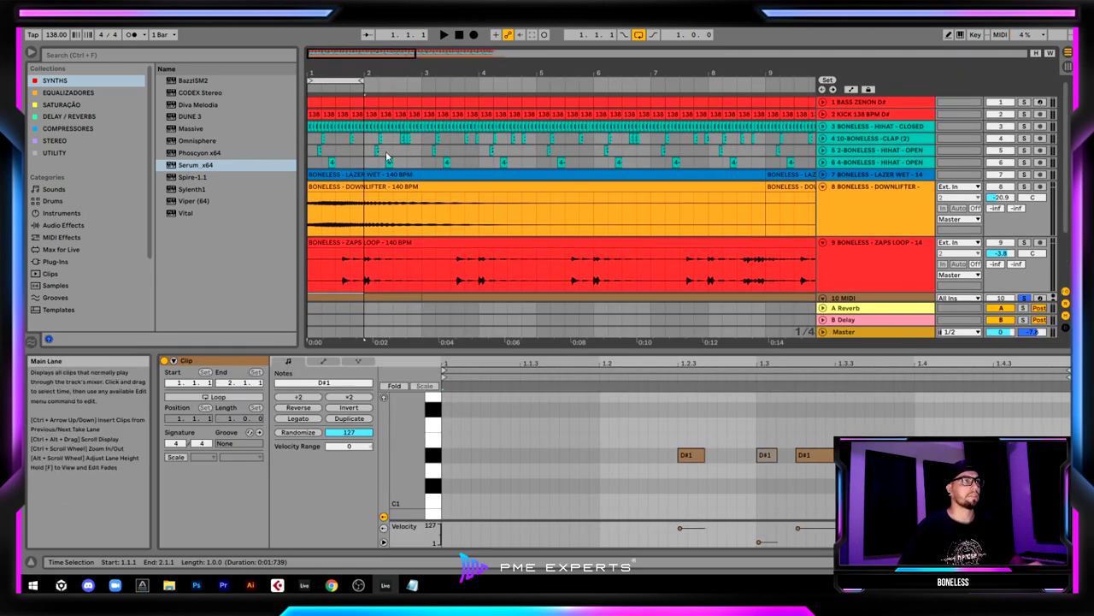
scroll(386, 151, "down", 3)
left_click_drag(395, 75, 416, 181)
scroll(455, 241, "up", 3)
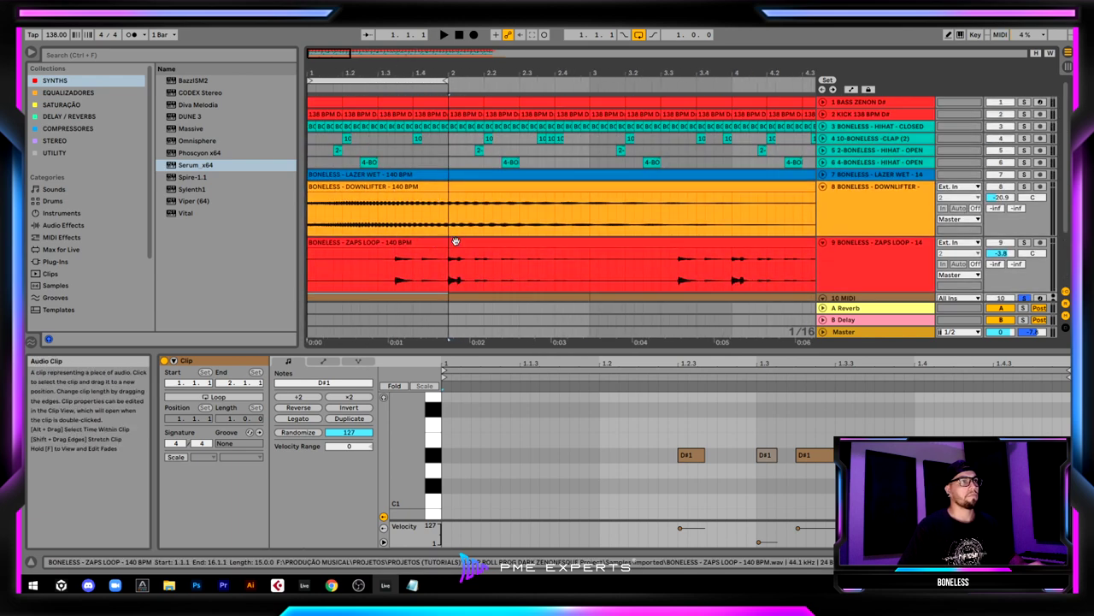
scroll(462, 241, "down", 3)
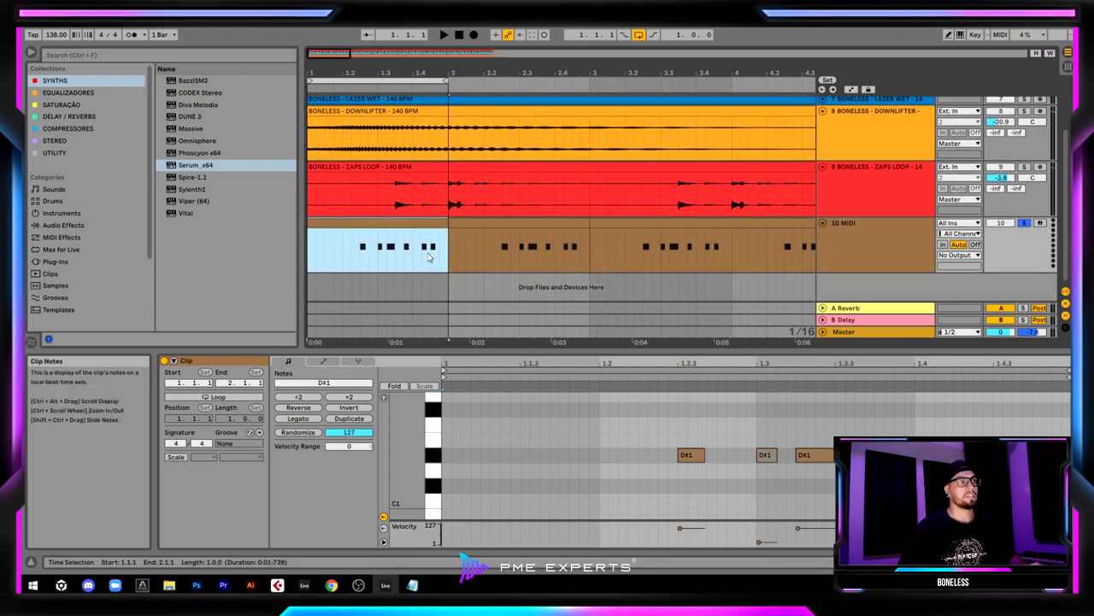
left_click_drag(444, 250, 205, 237)
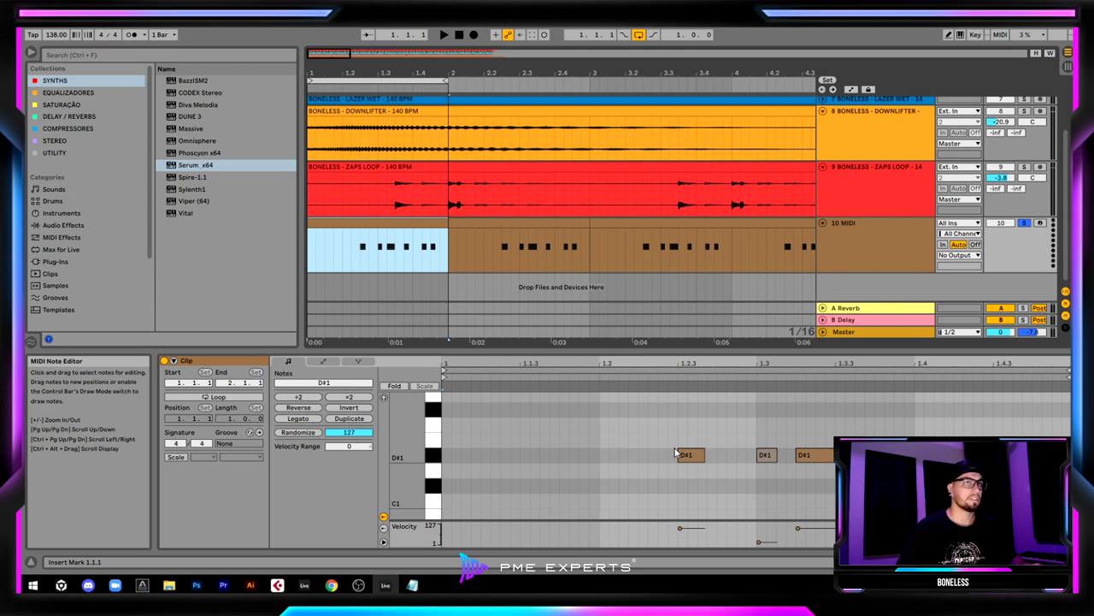
Load the Serum_x64 synth onto MIDI track 10 and move its window up
left_click(877, 257)
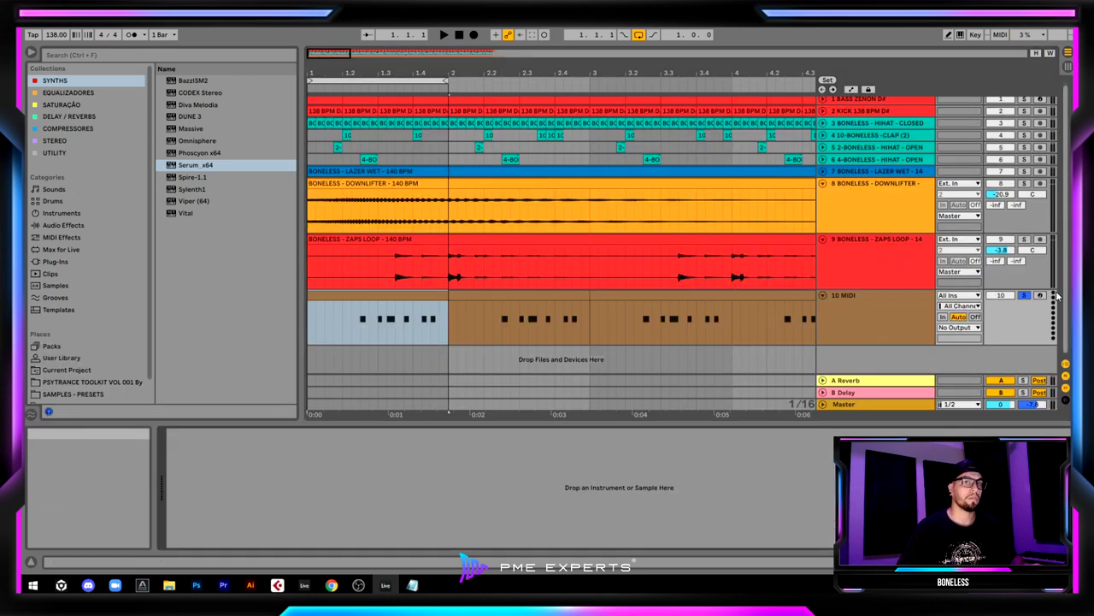
double_click(203, 165)
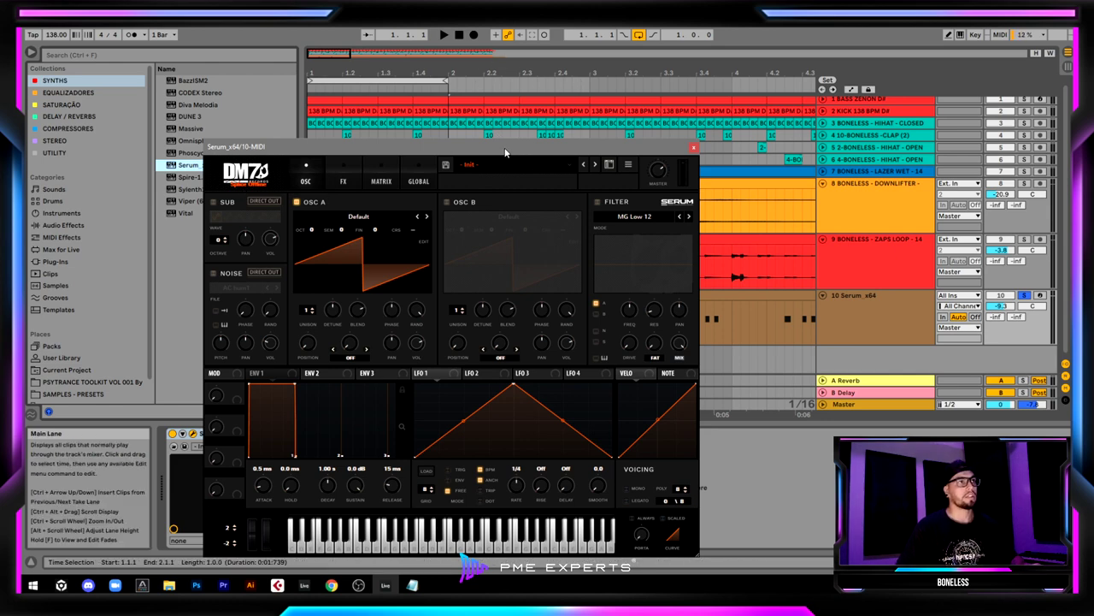
left_click_drag(506, 146, 520, 126)
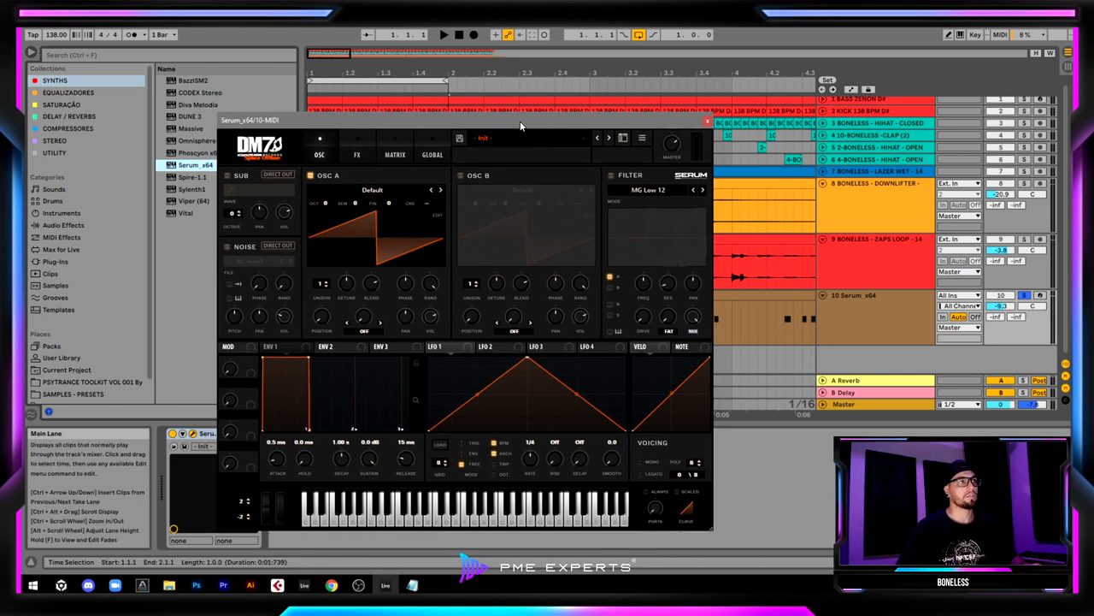
Load the Digital wavetable SSQ into OSC A and reposition the Serum window higher
left_click(376, 189)
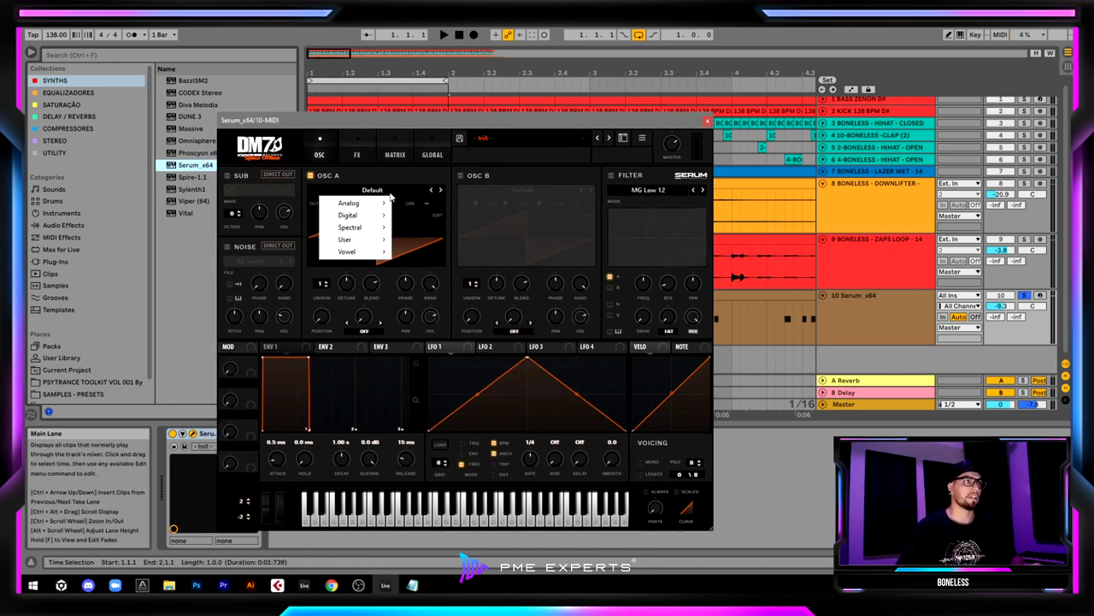
mouse_move(372, 217)
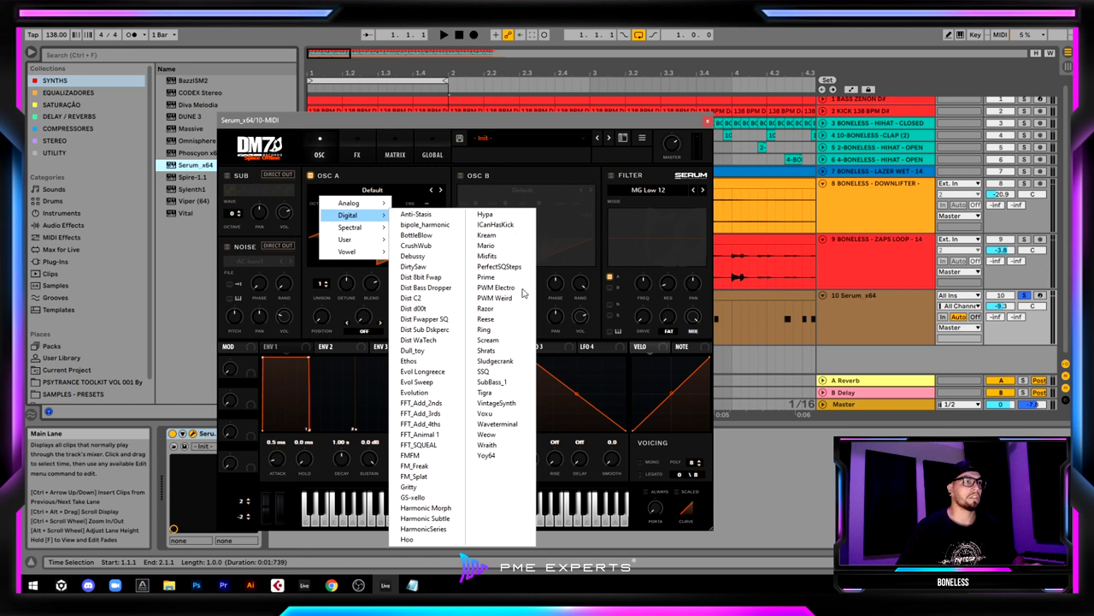
left_click(500, 372)
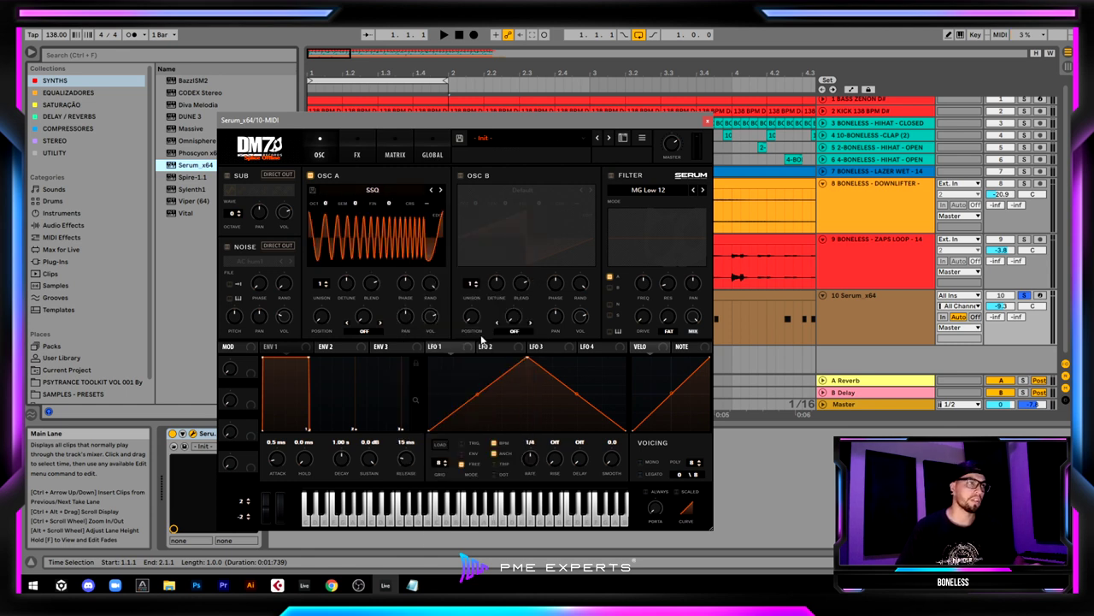
left_click_drag(372, 122, 409, 88)
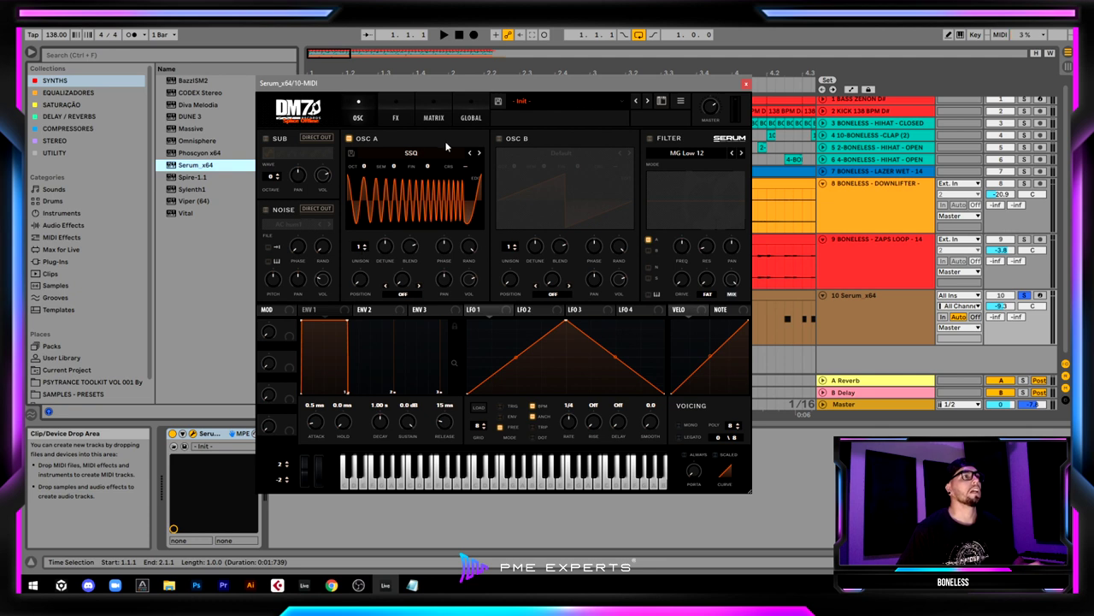
Set the unison of OSC A to 7 voices
left_click_drag(362, 284, 368, 248)
left_click(364, 249)
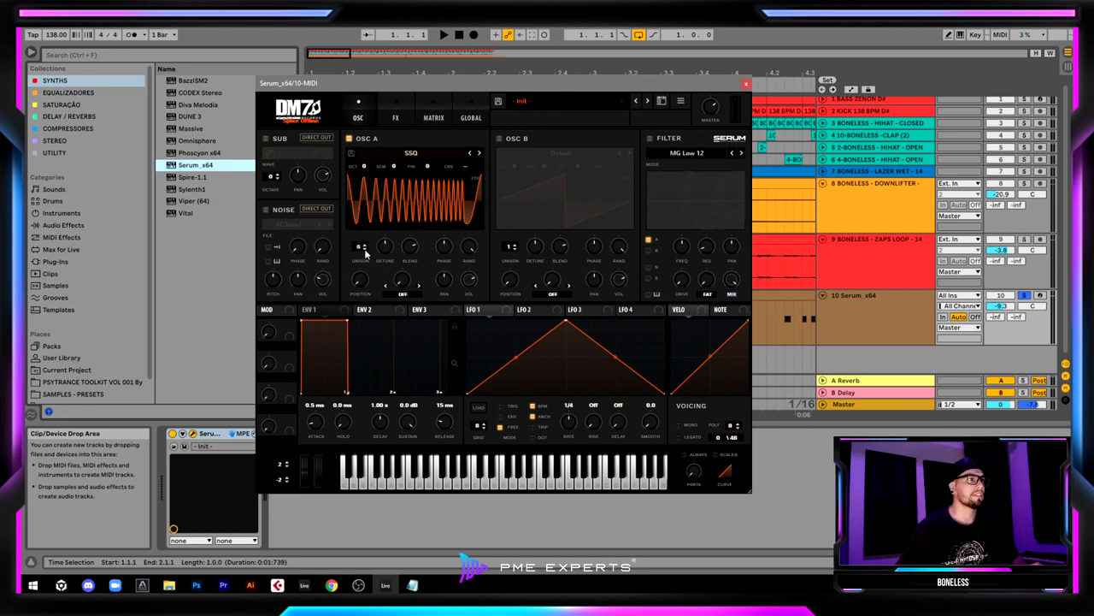
left_click(366, 245)
Set OSC A's unison detune to 0.05 and lower its unison blend
left_click_drag(393, 246, 398, 182)
left_click_drag(416, 144, 384, 288)
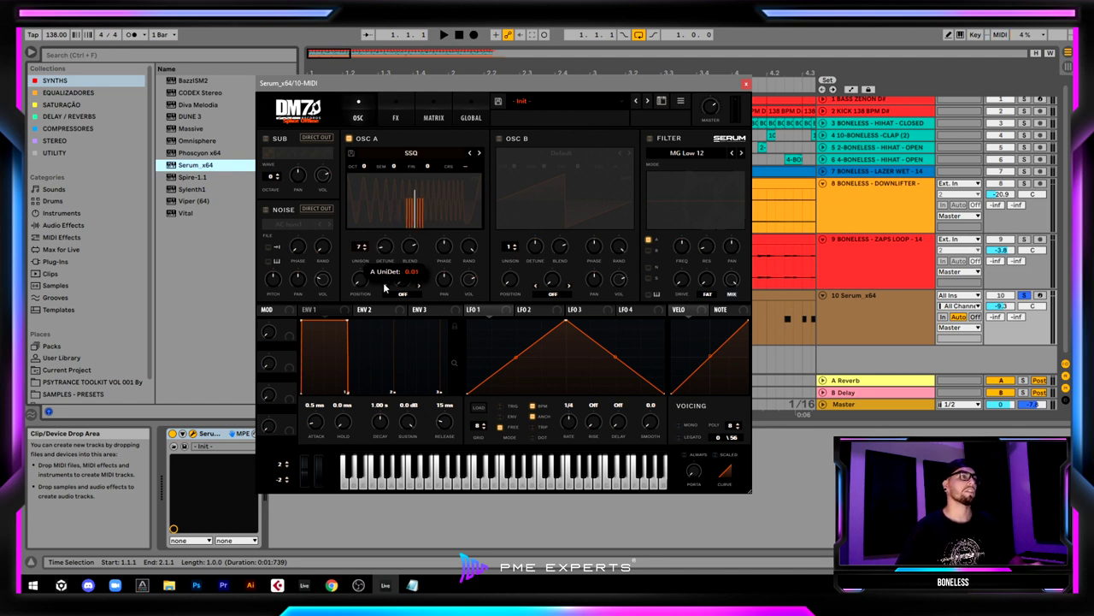
left_click_drag(409, 248, 402, 299)
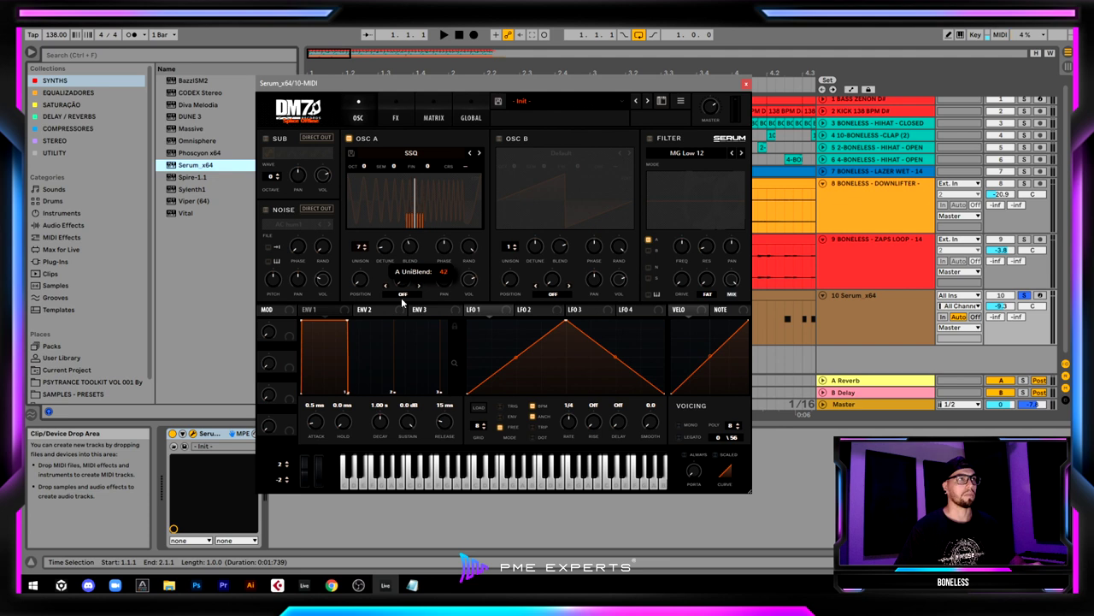
left_click(424, 471)
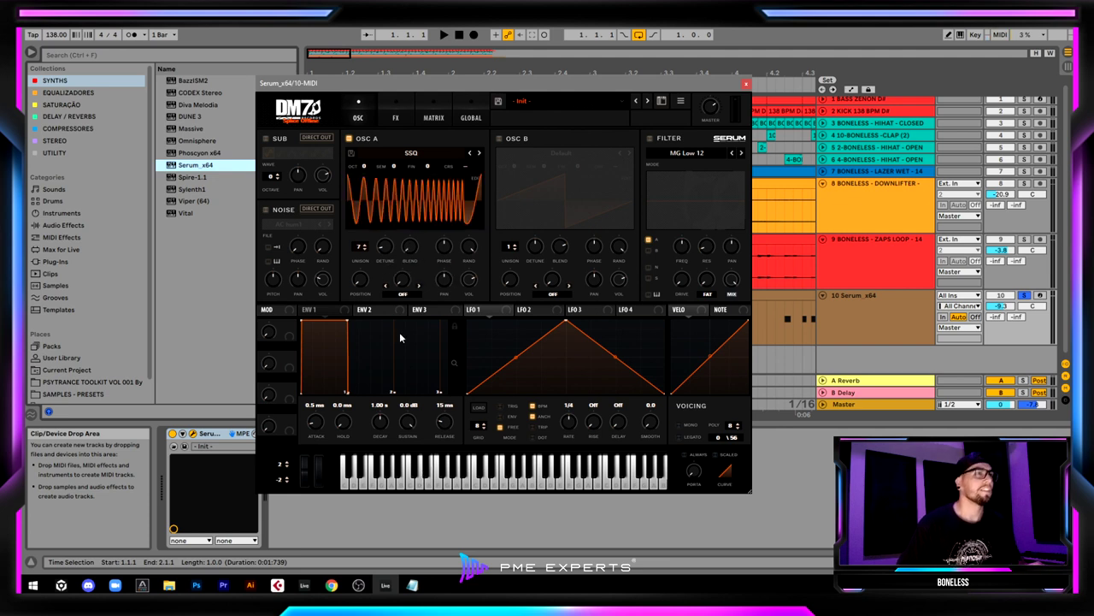
mouse_move(410, 248)
left_mouse_down()
mouse_move(428, 188)
mouse_move(417, 231)
left_mouse_up()
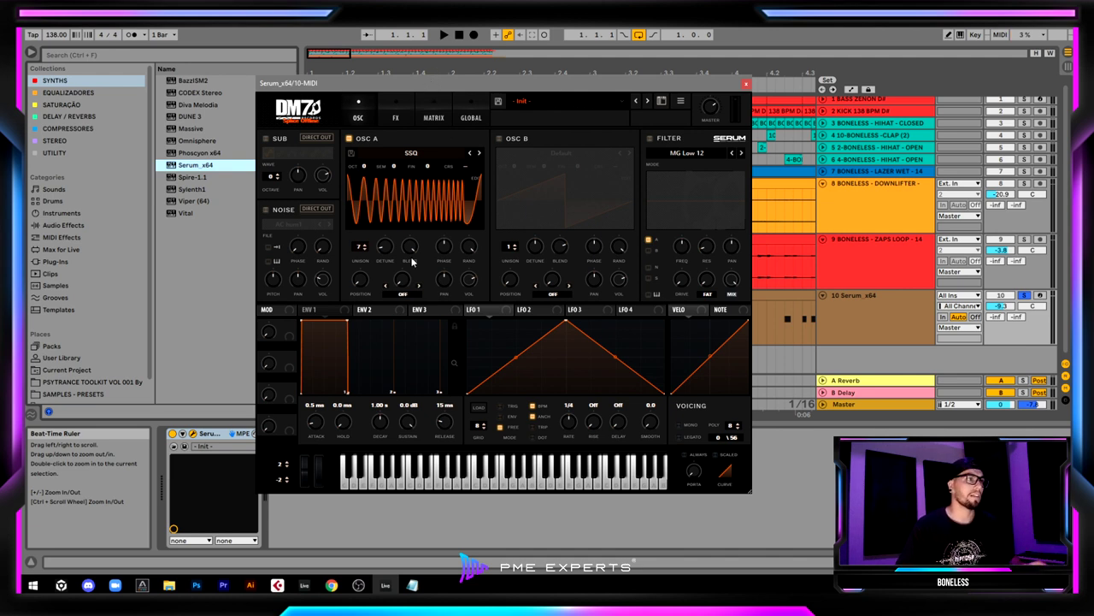
left_click_drag(412, 260, 409, 253)
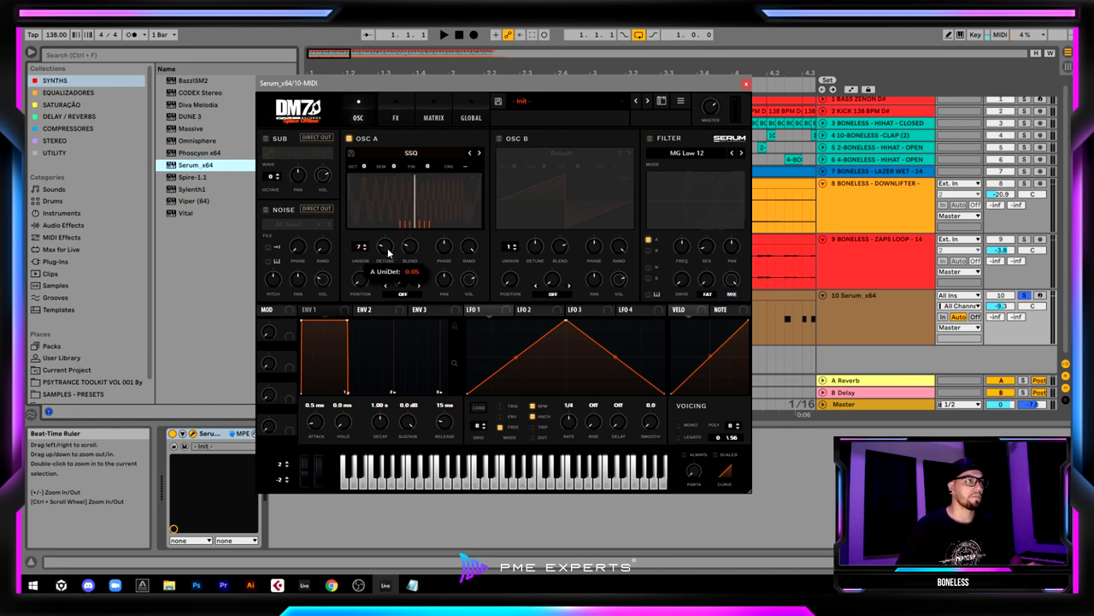
Shorten the playback loop to start at 1.3.1 with a length of 0.2.0, and play it
key("space")
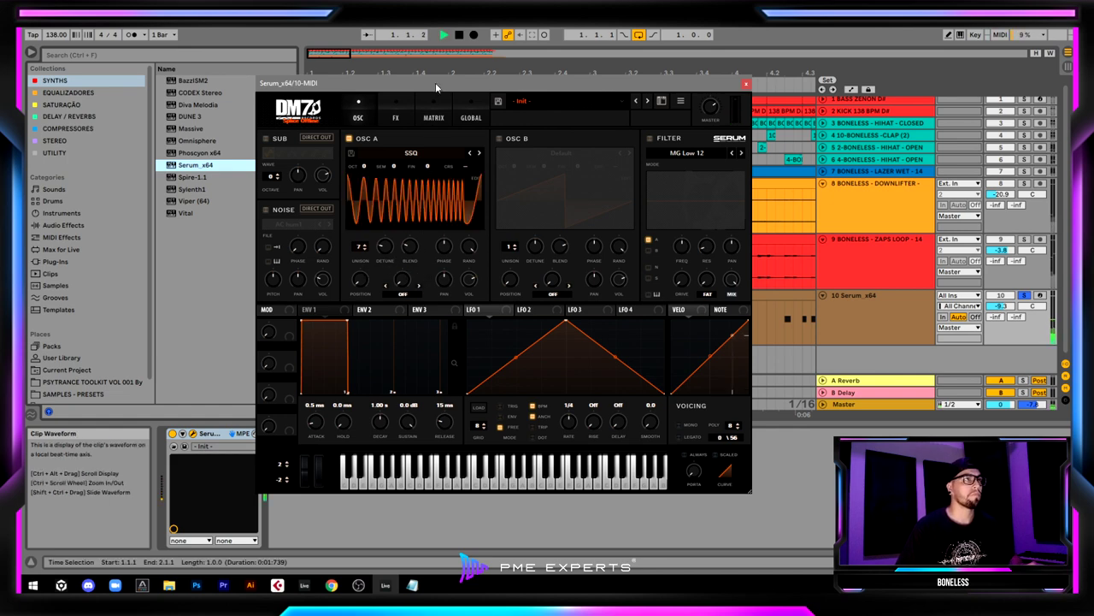
left_click_drag(435, 82, 478, 149)
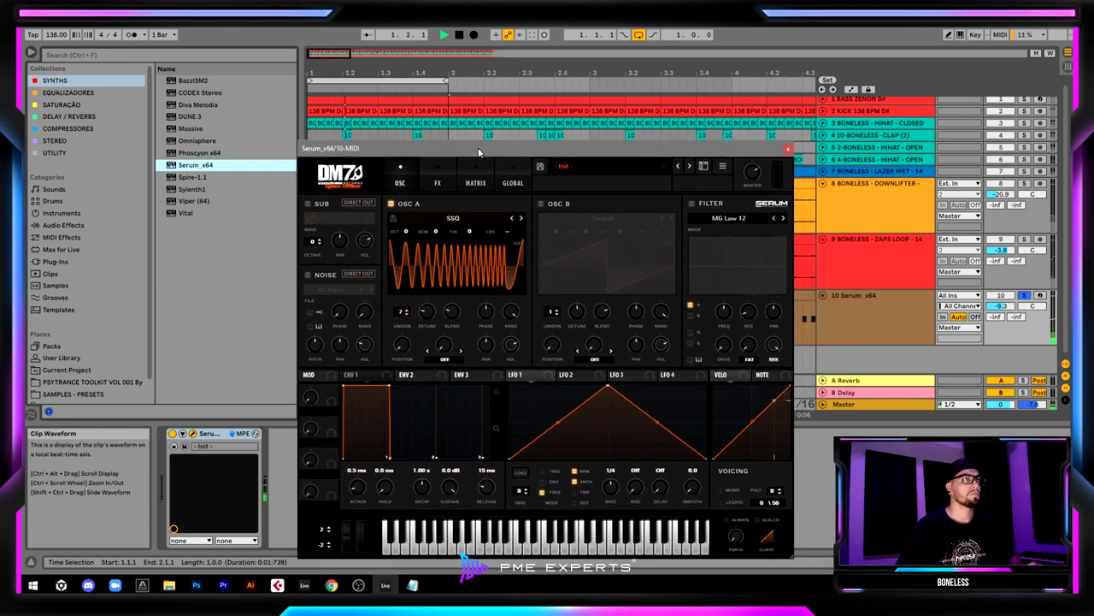
left_click(389, 82)
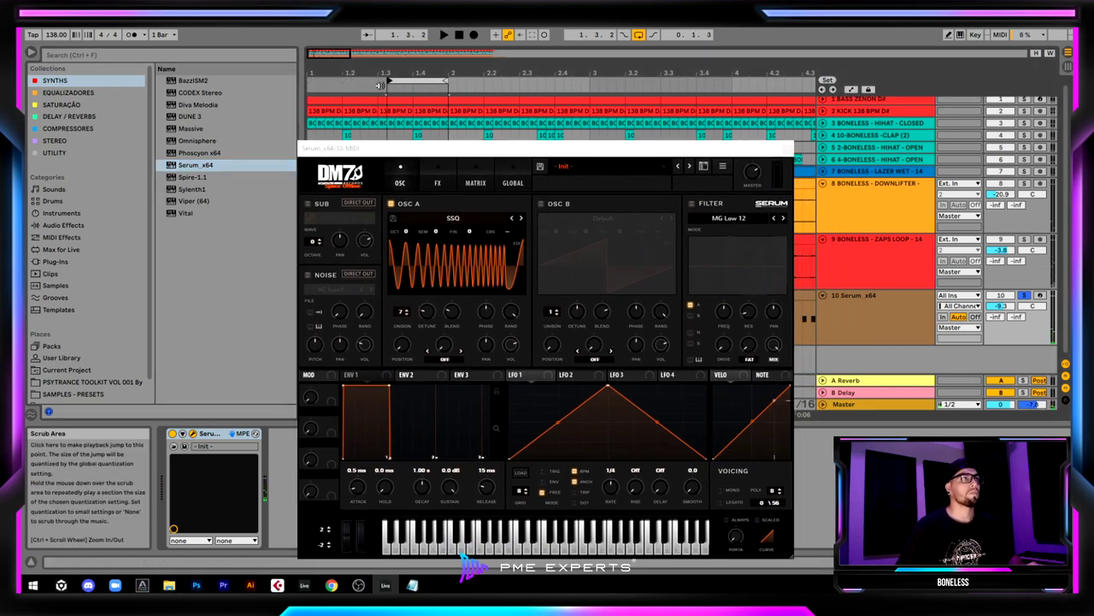
mouse_move(387, 81)
left_mouse_down()
mouse_move(385, 106)
mouse_move(462, 100)
left_mouse_up()
left_click(413, 81)
left_click_drag(502, 154, 480, 114)
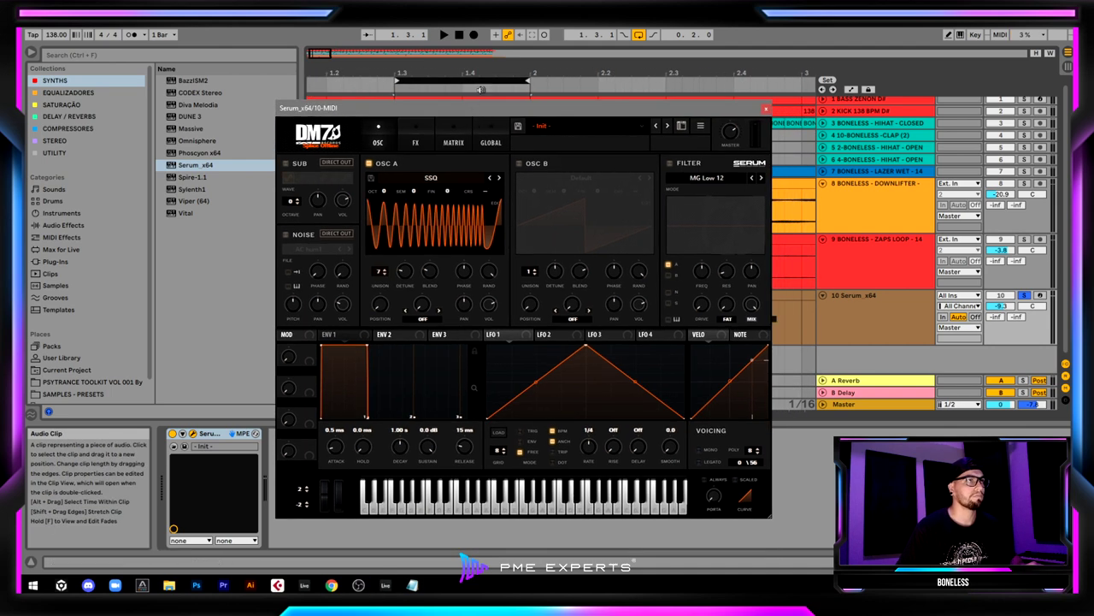
key("space")
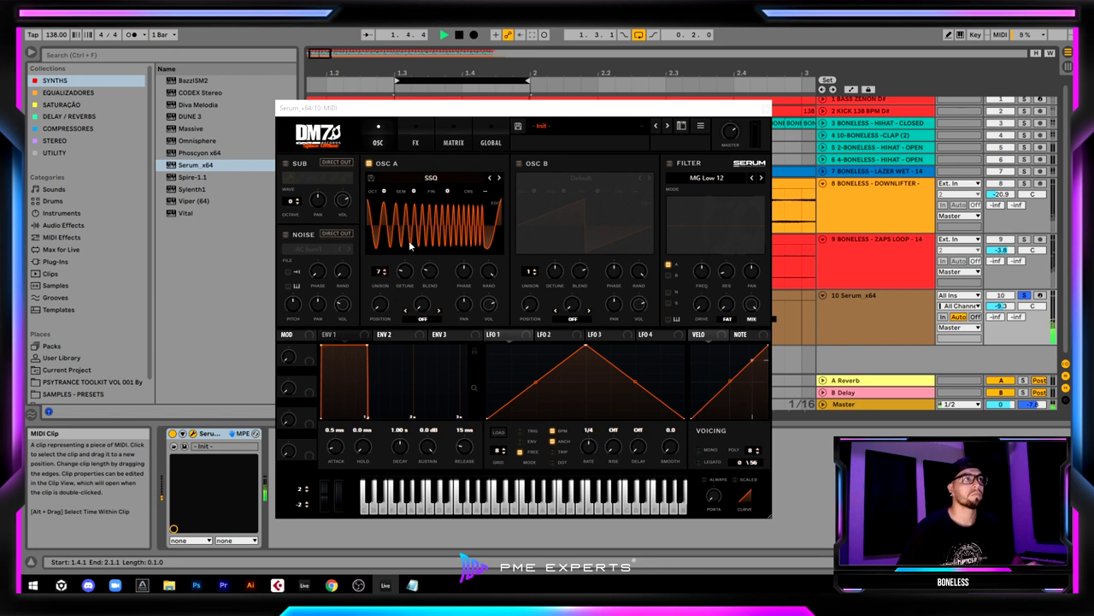
Change OSC A's wavetable position, readjust its detune and set the unison blend to 61 during playback
left_click_drag(410, 286, 439, 250)
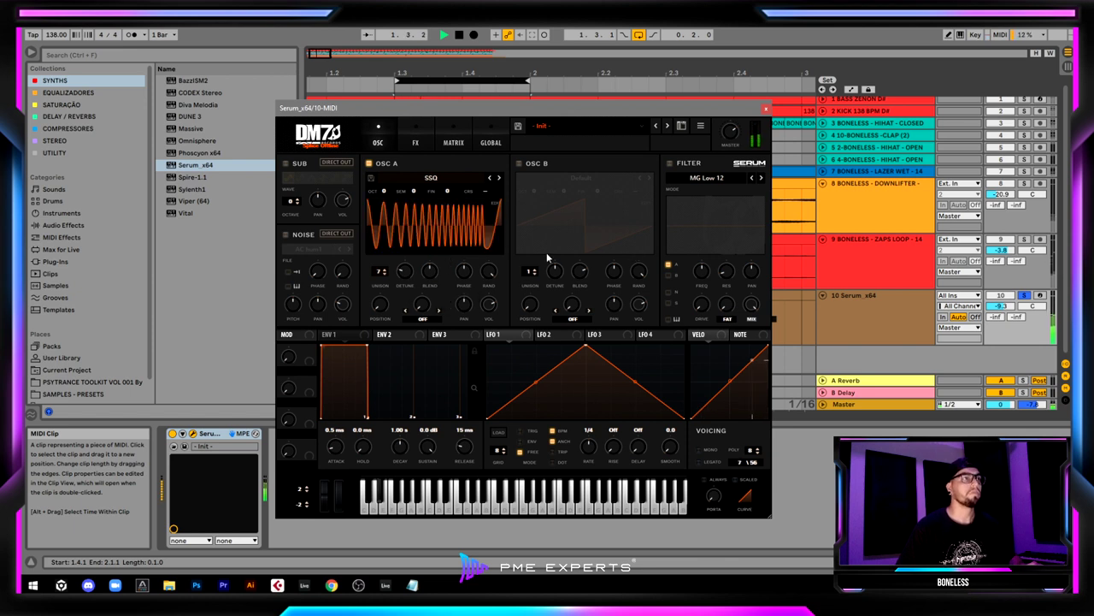
left_click_drag(379, 307, 411, 233)
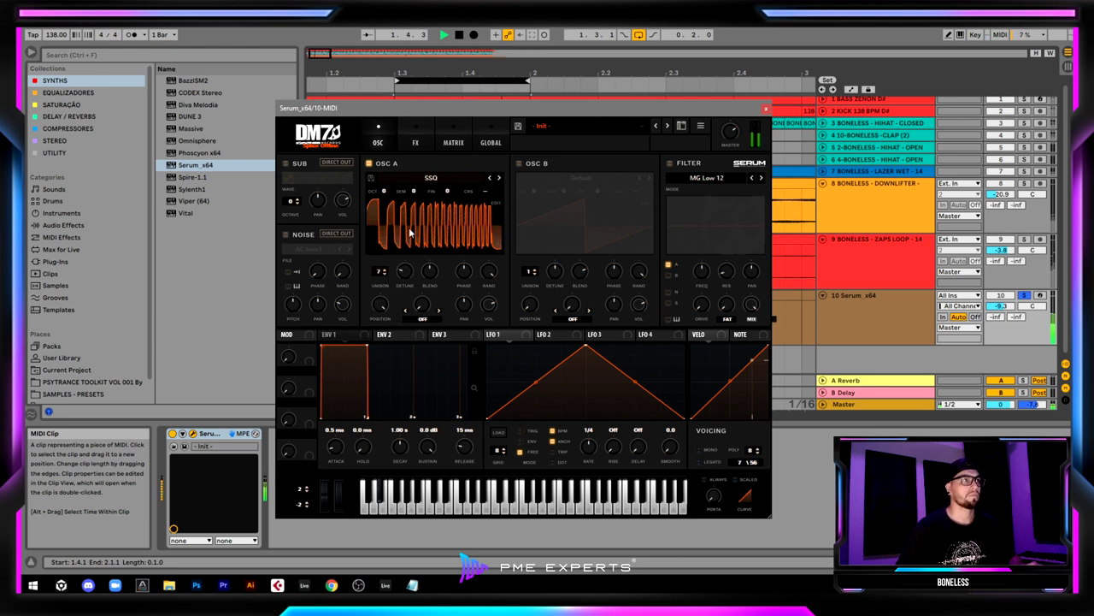
left_click_drag(403, 272, 437, 262)
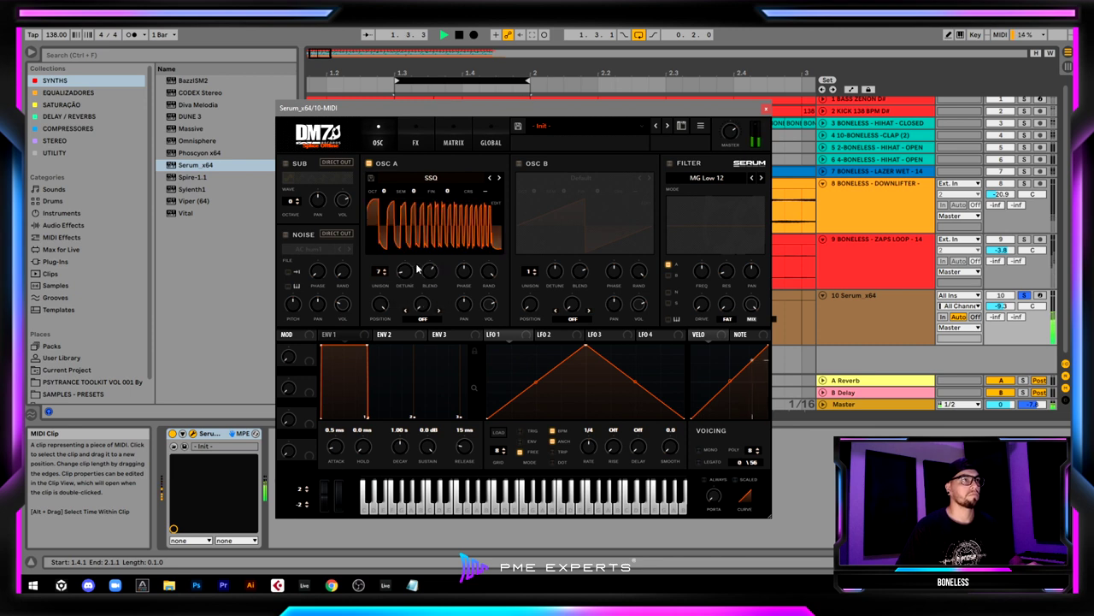
left_click_drag(430, 278, 430, 278)
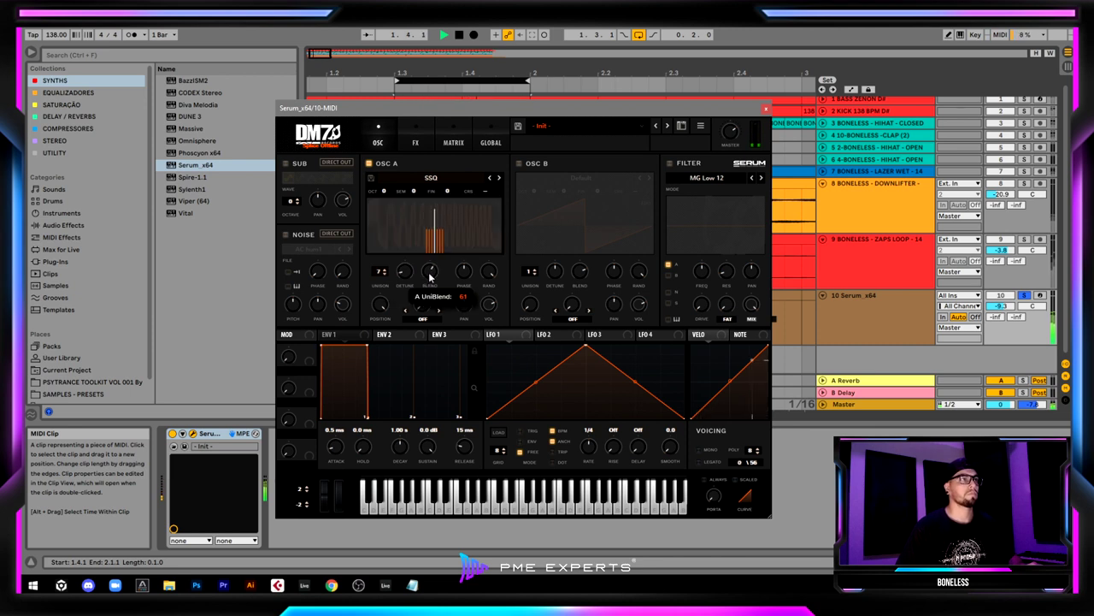
Set OSC A's octave to -1 and turn its unison detune down to 0.00, ending with playback stopped
left_click_drag(383, 193, 390, 211)
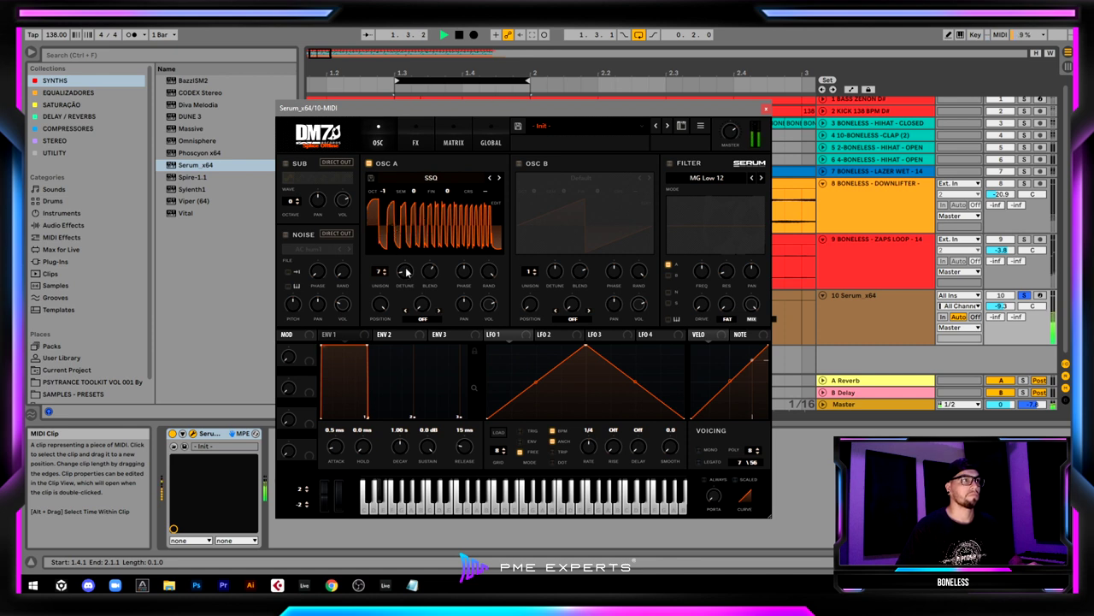
left_click_drag(406, 272, 408, 284)
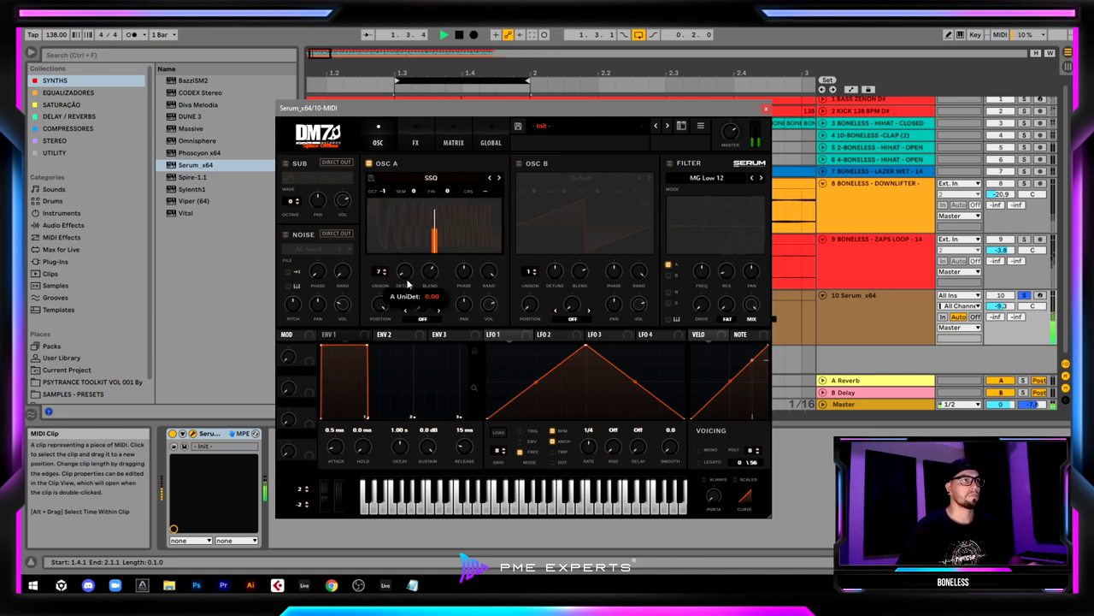
key("space")
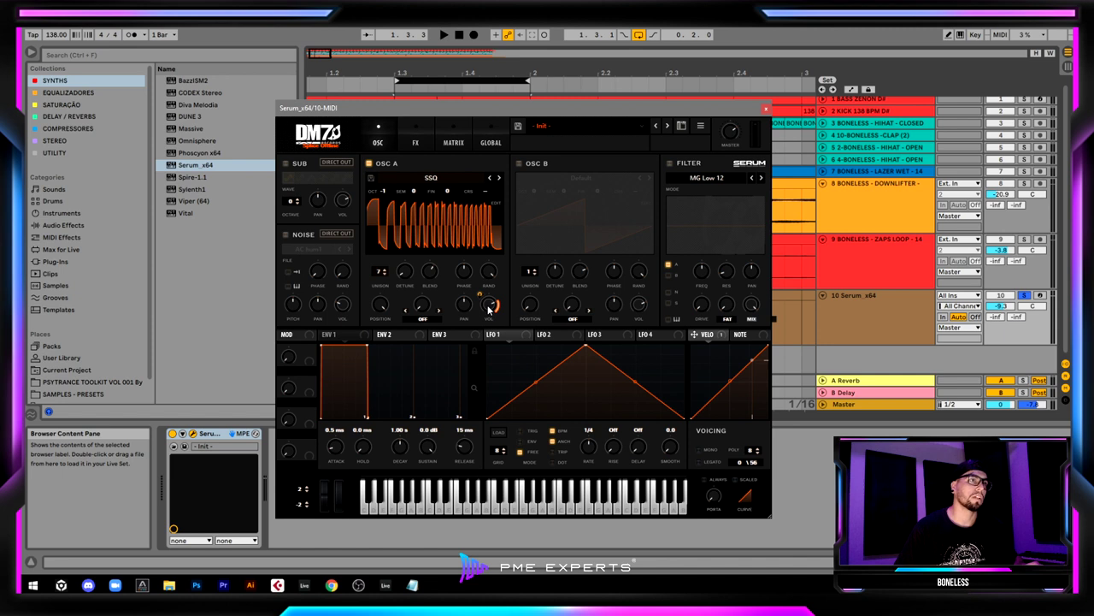
Remove all velocity modulation destinations and assign velocity to OSC A's volume again
right_click(712, 337)
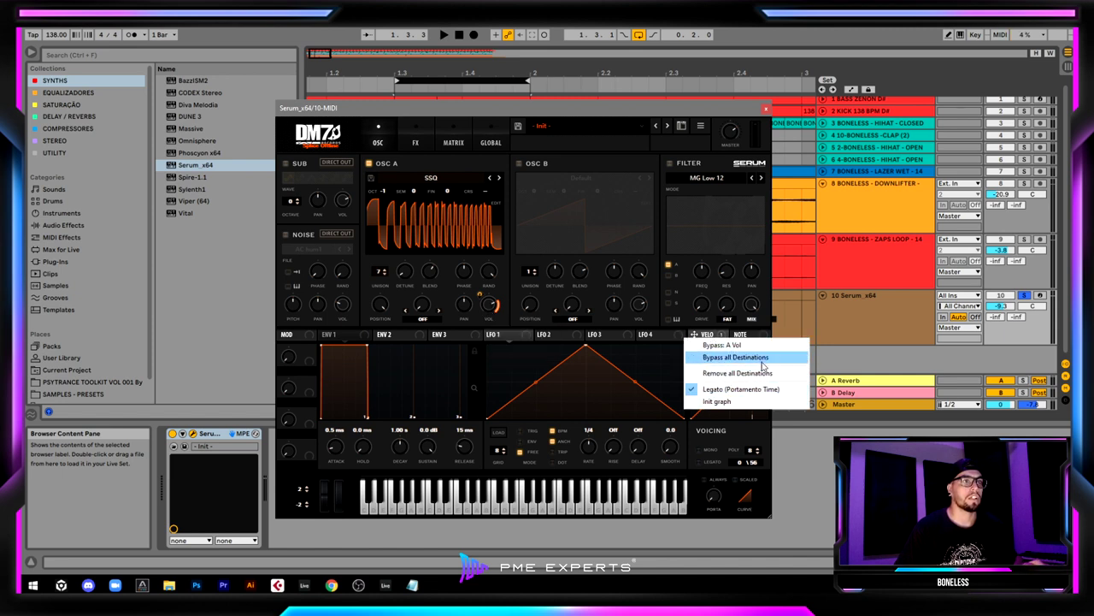
left_click(759, 372)
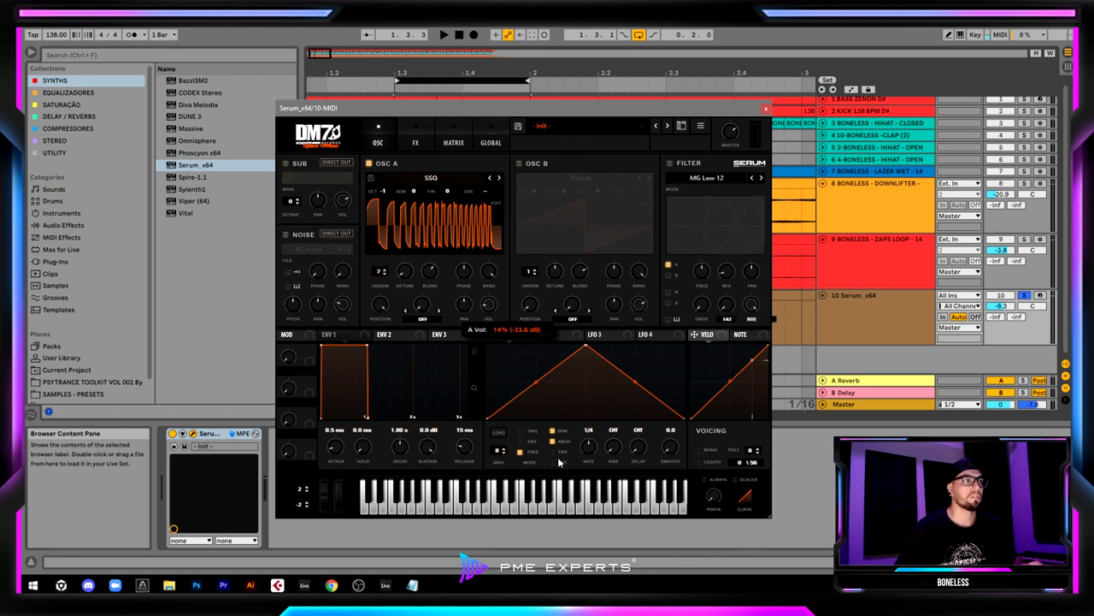
left_click_drag(590, 330, 489, 308)
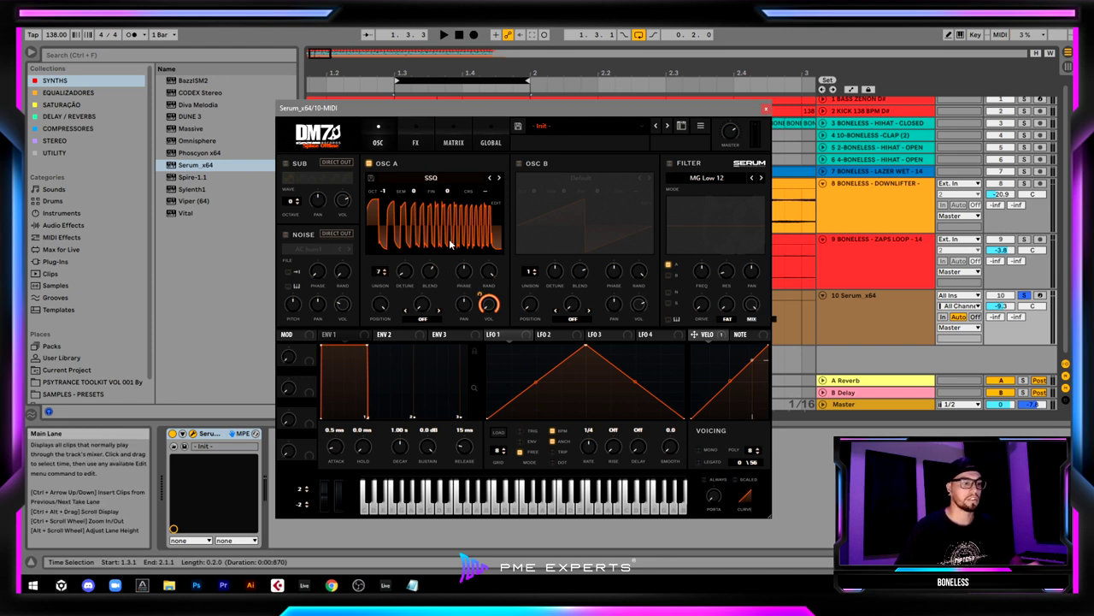
Readjust OSC A's velocity-modulated volume while playback is stopped, and play the loop
key("space")
left_click_drag(490, 310, 505, 215)
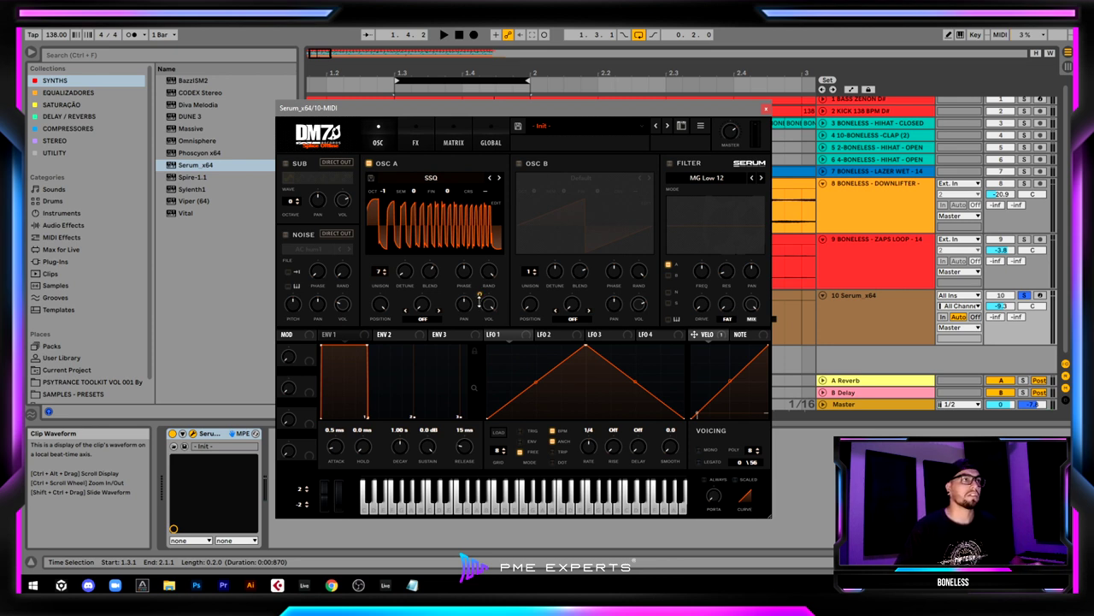
left_click_drag(492, 310, 473, 400)
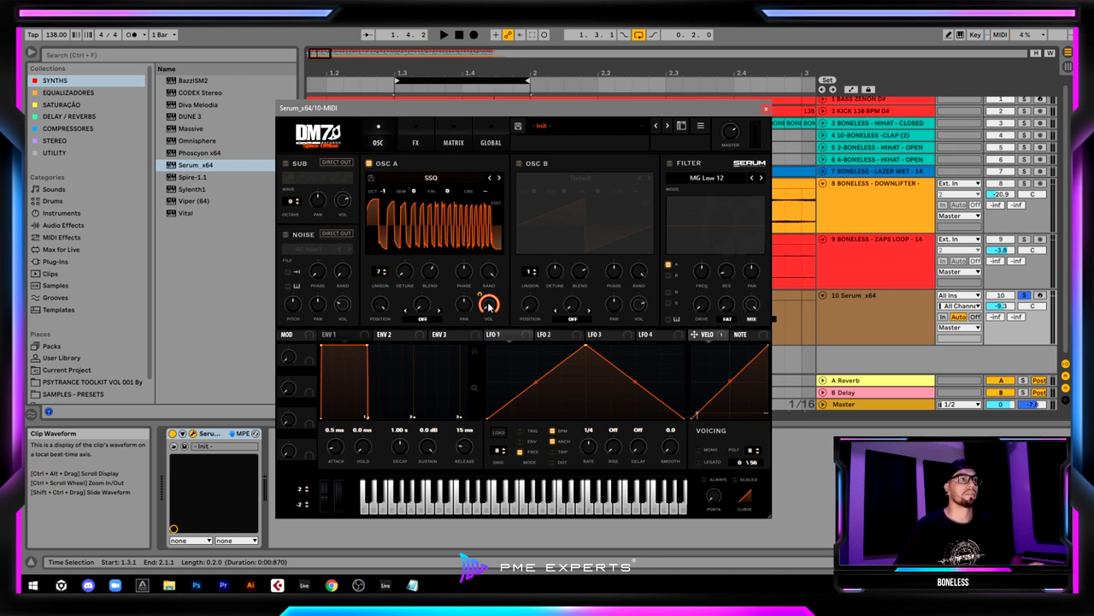
mouse_move(489, 306)
left_mouse_down()
mouse_move(525, 188)
mouse_move(501, 296)
left_mouse_up()
key("space")
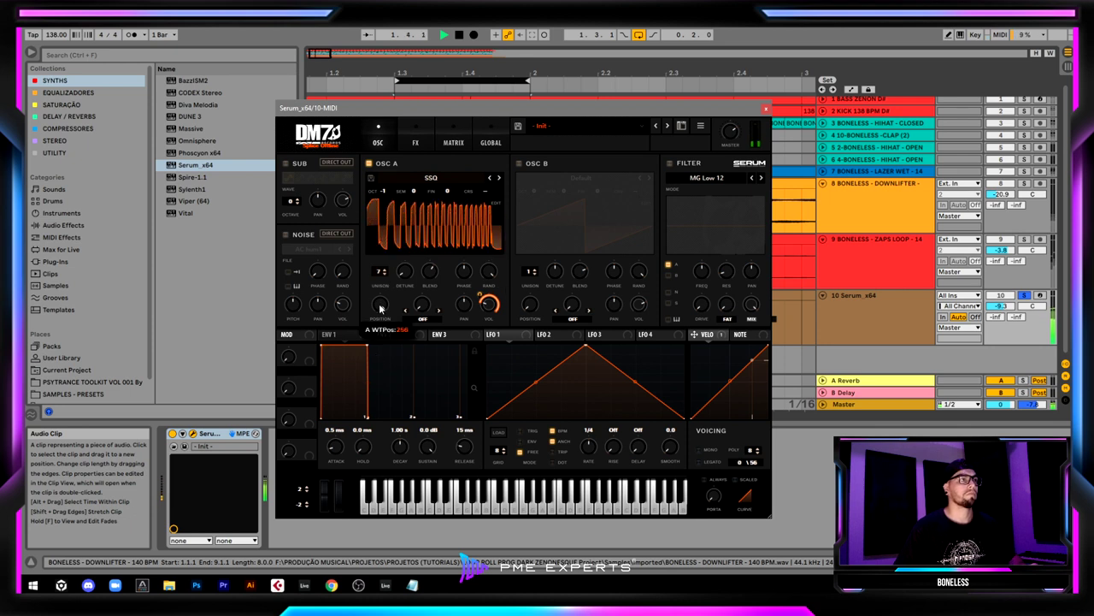
Change OSC A's wavetable position from 256 during playback, and stop the loop
mouse_move(371, 331)
left_mouse_down()
mouse_move(389, 278)
mouse_move(376, 318)
left_mouse_up()
left_click(406, 269)
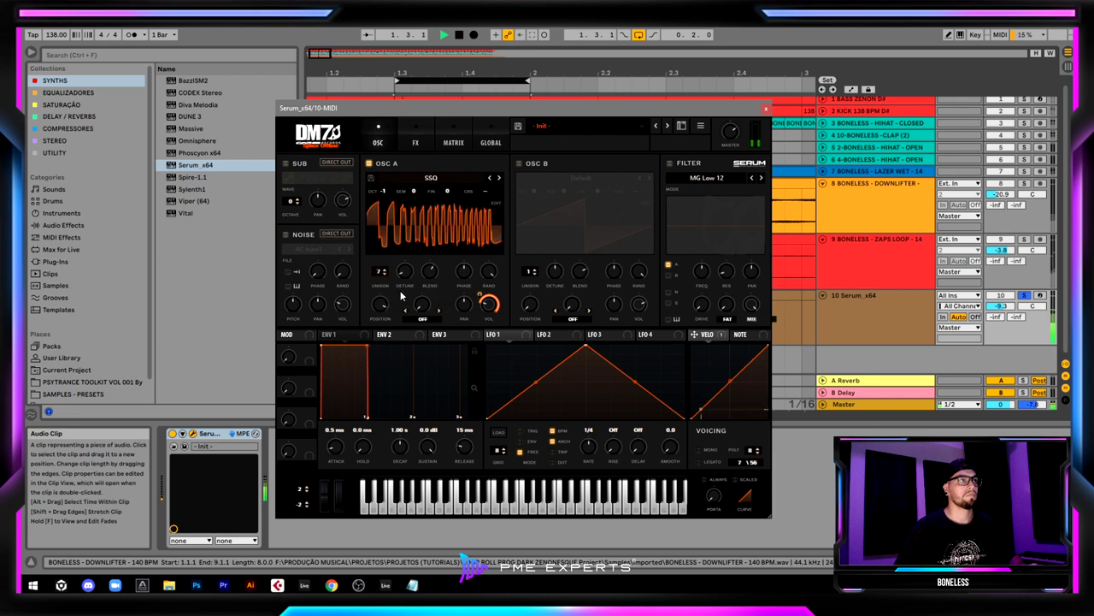
key("space")
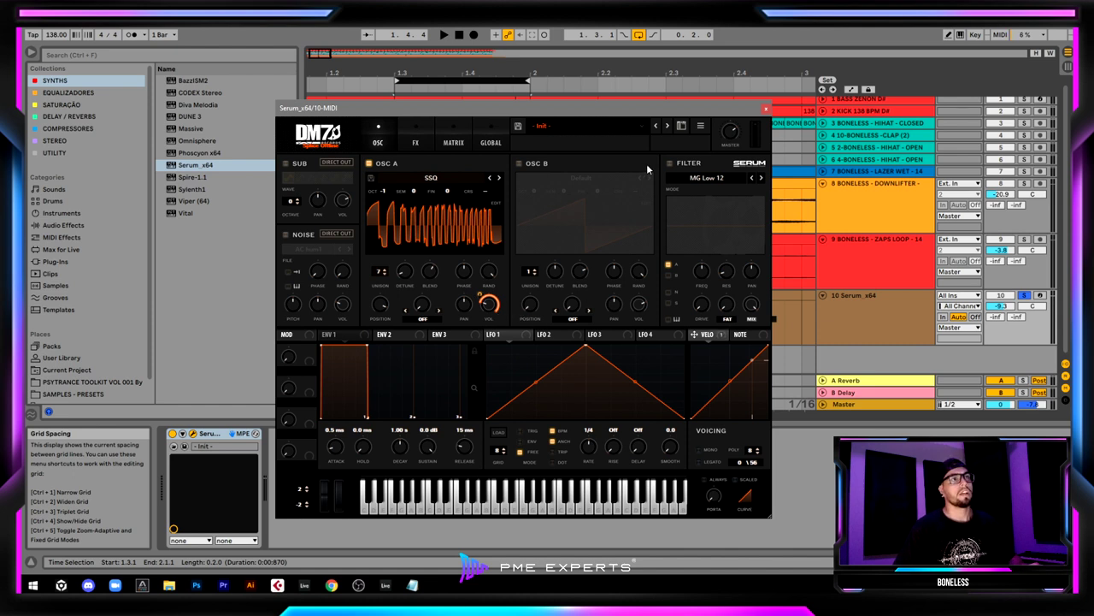
Enable the filter, choose the MG Low 24 type, and raise its fat and drive amounts
left_click(669, 163)
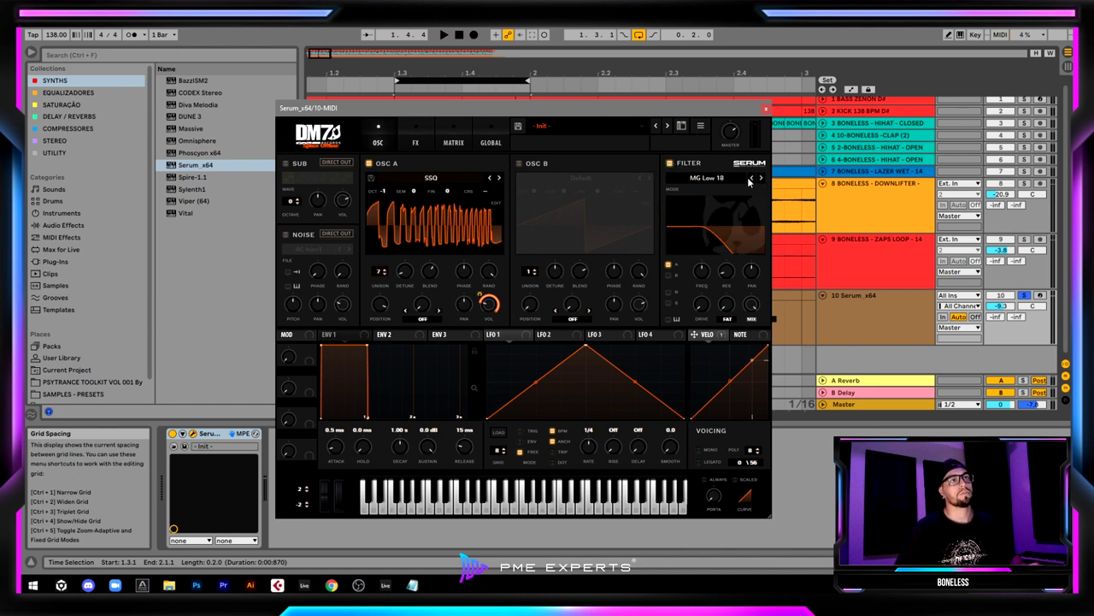
left_click(761, 178)
left_click(761, 178)
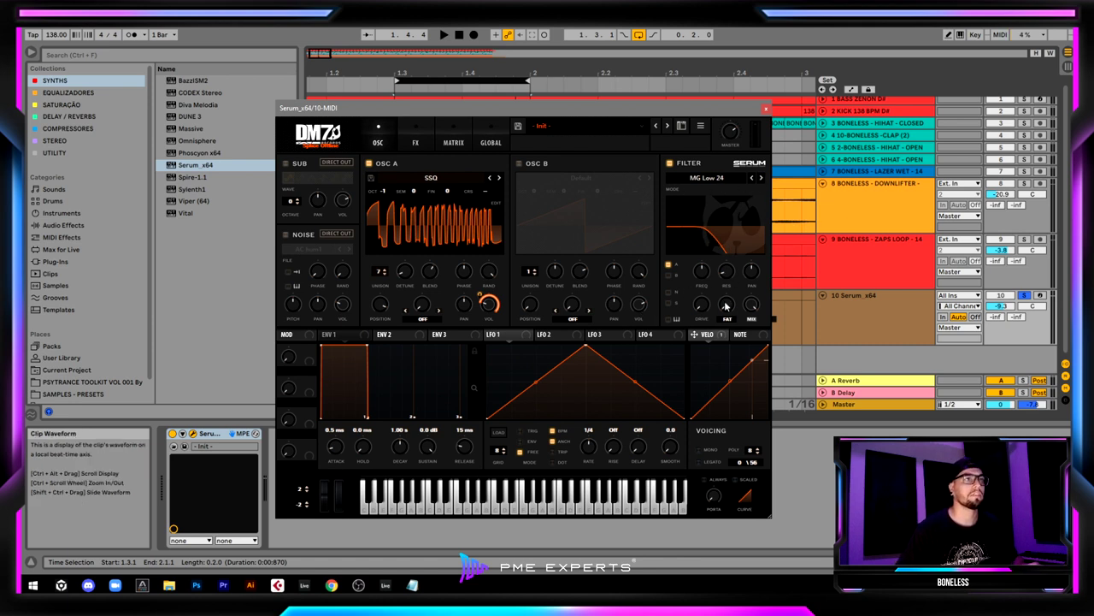
left_click_drag(725, 304, 734, 266)
left_click_drag(706, 304, 705, 243)
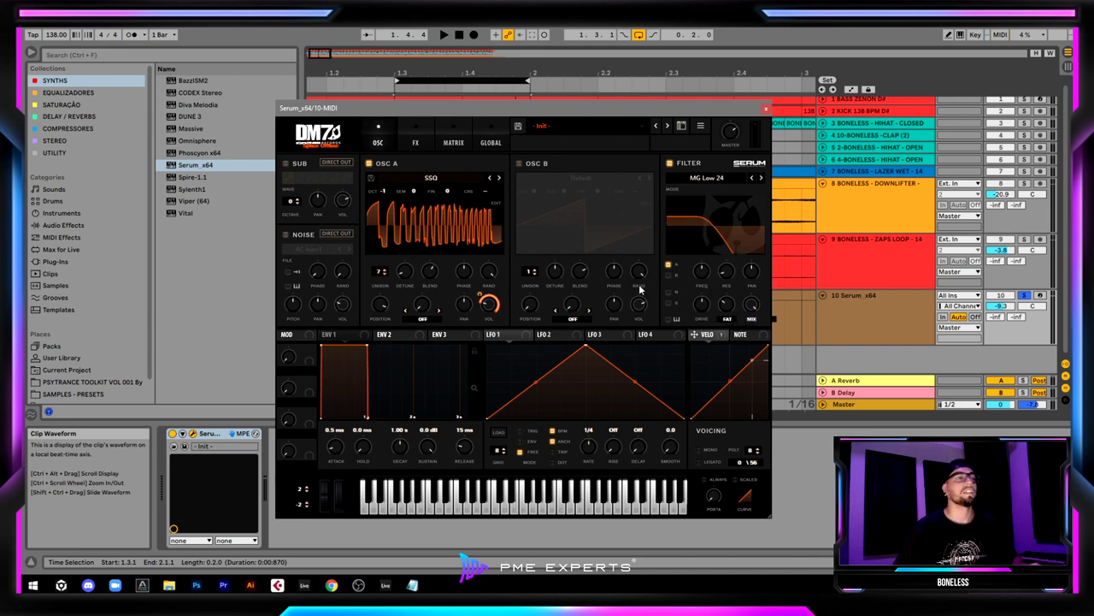
Try a lower filter cutoff while auditioning the loop
left_click(389, 336)
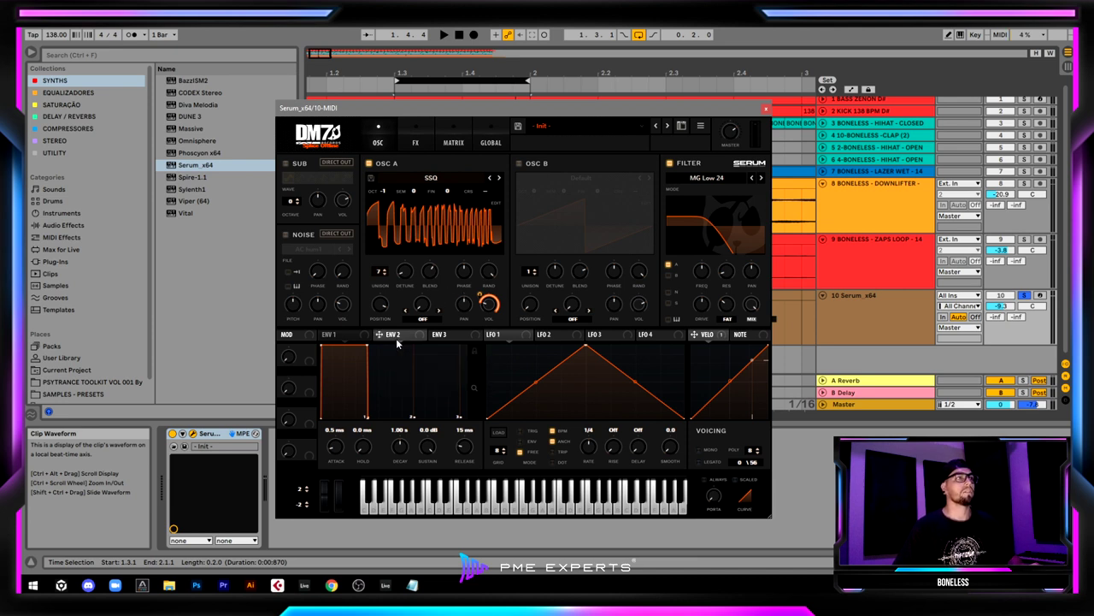
mouse_move(704, 274)
left_mouse_down()
mouse_move(704, 247)
mouse_move(703, 285)
mouse_move(709, 240)
mouse_move(696, 287)
left_mouse_up()
key("space")
key("space")
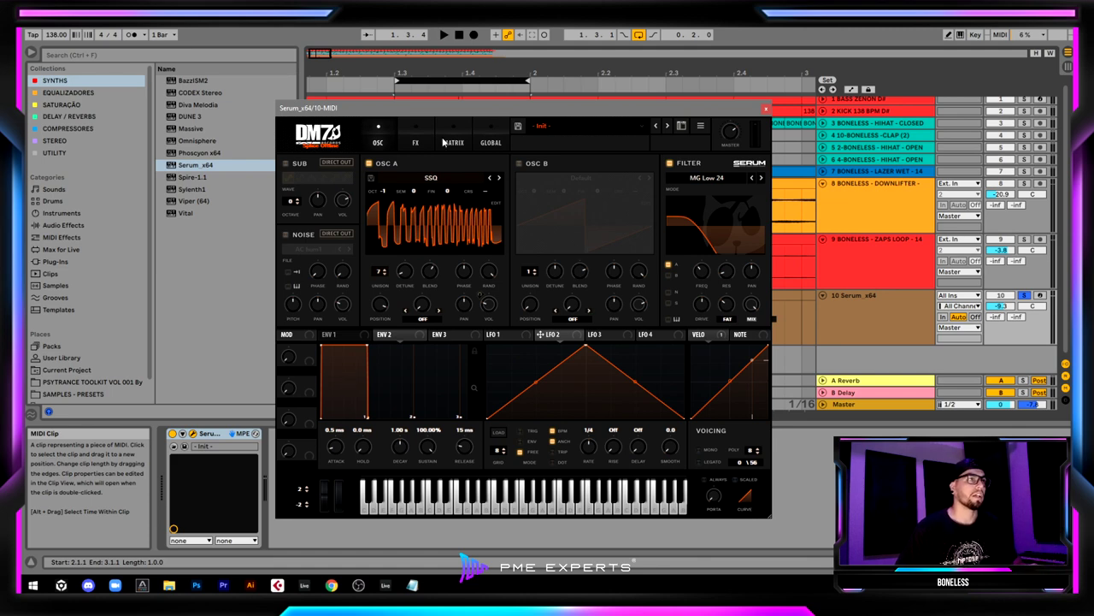
Raise the filter's cutoff until it is nearly fully open, and reposition the synth window over the arrangement
left_click_drag(573, 110, 599, 77)
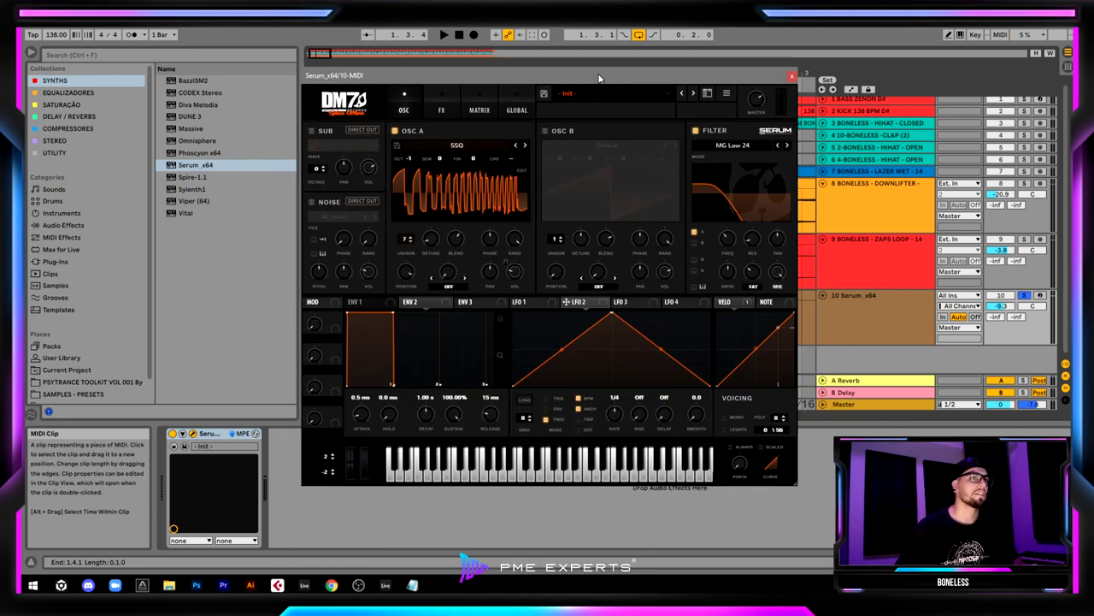
left_click_drag(734, 249, 721, 142)
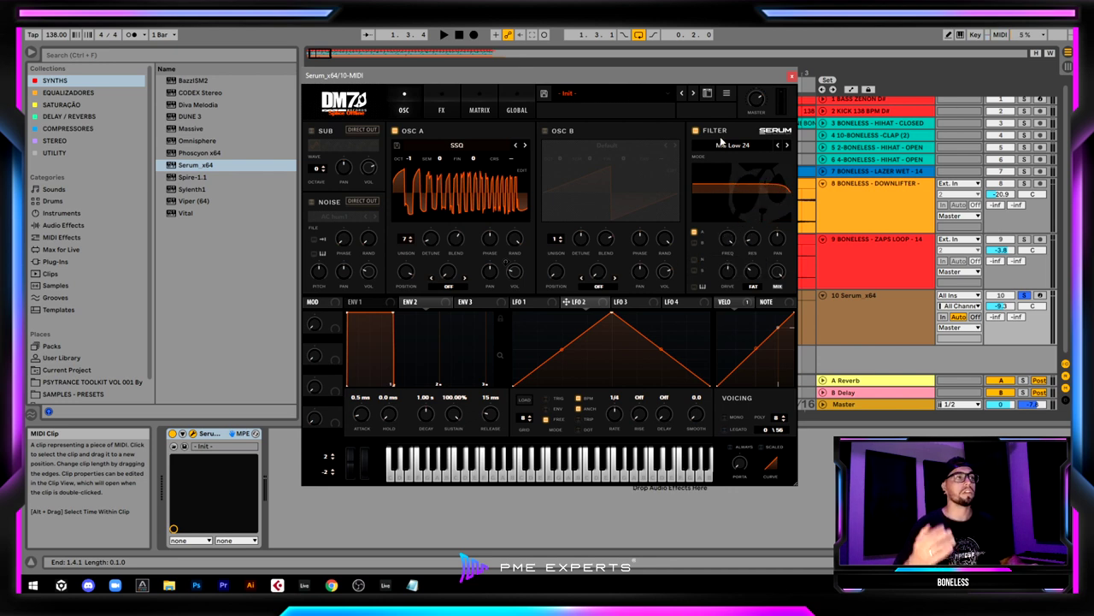
left_click_drag(517, 80, 419, 125)
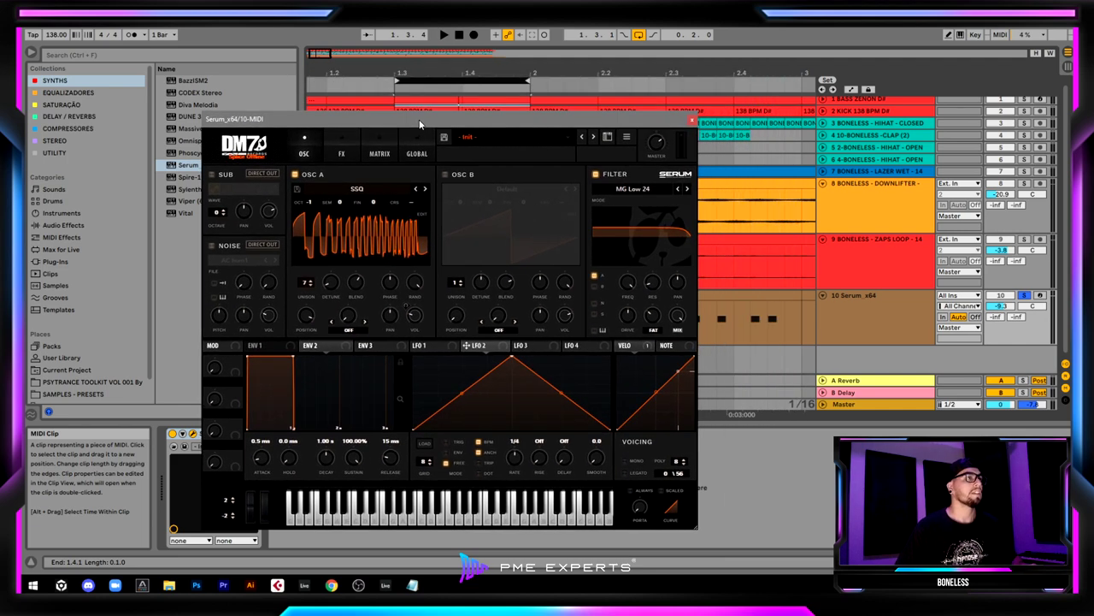
Add a flanger to the synth's effects and adjust its wet mix during playback, ending with playback stopped
left_click(342, 155)
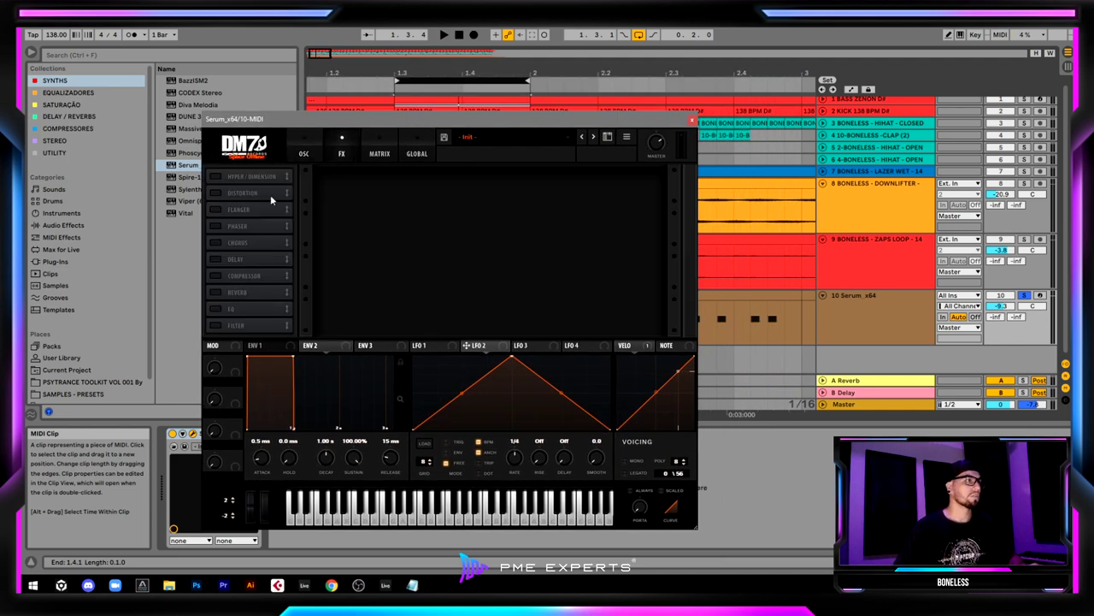
left_click(215, 210)
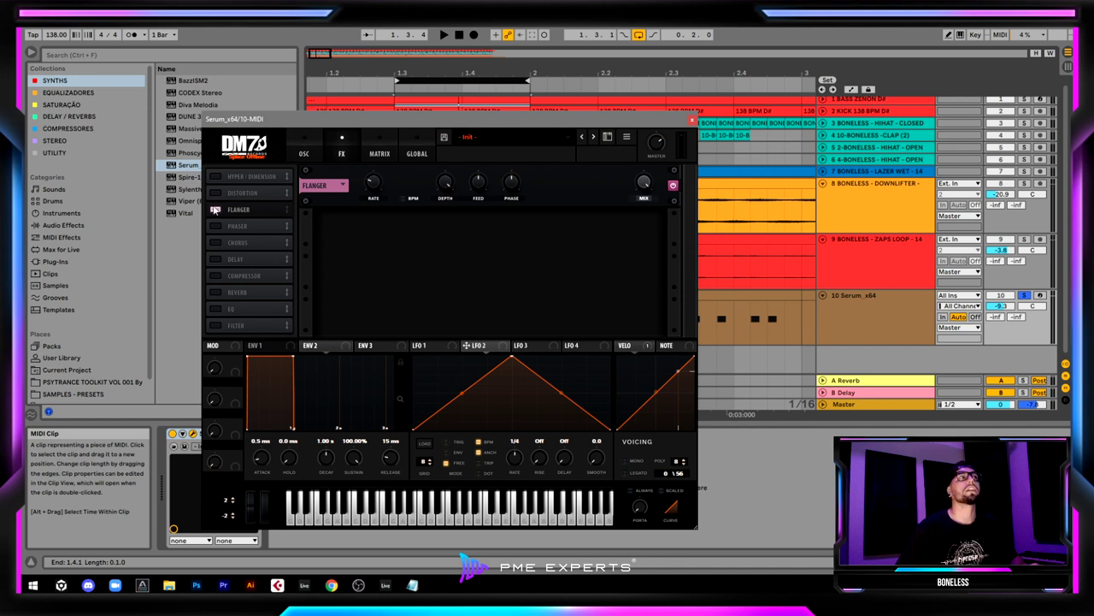
mouse_move(241, 209)
left_mouse_down()
mouse_move(274, 175)
mouse_move(279, 212)
mouse_move(245, 206)
left_mouse_up()
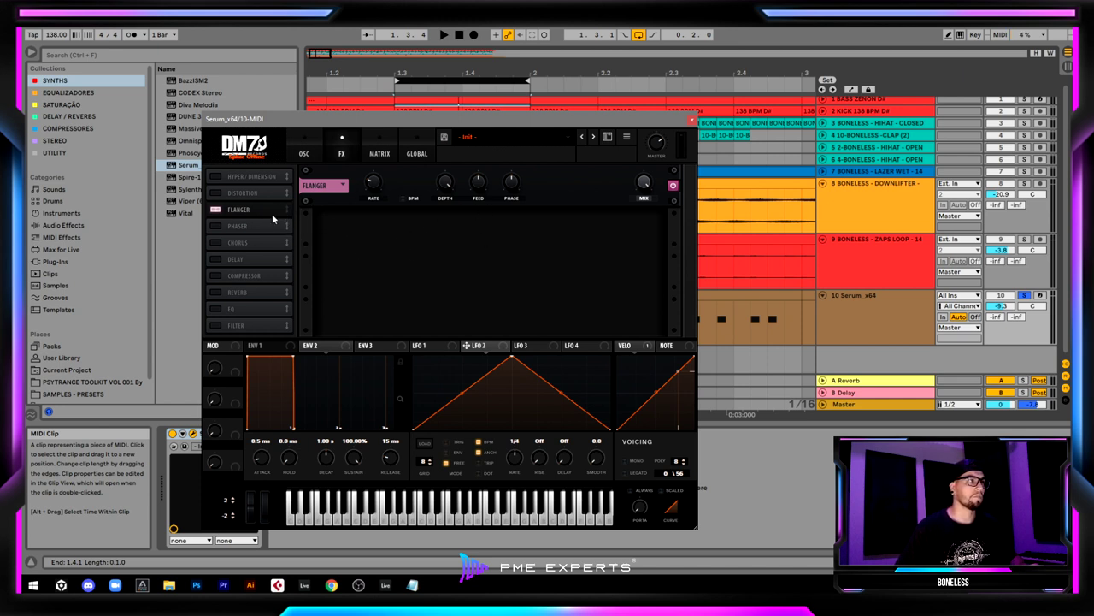
key("space")
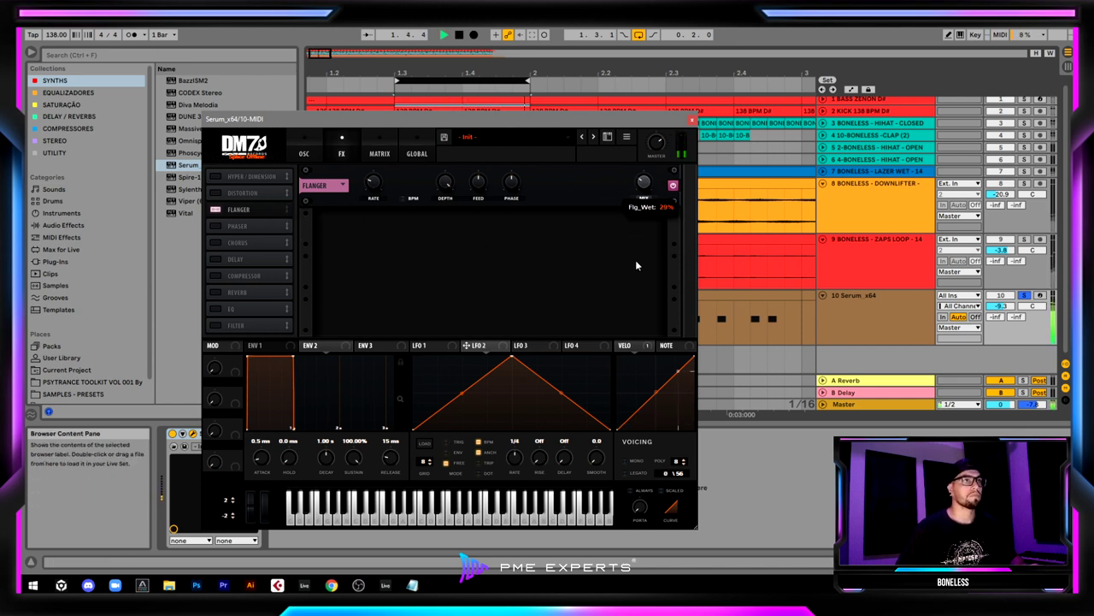
left_click_drag(635, 265, 637, 195)
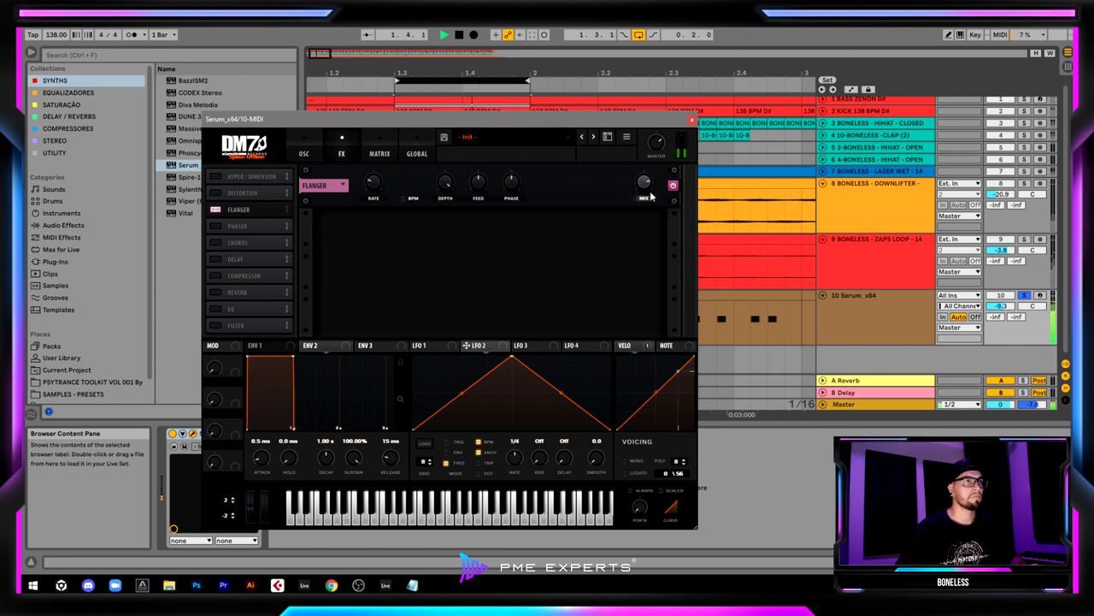
mouse_move(655, 157)
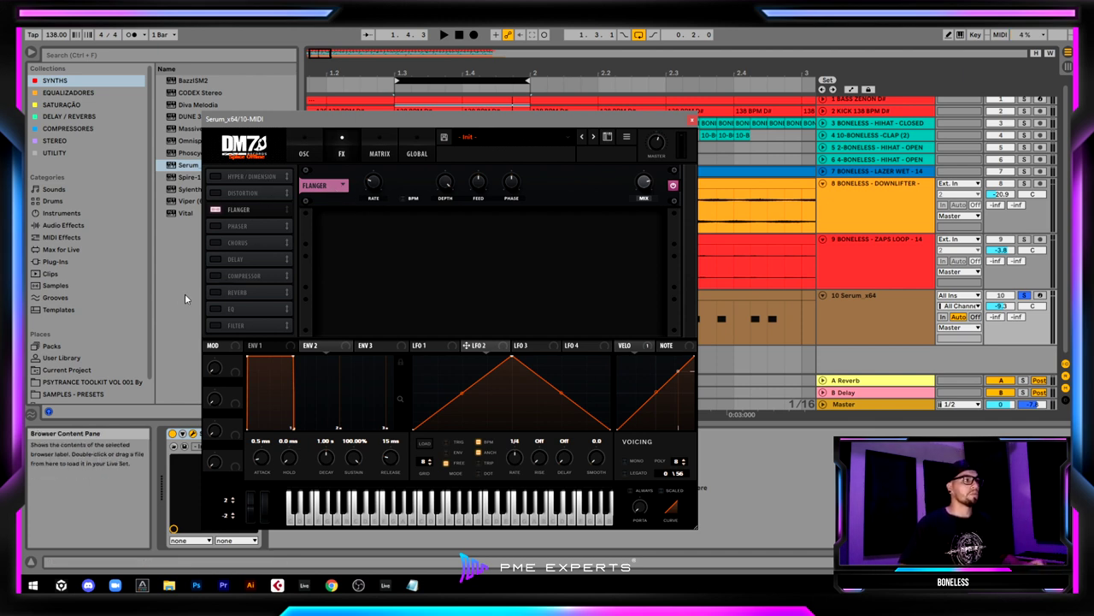
Add a delay effect and reorder the effects chain so the flanger is first and the delay second
left_click(215, 259)
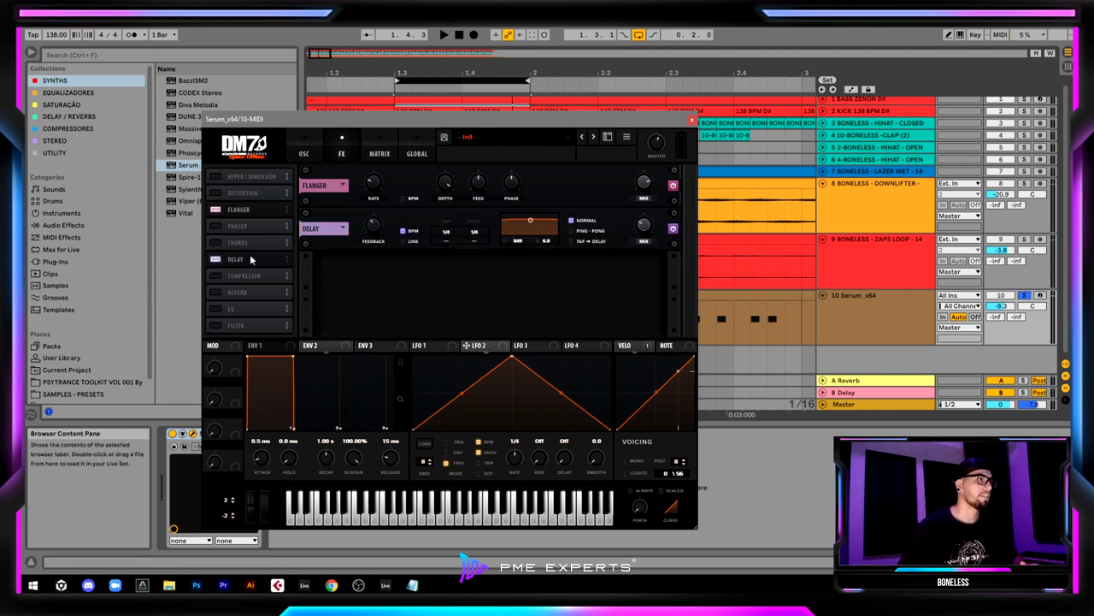
left_click_drag(251, 259, 270, 162)
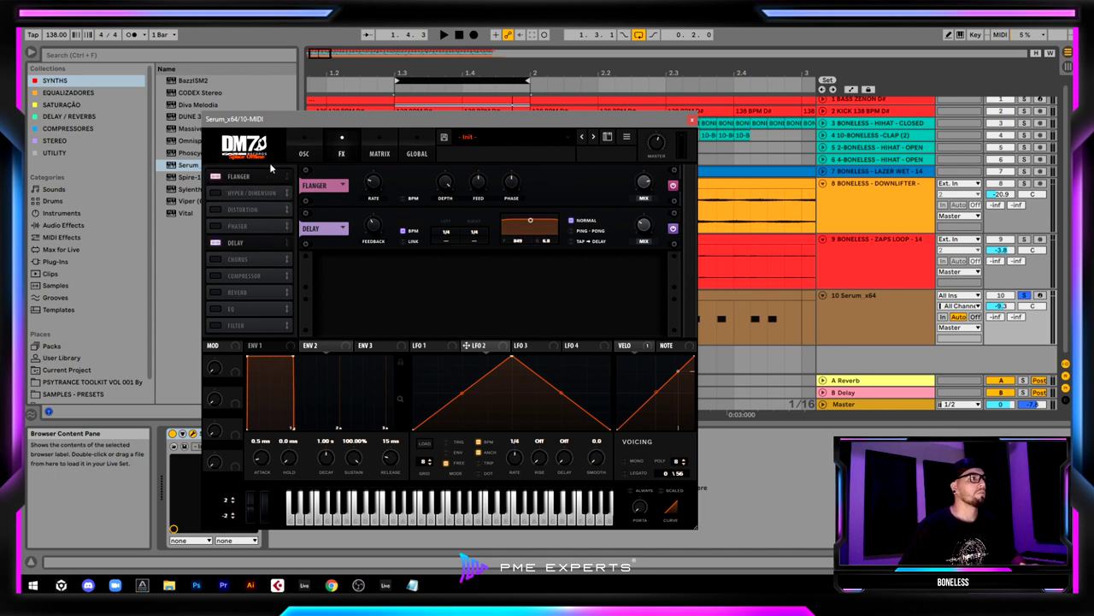
left_click_drag(249, 249, 268, 190)
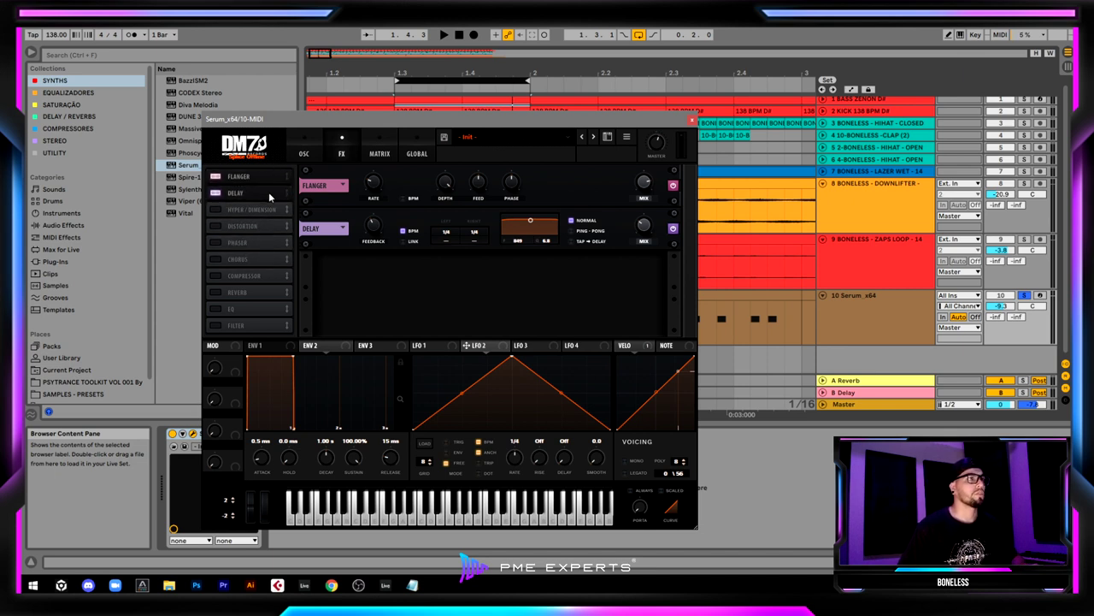
Unsync the delay from BPM, adjust its feedback, and set both channel times to 49.68 with the channels linked
left_click(403, 232)
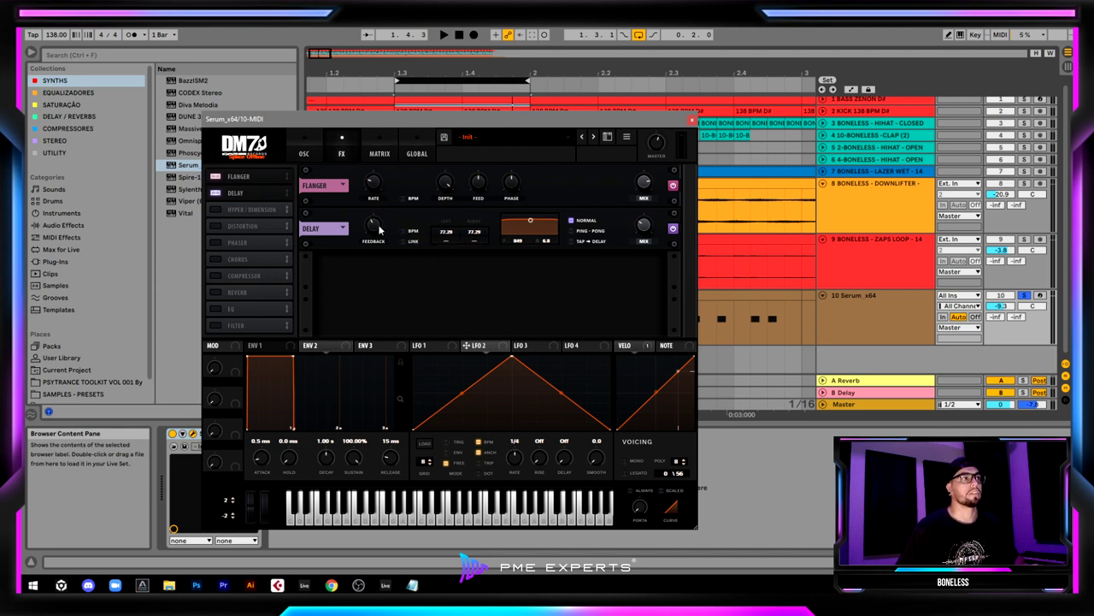
left_click_drag(379, 228, 395, 198)
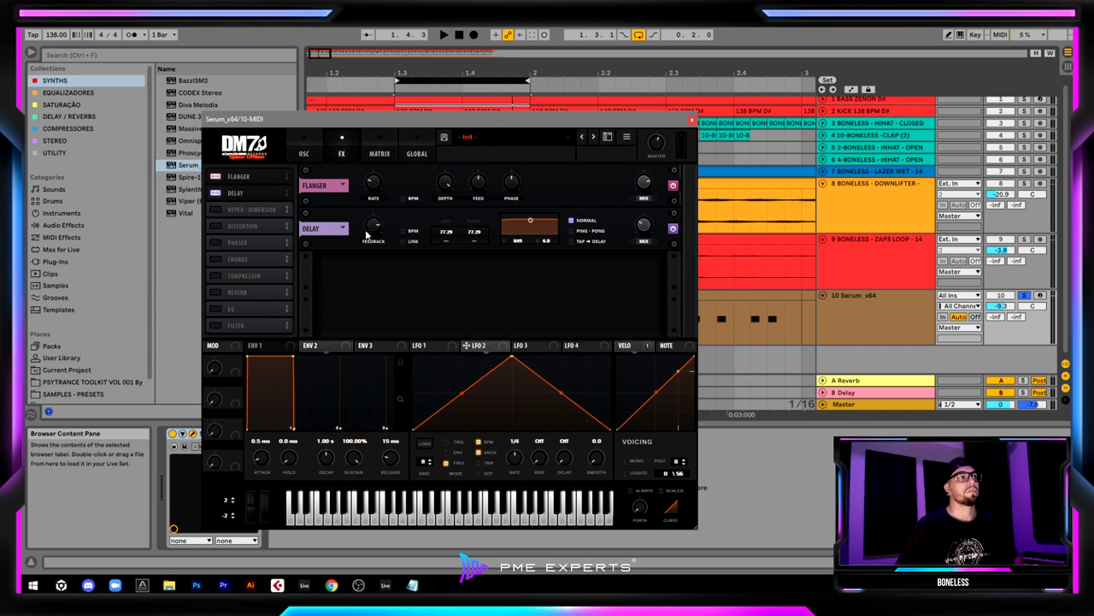
left_click_drag(366, 233, 413, 196)
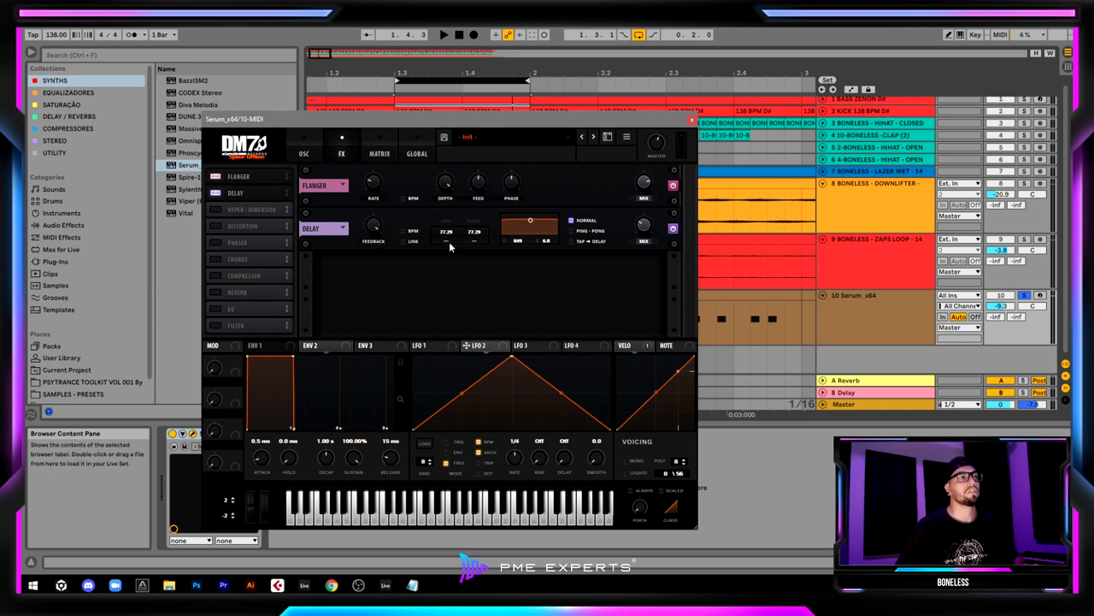
mouse_move(445, 238)
left_mouse_down()
mouse_move(452, 213)
mouse_move(441, 257)
left_mouse_up()
left_click(401, 241)
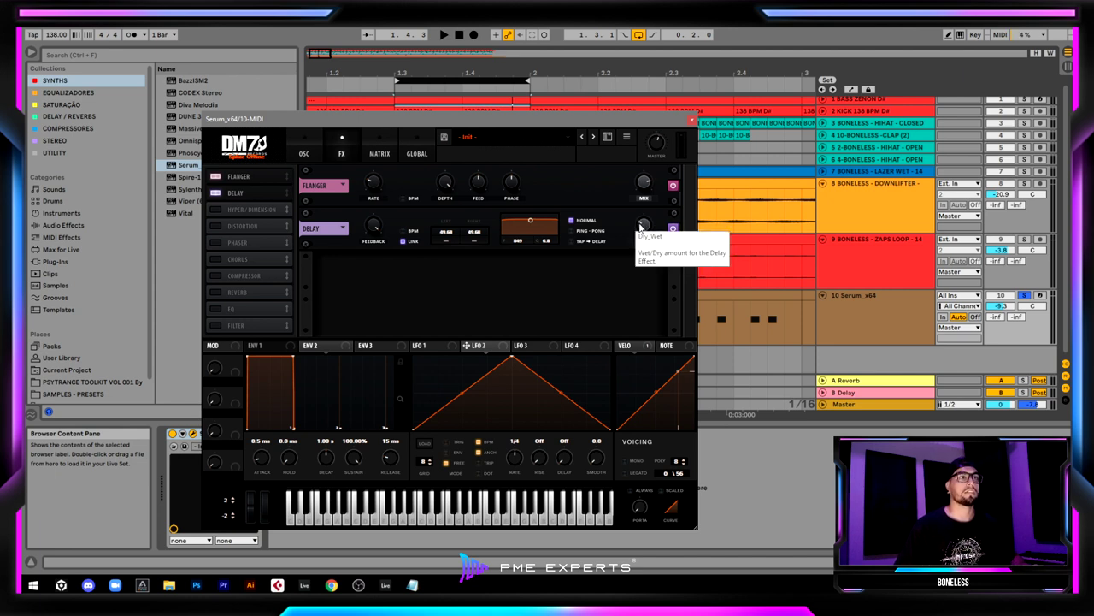
Lower the delay's wet mix to about 10% and play the loop
left_click_drag(641, 225, 624, 326)
left_click_drag(646, 240, 647, 212)
key("space")
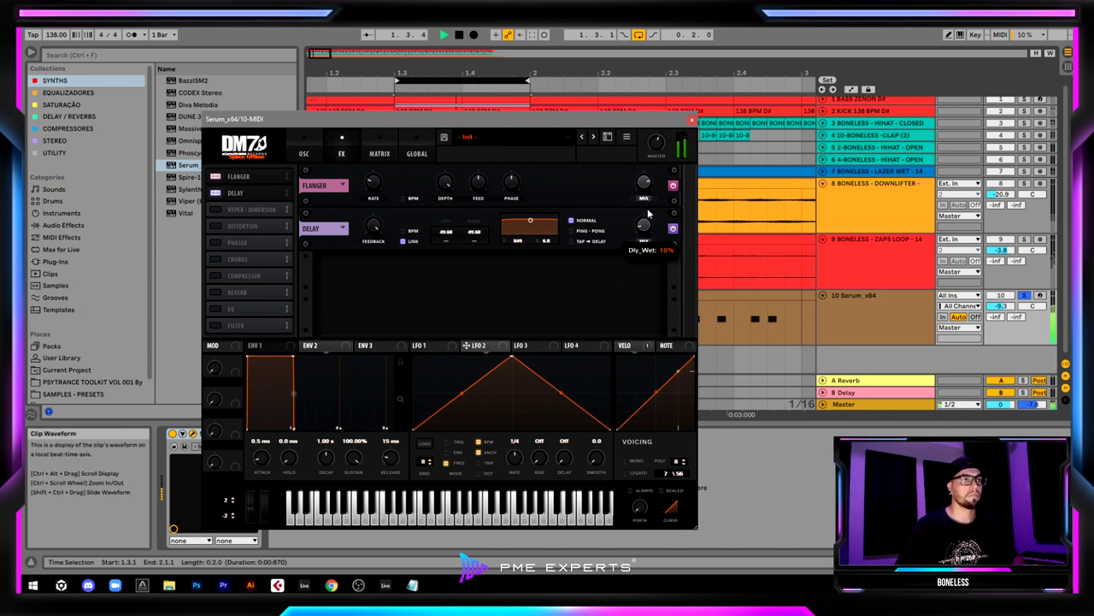
During playback, readjust the delay's feedback and mix, and set its linked channel times to 63.14
left_click_drag(369, 228, 370, 262)
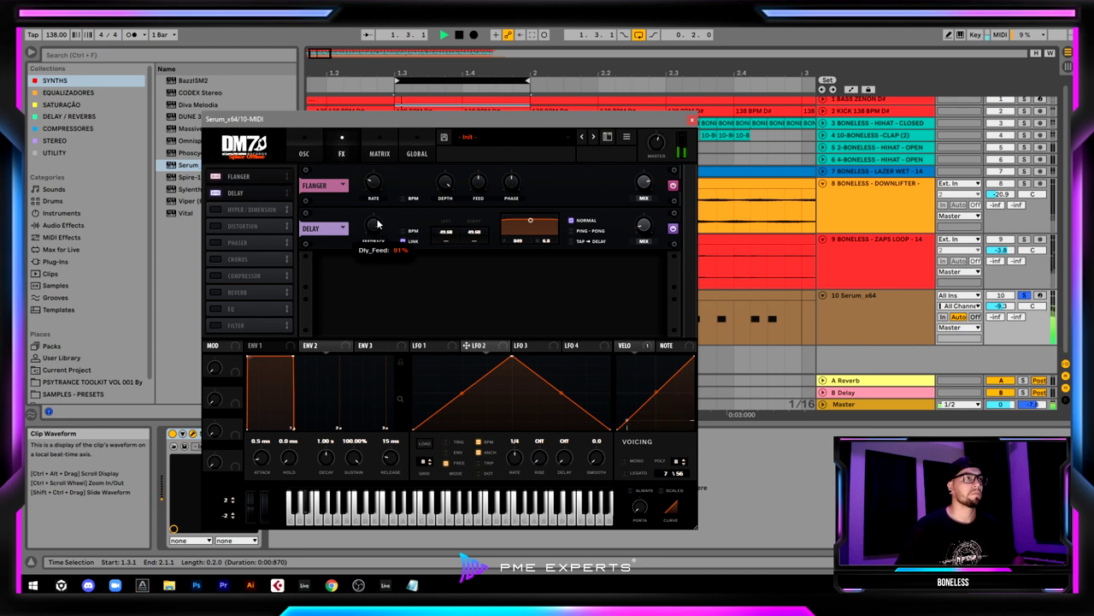
mouse_move(462, 236)
left_mouse_down()
mouse_move(460, 148)
mouse_move(456, 246)
left_mouse_up()
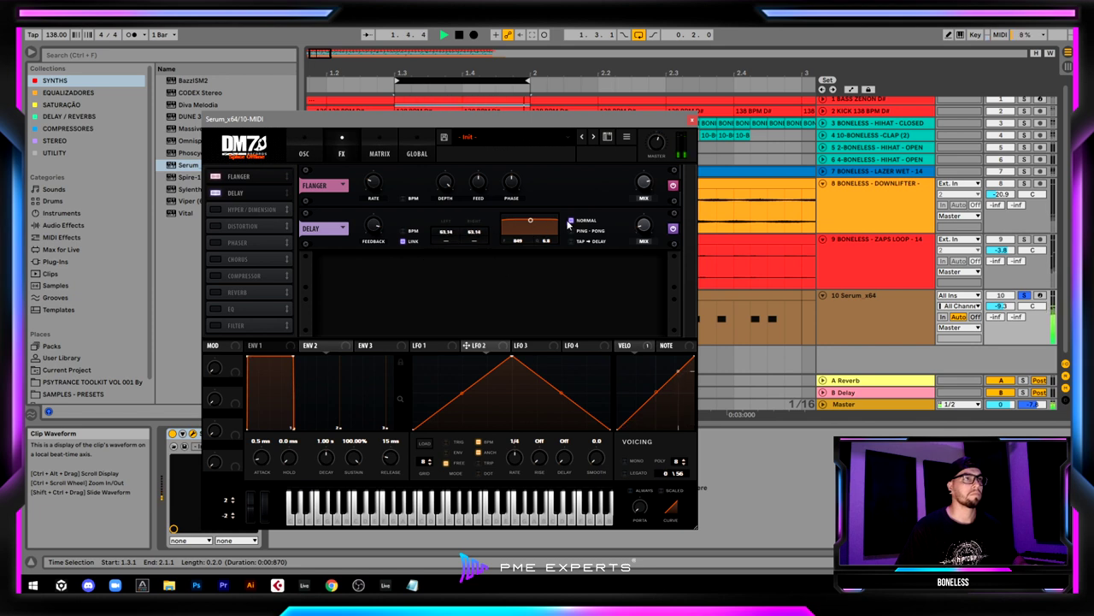
mouse_move(644, 225)
left_mouse_down()
mouse_move(644, 214)
mouse_move(647, 262)
mouse_move(642, 210)
left_mouse_up()
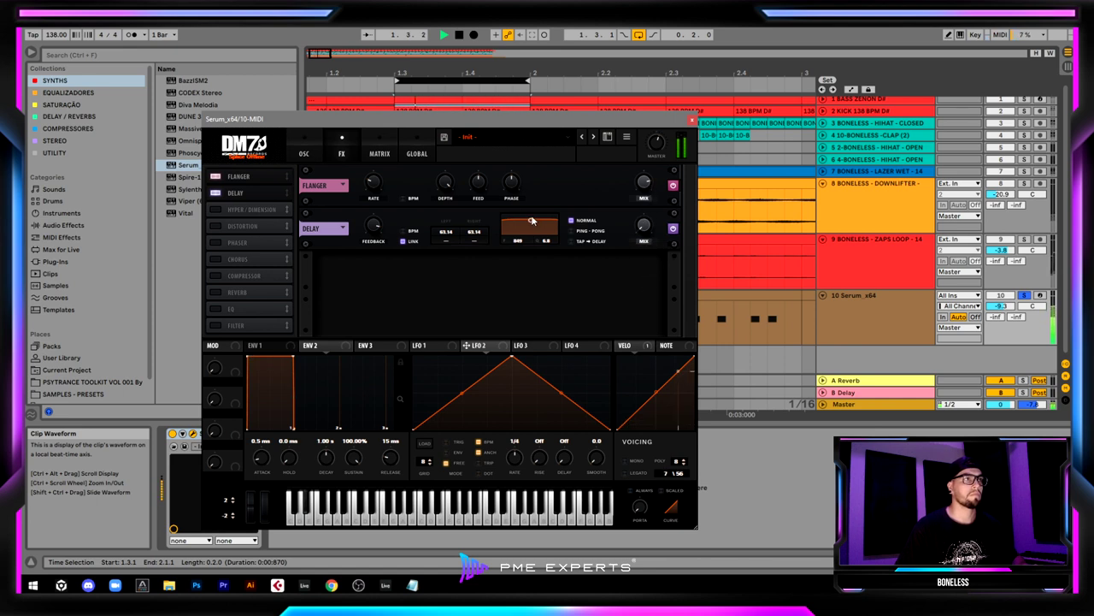
Stop playback, shape the delay's filter to about 2060 and 4.6, and set the linked delay times to 81.18
key("space")
left_click_drag(527, 219, 538, 230)
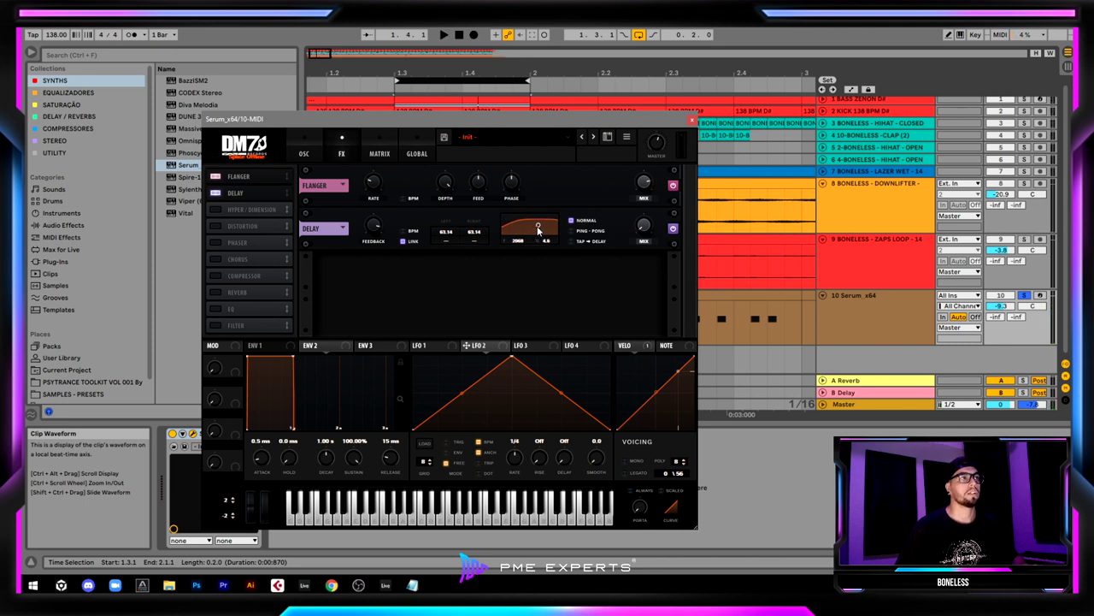
left_click_drag(472, 240, 484, 240)
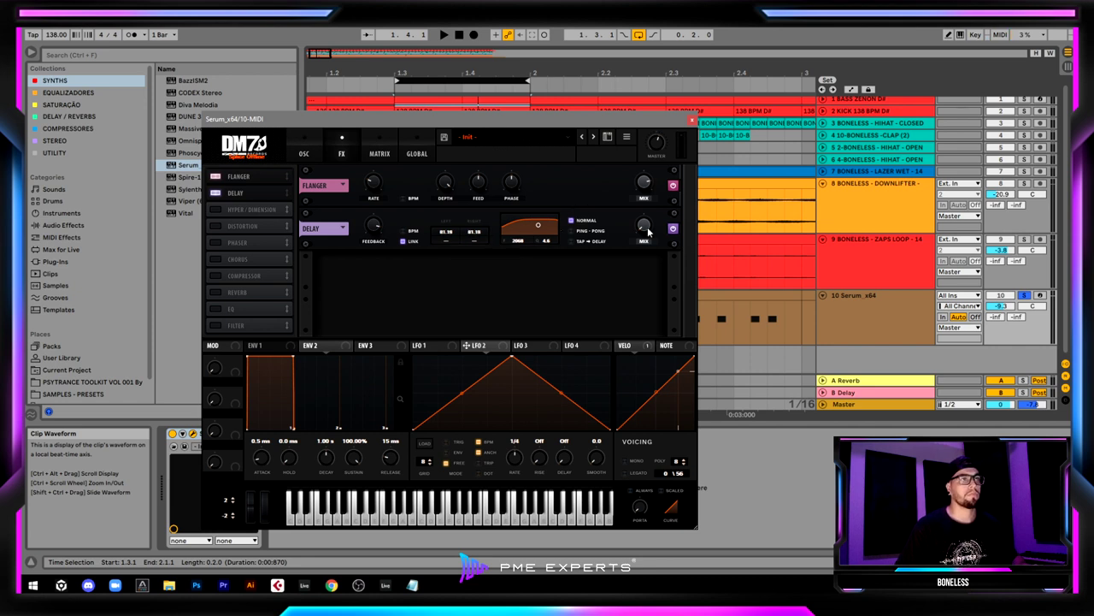
During playback, set the delay's wet mix to about 14%, its linked times to 68.19, and its mode to Ping-Pong
key("space")
left_click_drag(649, 231, 647, 217)
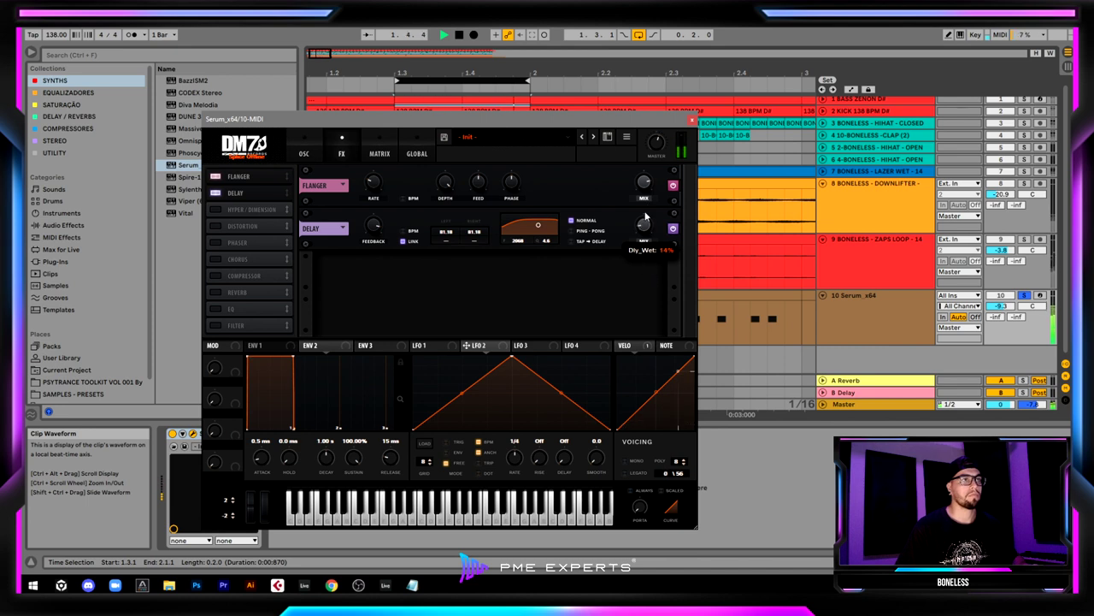
left_click_drag(445, 231, 444, 238)
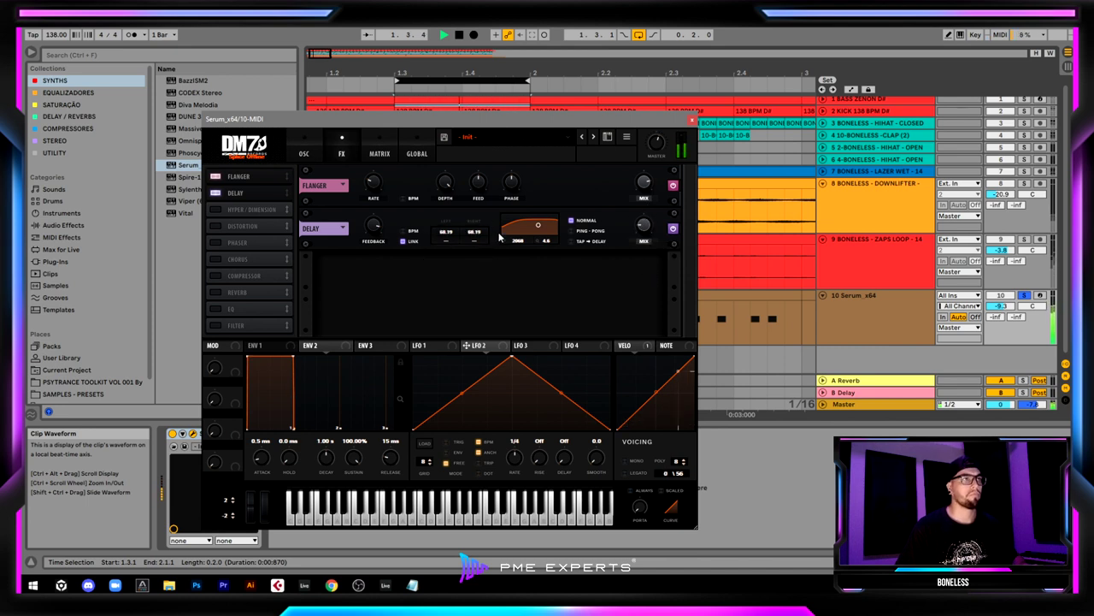
left_click(571, 231)
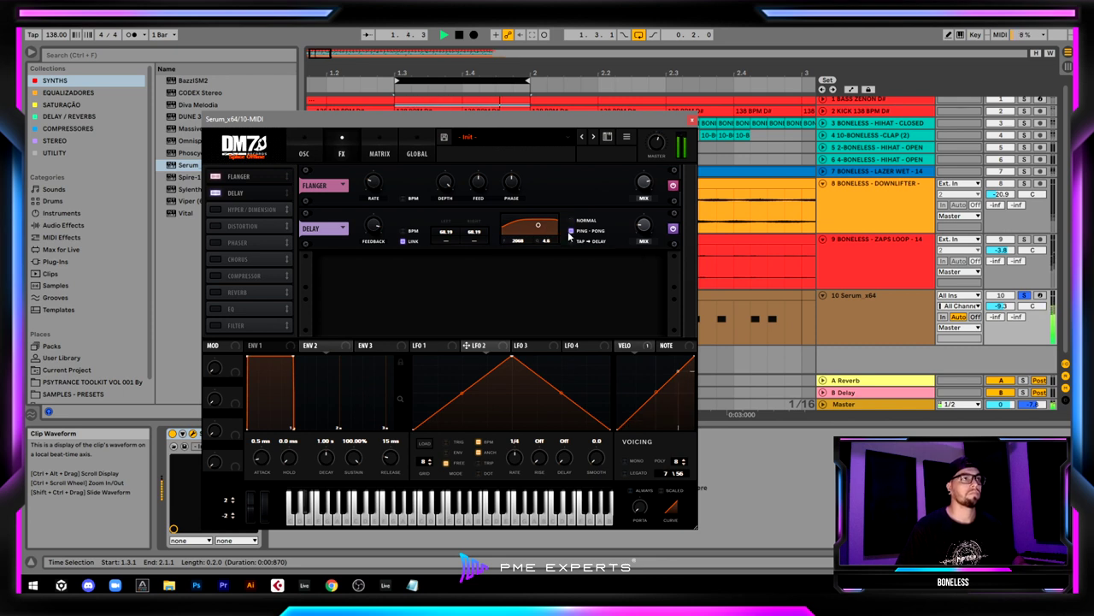
During playback, audition the delay's Tap-Delay mode, switch back to Ping-Pong, and stop the loop
left_click(571, 241)
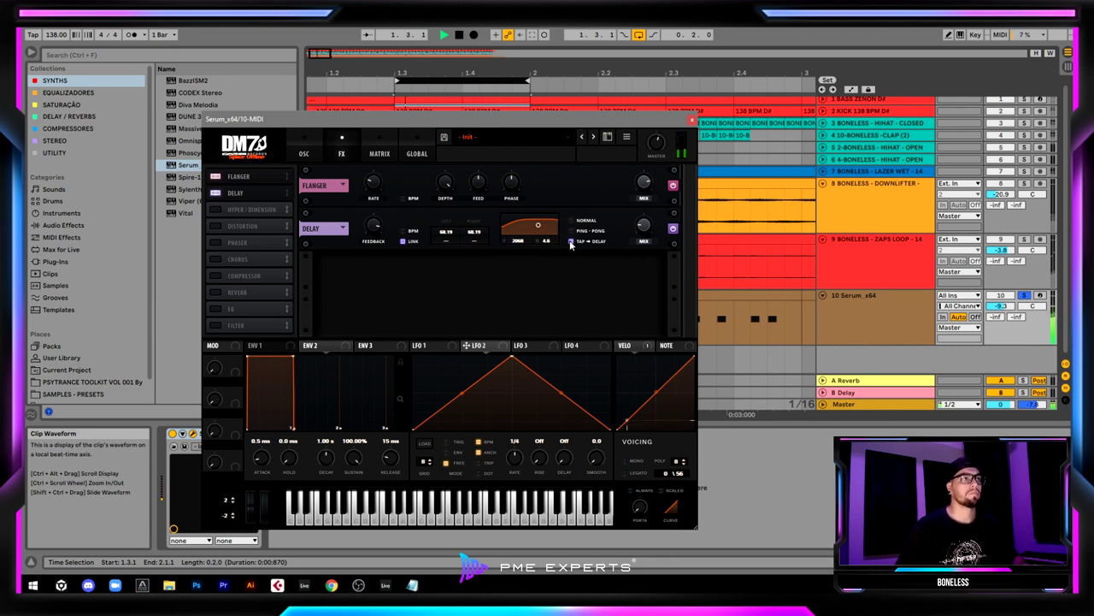
left_click(571, 232)
key("space")
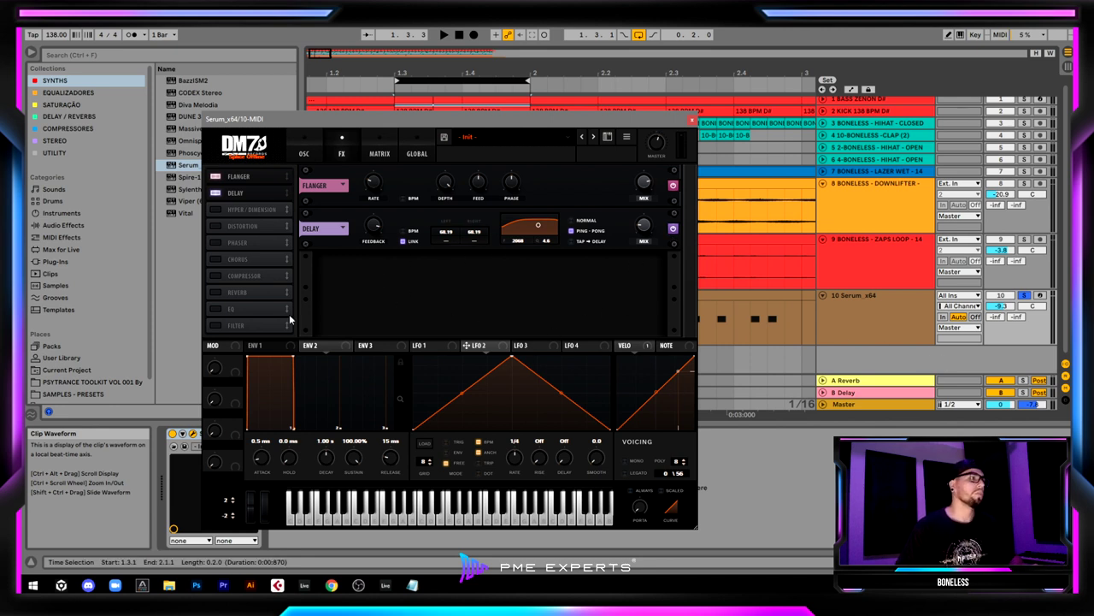
Assign Macro 1 to the delay's wet mix and play the loop to audition it
left_click_drag(236, 369, 645, 226)
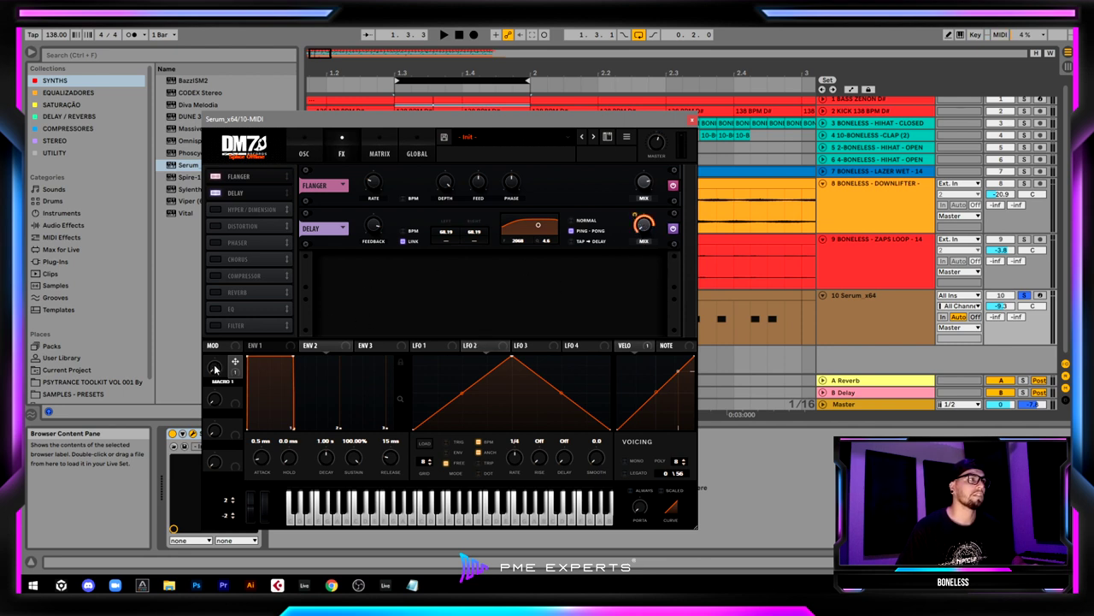
key("space")
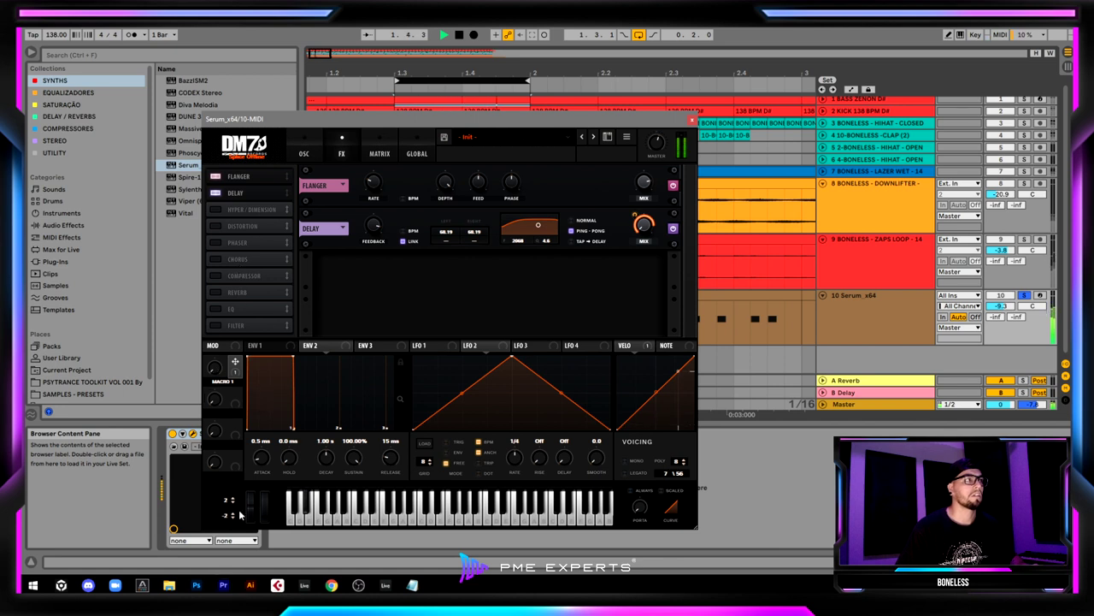
key("space")
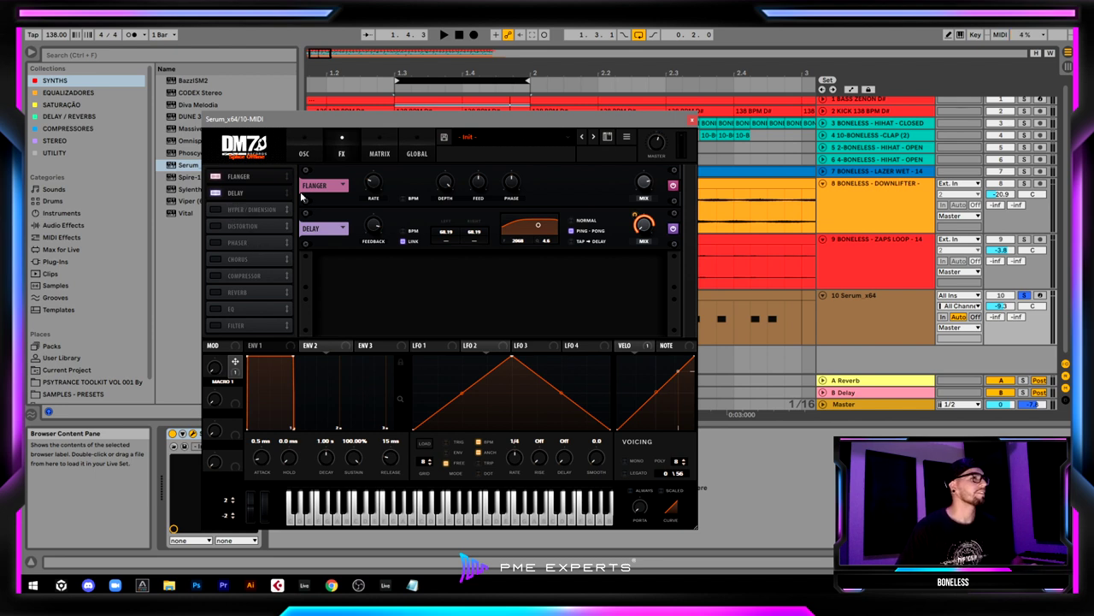
Enable the distortion effect and, during playback, set its drive to about 49% and its type to Diode 1
left_click_drag(443, 126, 525, 120)
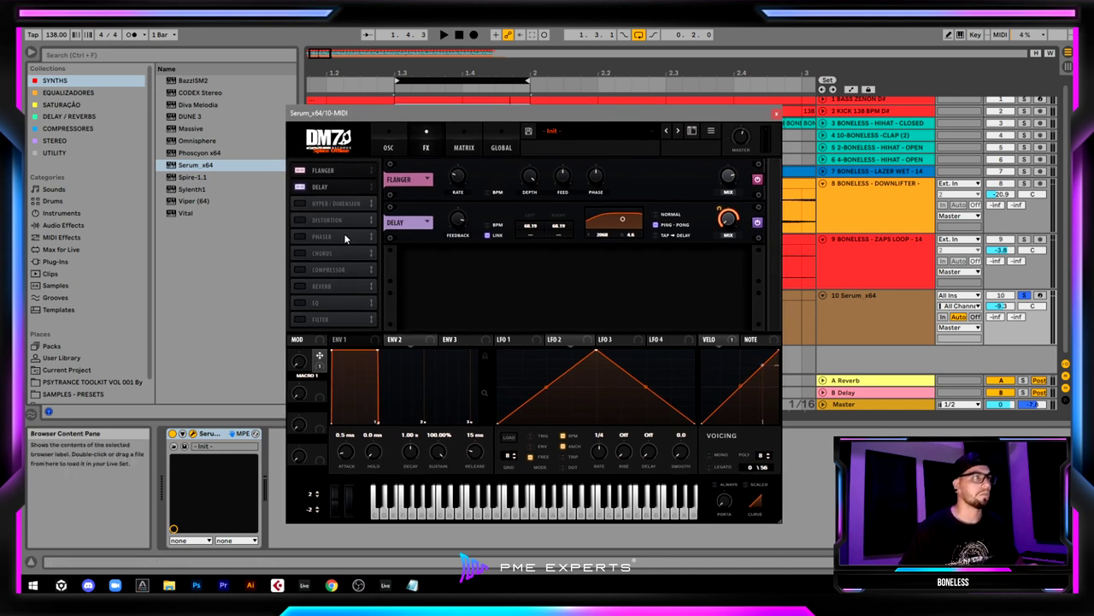
left_click(304, 220)
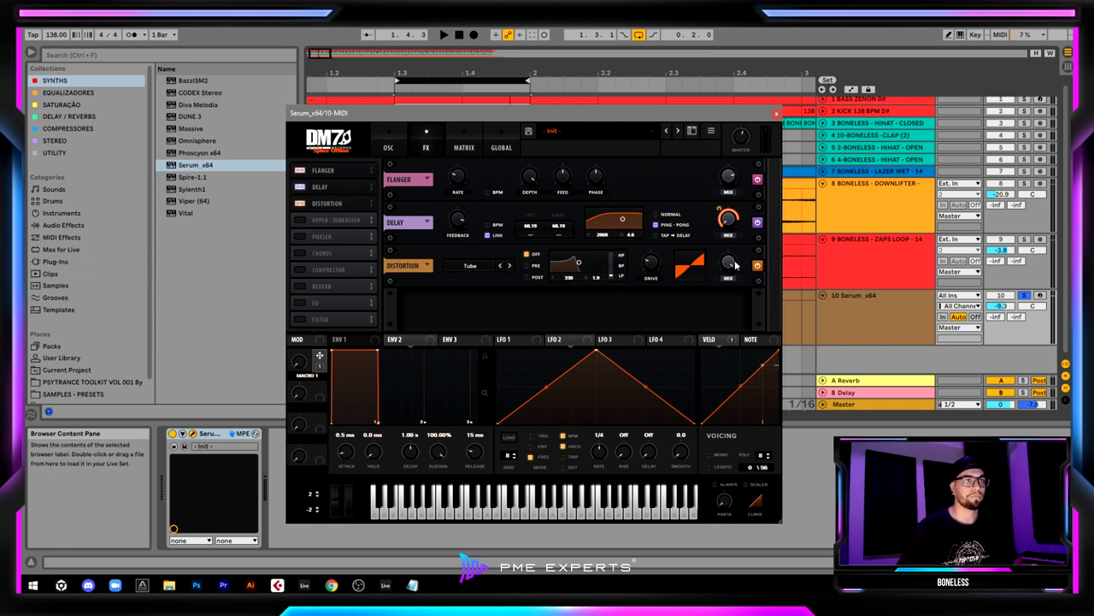
key("space")
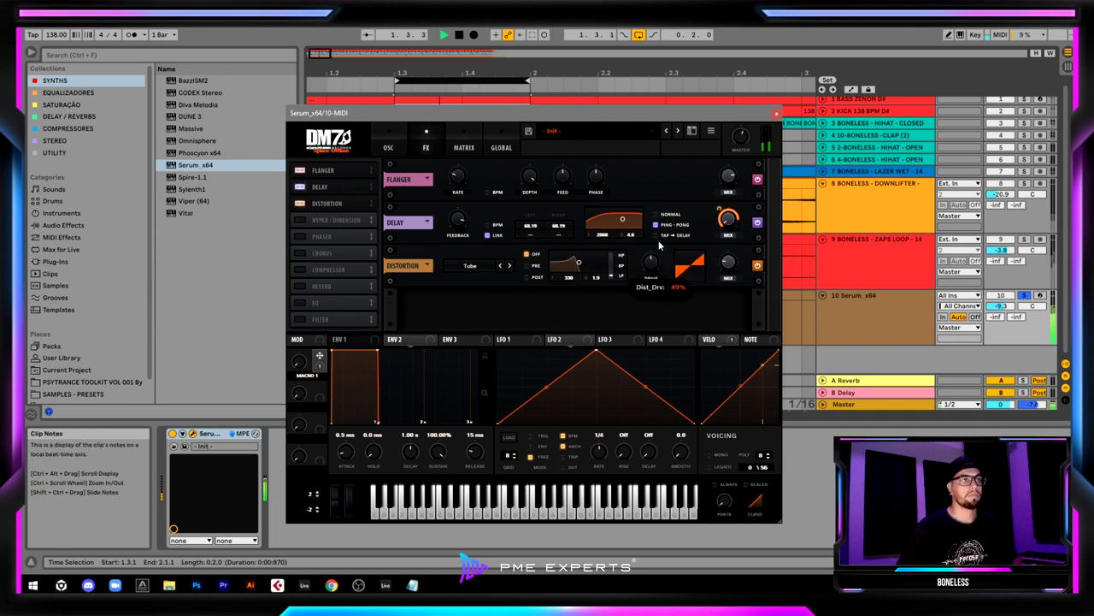
left_click(509, 266)
left_click(509, 266)
left_click(510, 266)
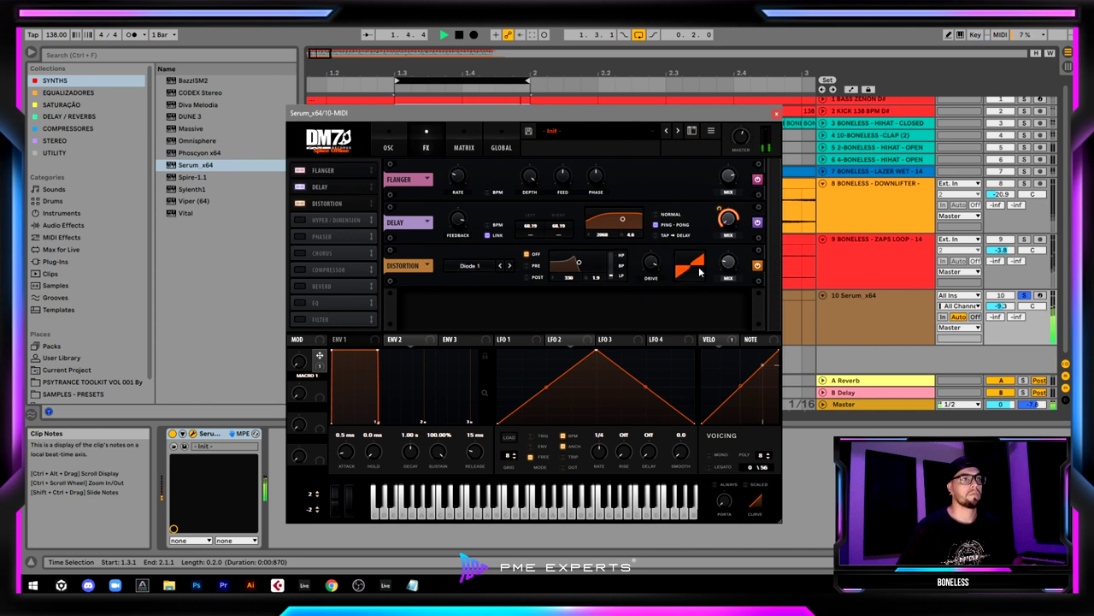
Try the Diode 1 distortion with about 55% drive and 18% wet mix during playback
mouse_move(737, 253)
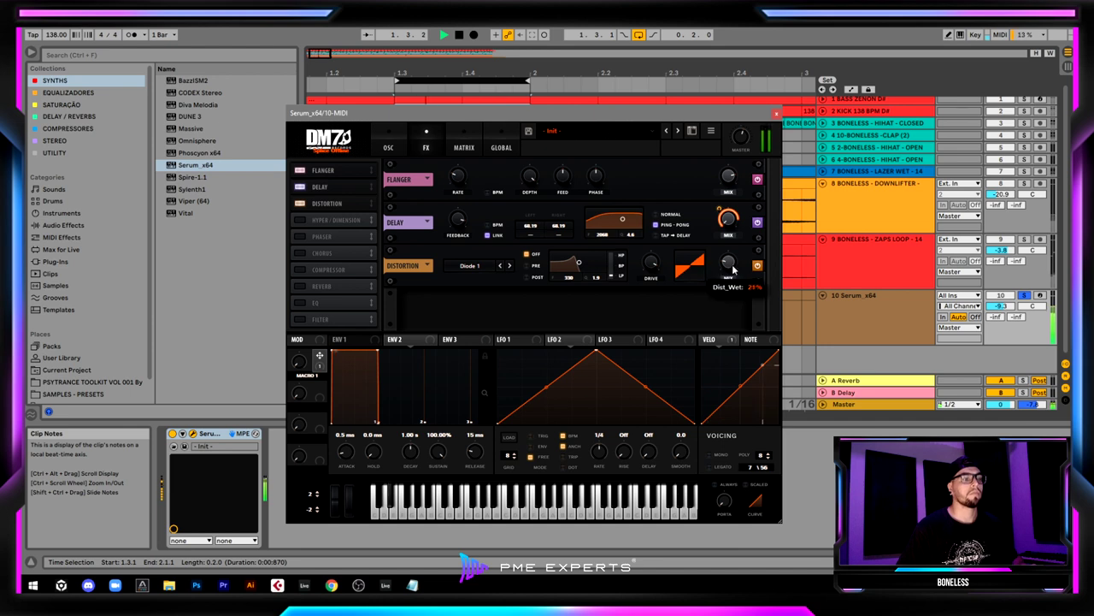
mouse_move(741, 245)
left_mouse_down()
mouse_move(746, 217)
mouse_move(736, 247)
left_mouse_up()
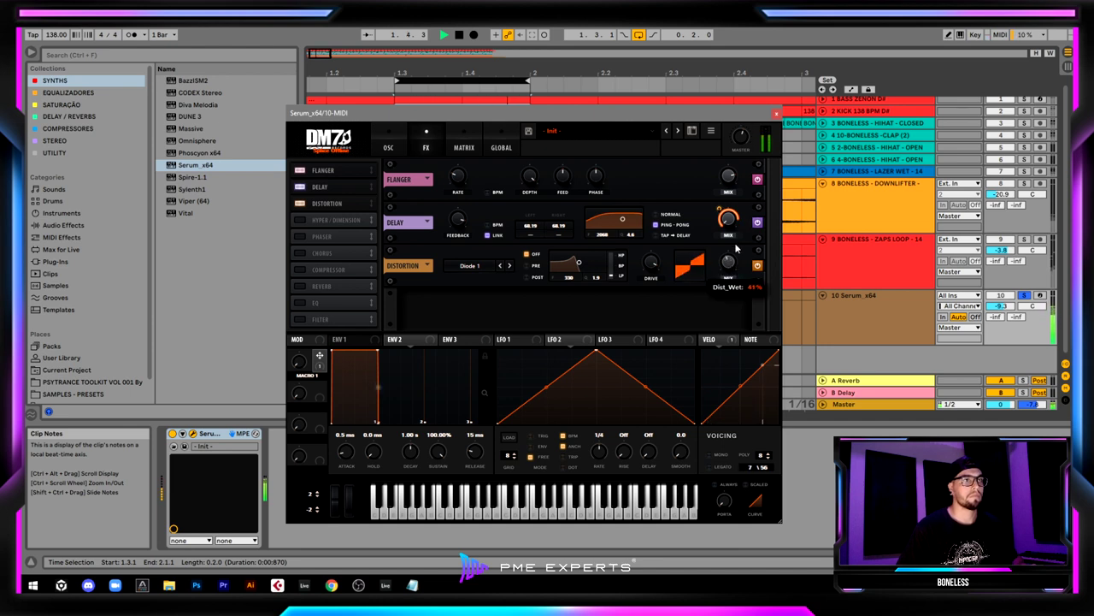
left_click_drag(652, 263, 651, 316)
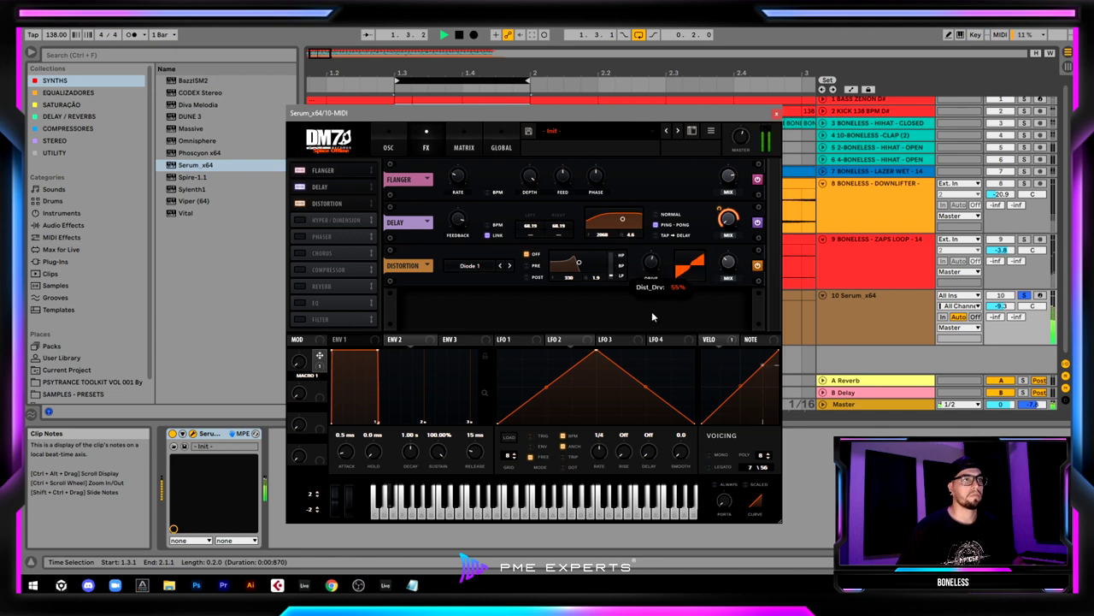
left_click_drag(727, 261, 718, 271)
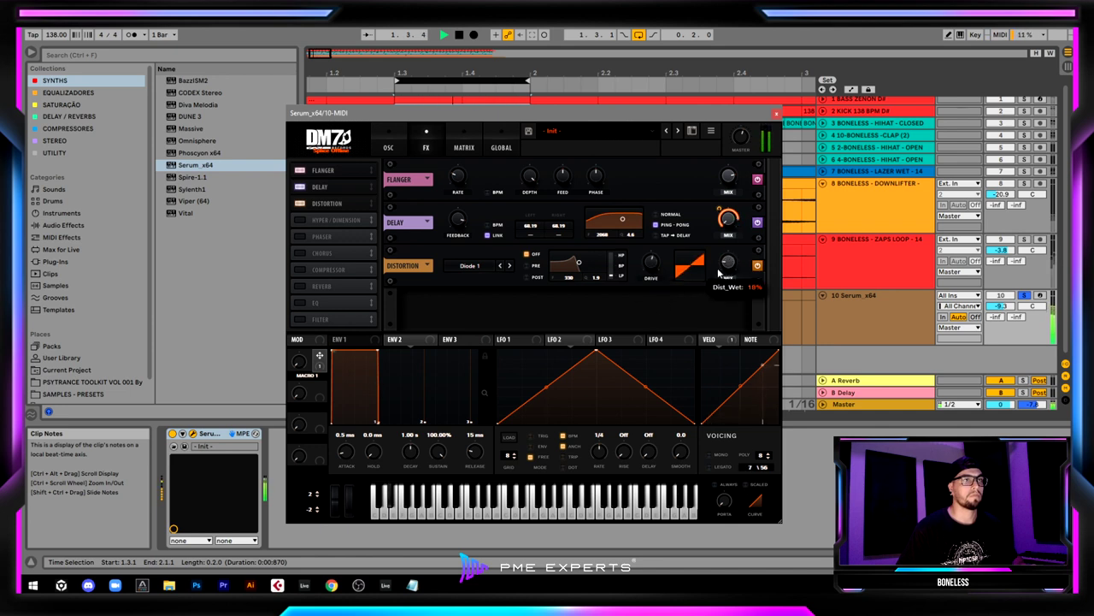
Switch the distortion to HardClip, set its drive to about 86%, readjust its wet mix, and stop playback
left_click(509, 265)
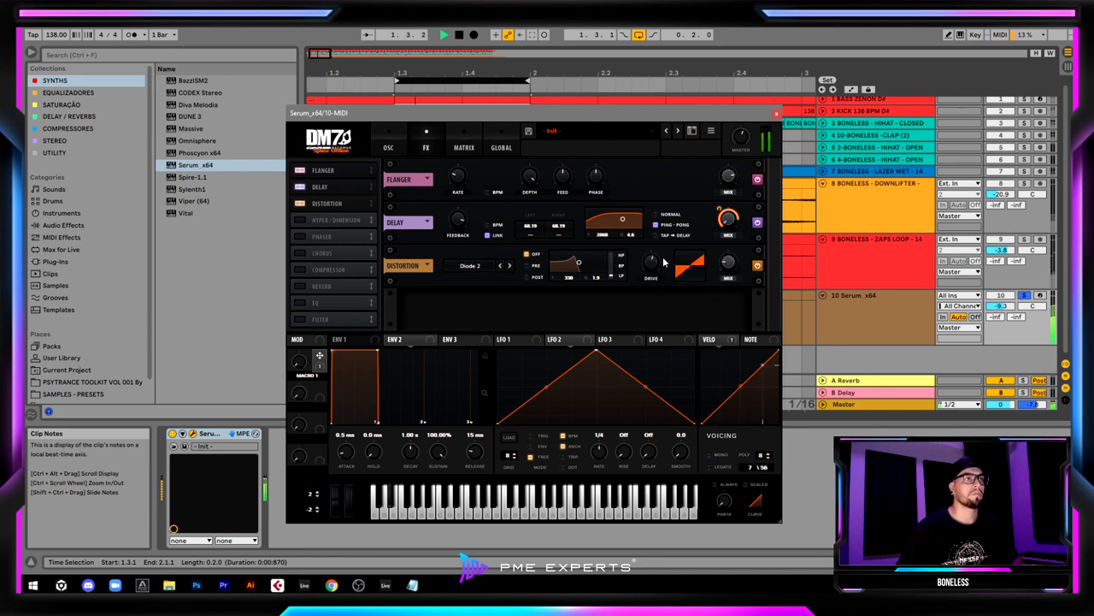
left_click(500, 265)
left_click(500, 265)
left_click_drag(651, 262, 666, 236)
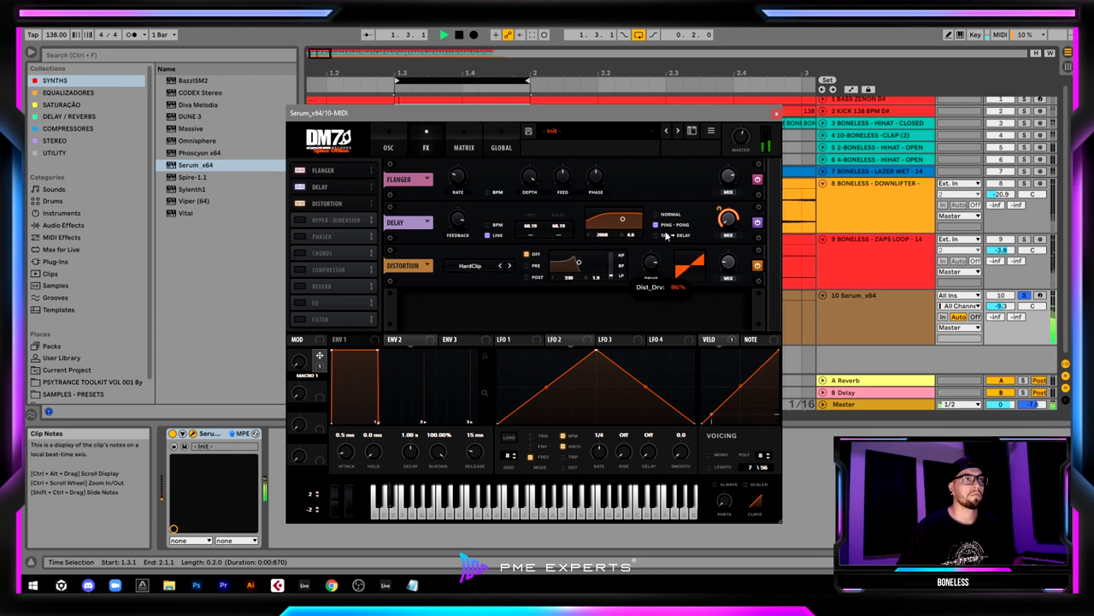
mouse_move(729, 265)
left_mouse_down()
mouse_move(732, 238)
mouse_move(726, 261)
mouse_move(732, 254)
left_mouse_up()
key("space")
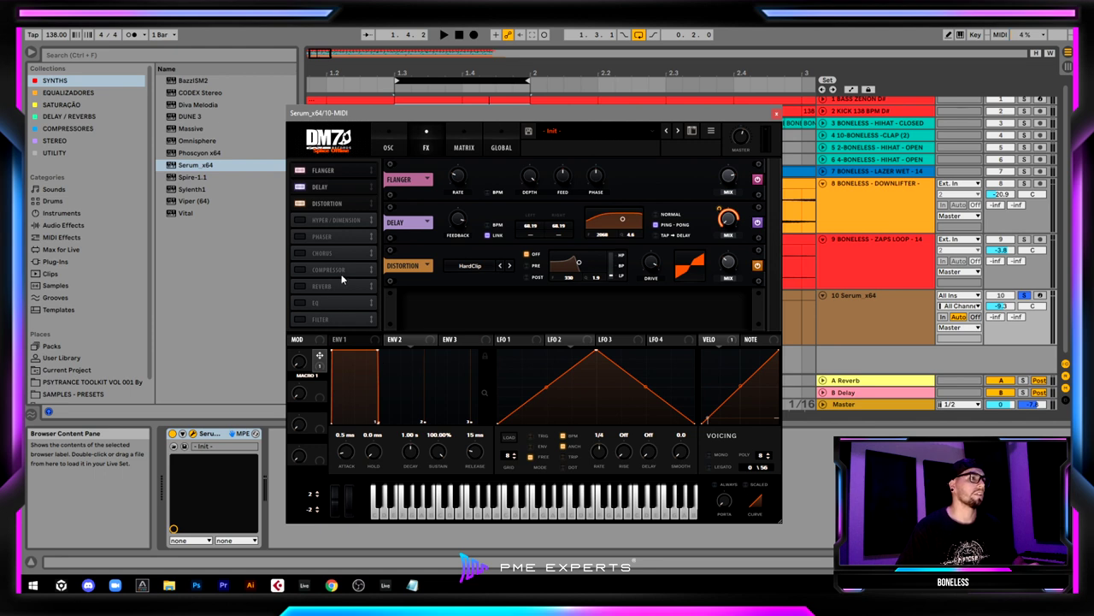
Enable the EQ after the distortion and set its low band to a low cut at about 170 Hz
left_click(293, 306)
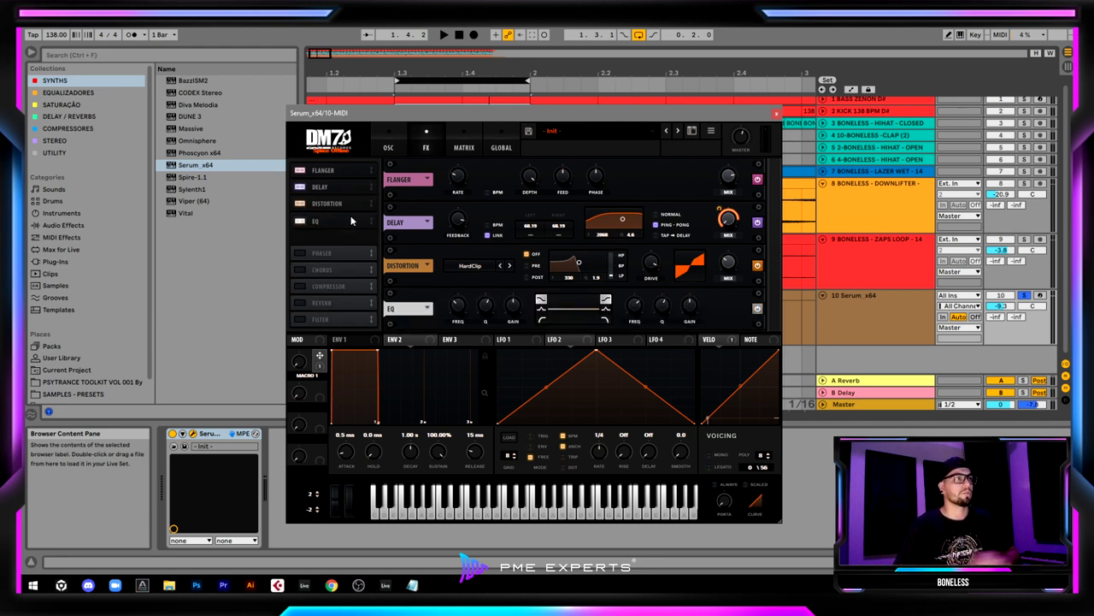
left_click_drag(347, 220, 341, 214)
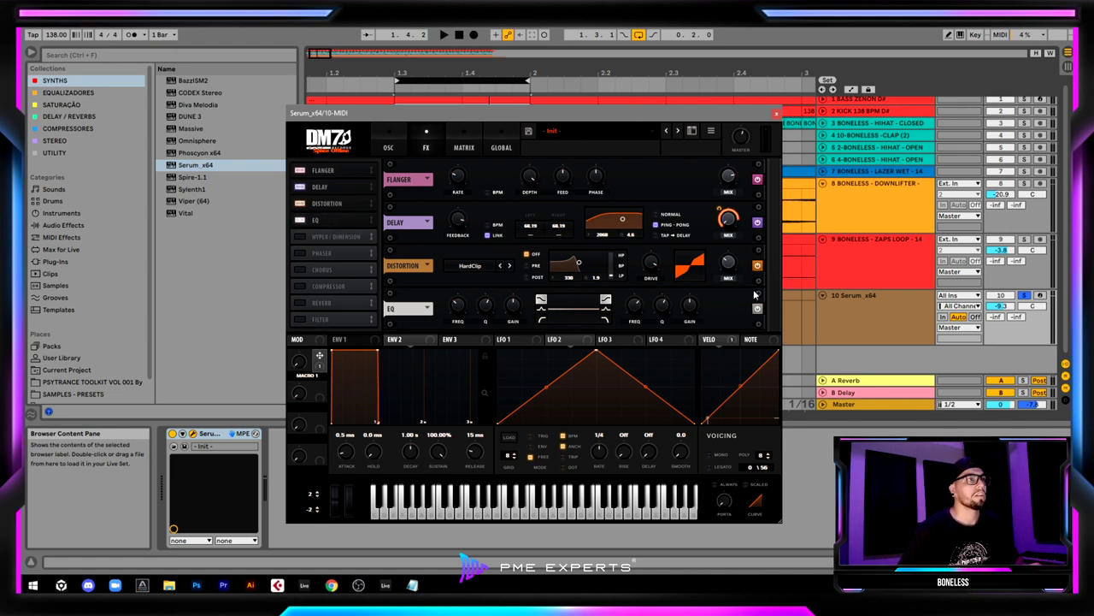
left_click(541, 319)
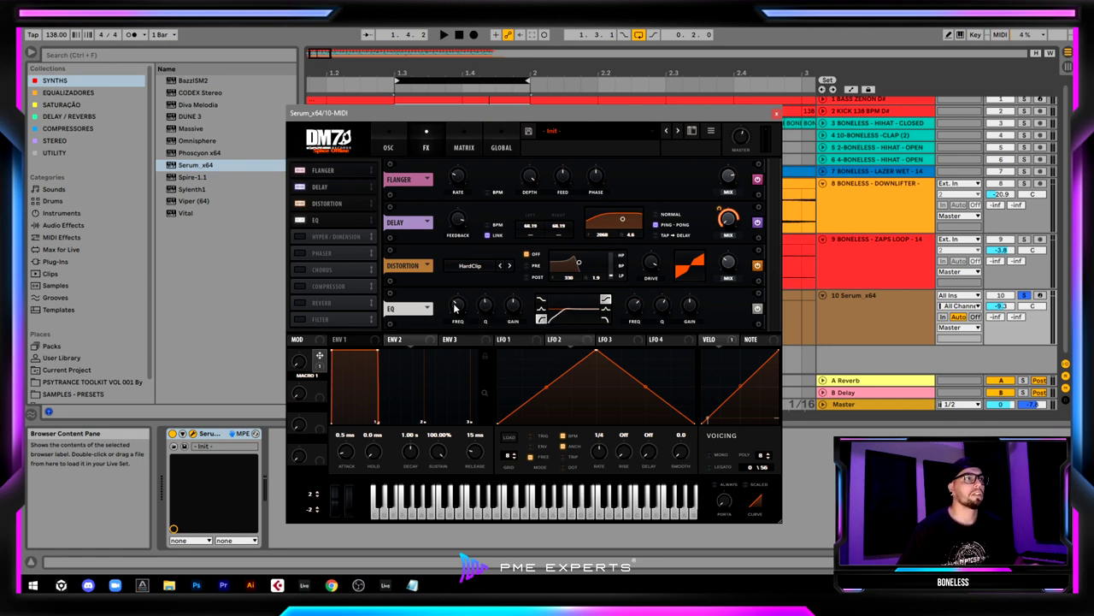
mouse_move(455, 306)
left_mouse_down()
mouse_move(467, 264)
mouse_move(455, 323)
mouse_move(458, 304)
mouse_move(454, 313)
left_mouse_up()
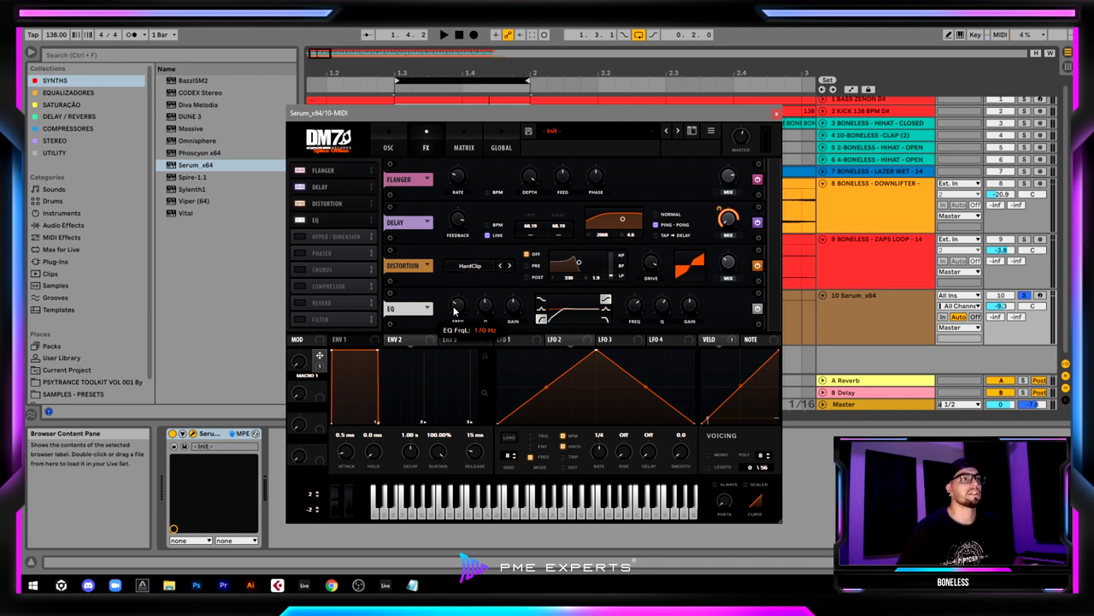
left_click_drag(454, 313, 455, 306)
left_click(506, 339)
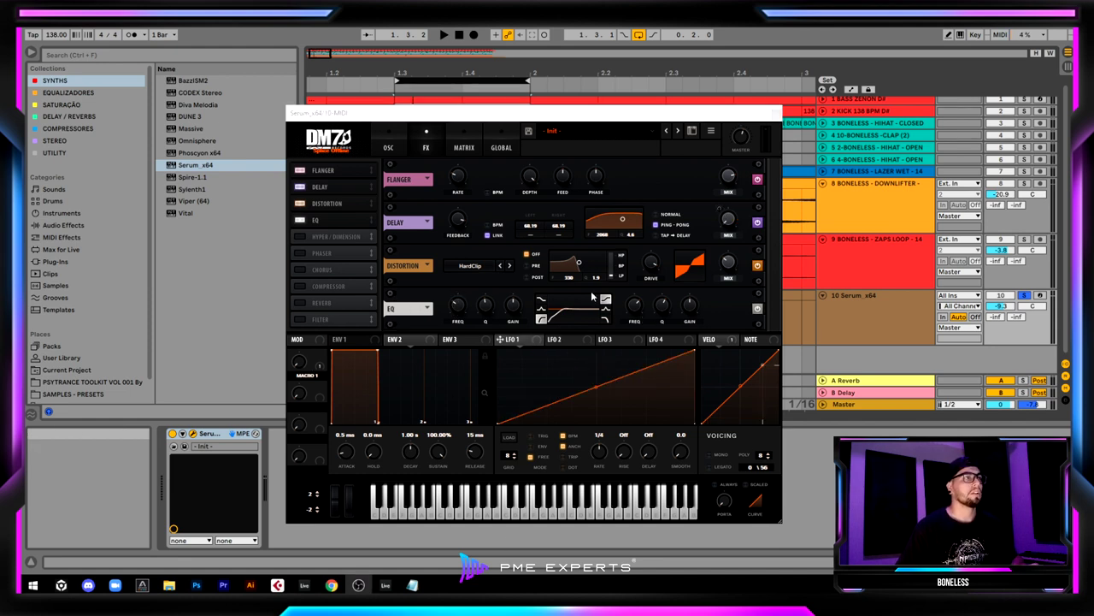
Enable a Hall reverb with a low cut of about 52% and a 12.0 s decay, and adjust its size
left_click(300, 301)
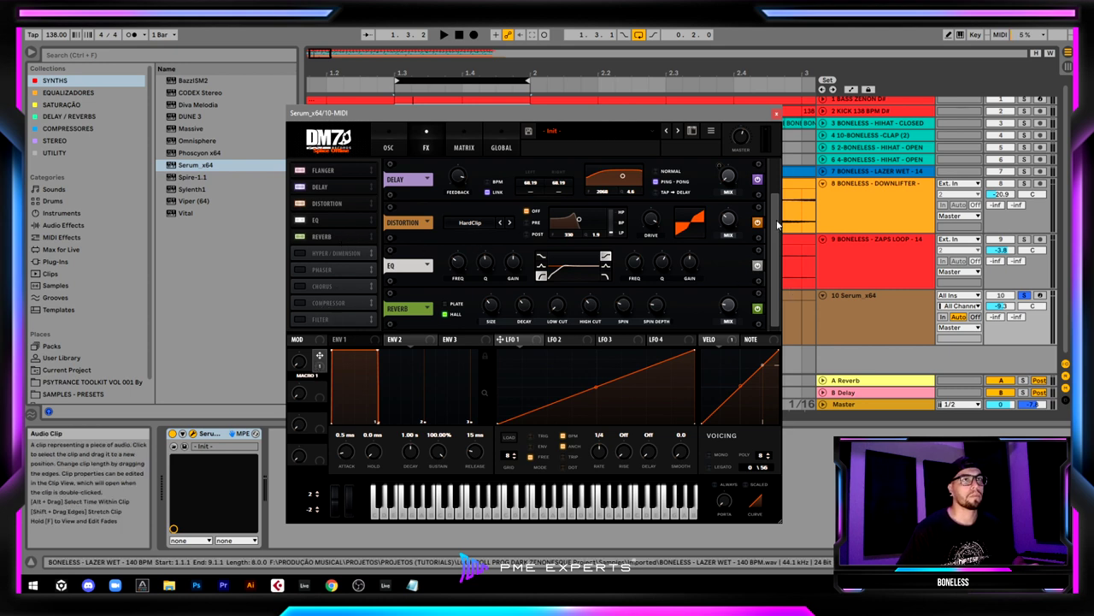
mouse_move(591, 308)
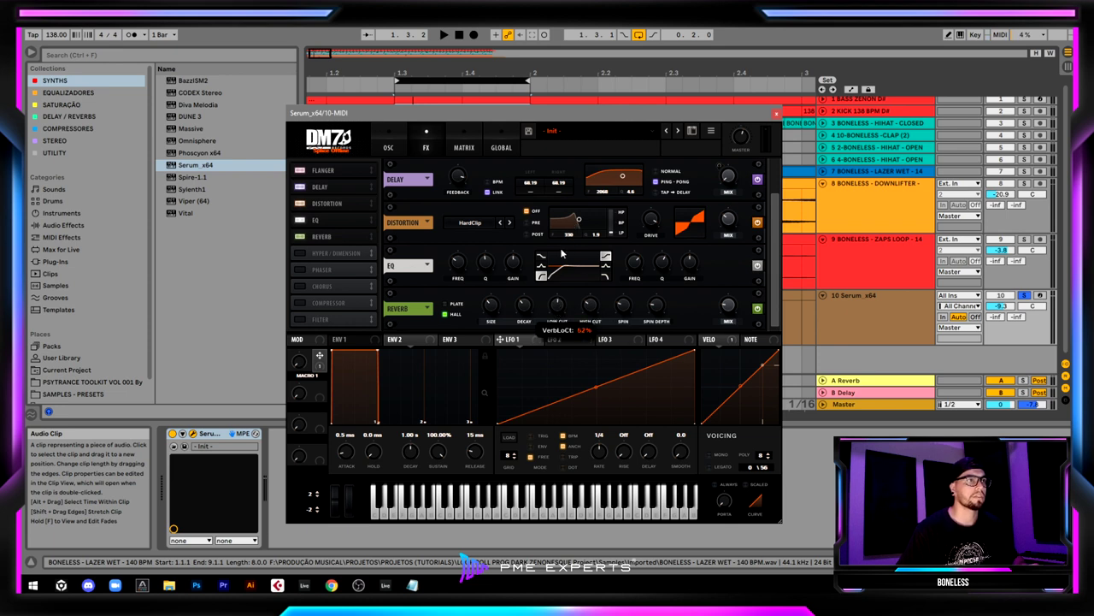
mouse_move(528, 304)
left_click_drag(532, 265, 540, 224)
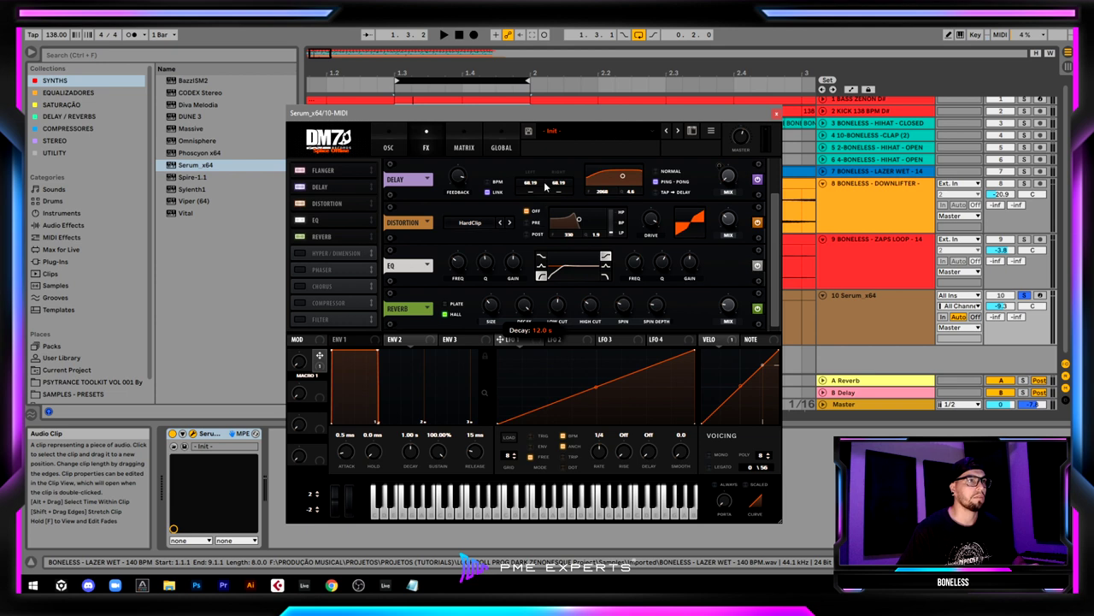
left_click_drag(491, 306, 501, 281)
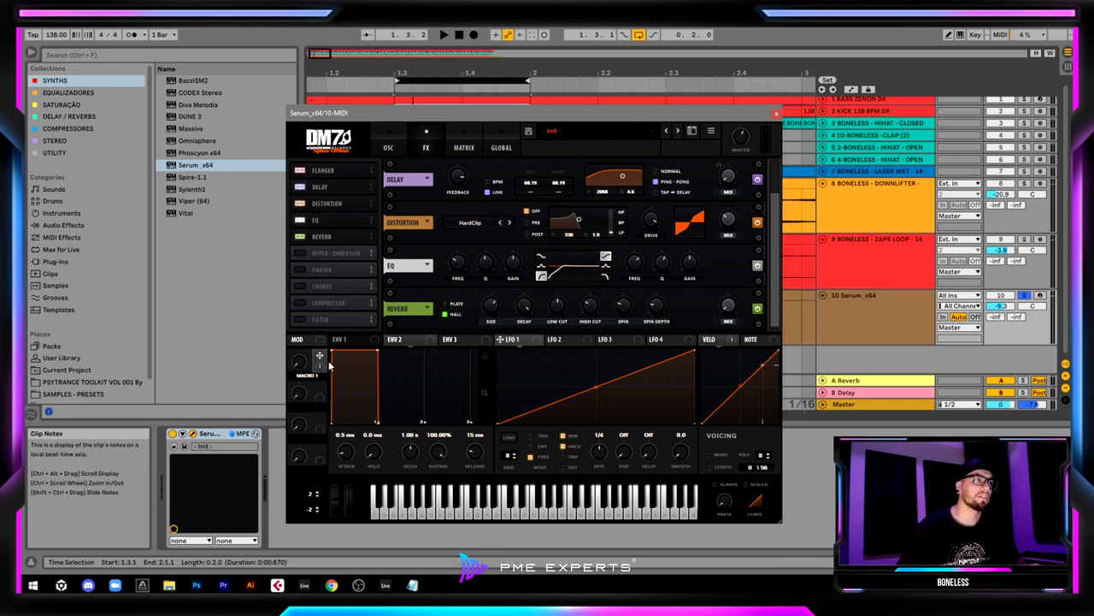
Assign Macro 1 to the reverb's wet mix as well, and sweep the macro during playback
left_click_drag(318, 362, 728, 306)
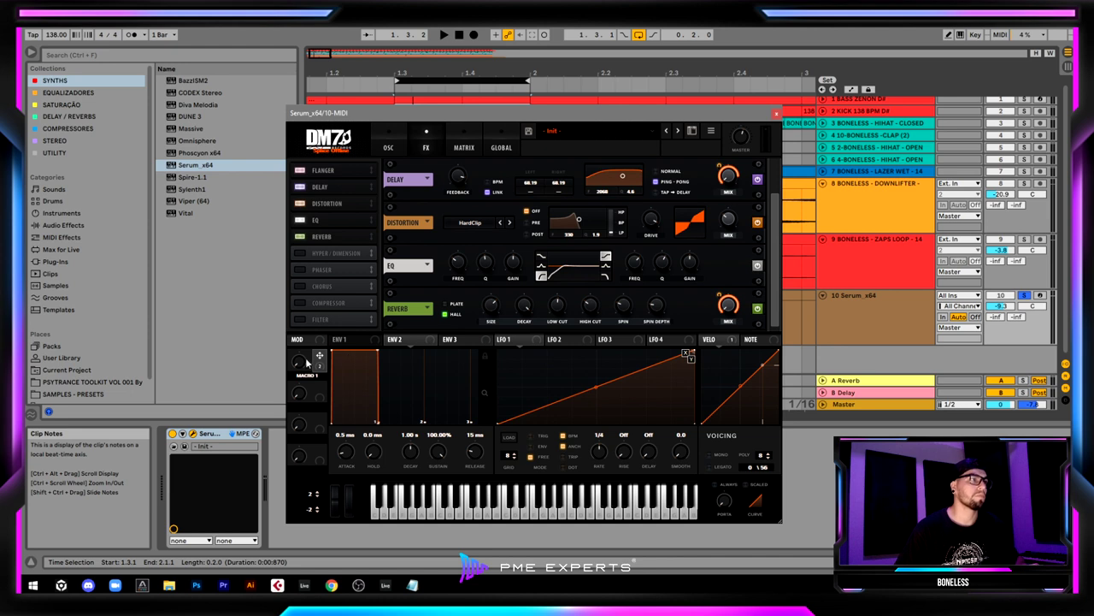
key("space")
left_click_drag(306, 362, 300, 314)
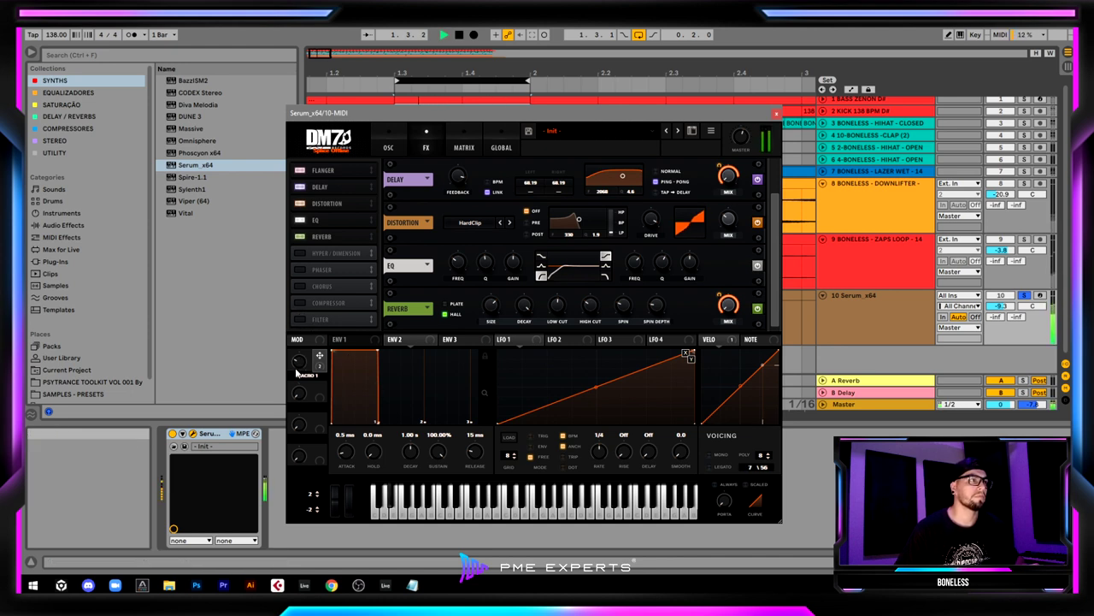
mouse_move(297, 372)
left_mouse_down()
mouse_move(307, 304)
mouse_move(298, 421)
mouse_move(299, 360)
left_mouse_up()
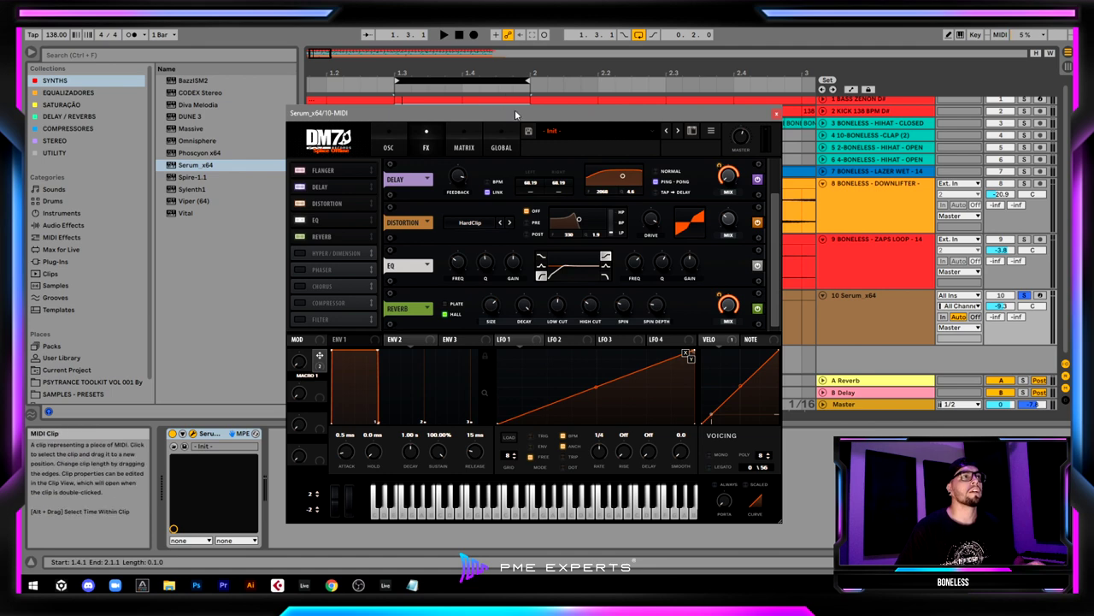
Close the Serum window, lower the Serum track's volume to -14.4 dB, and turn off its solo
left_click_drag(516, 114, 736, 235)
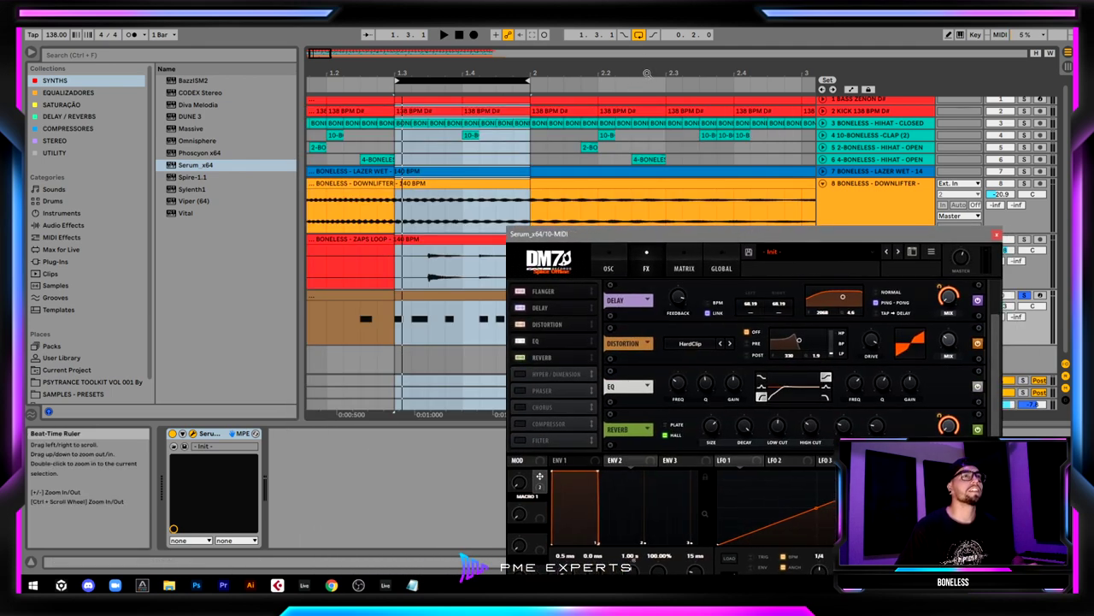
left_click_drag(647, 74, 647, 33)
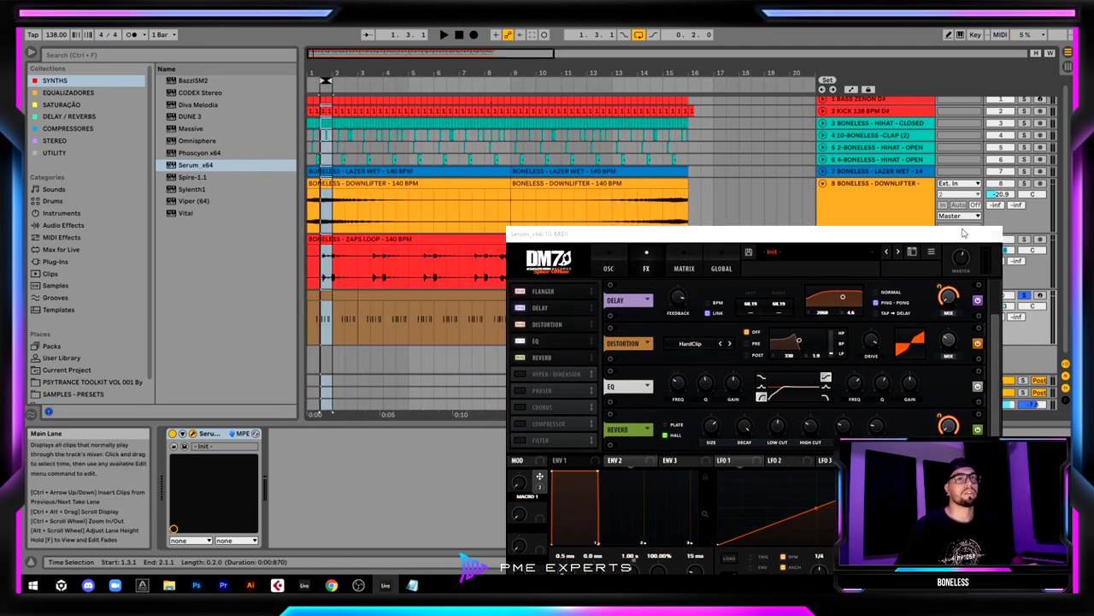
left_click(996, 234)
key("Tab")
key("Tab")
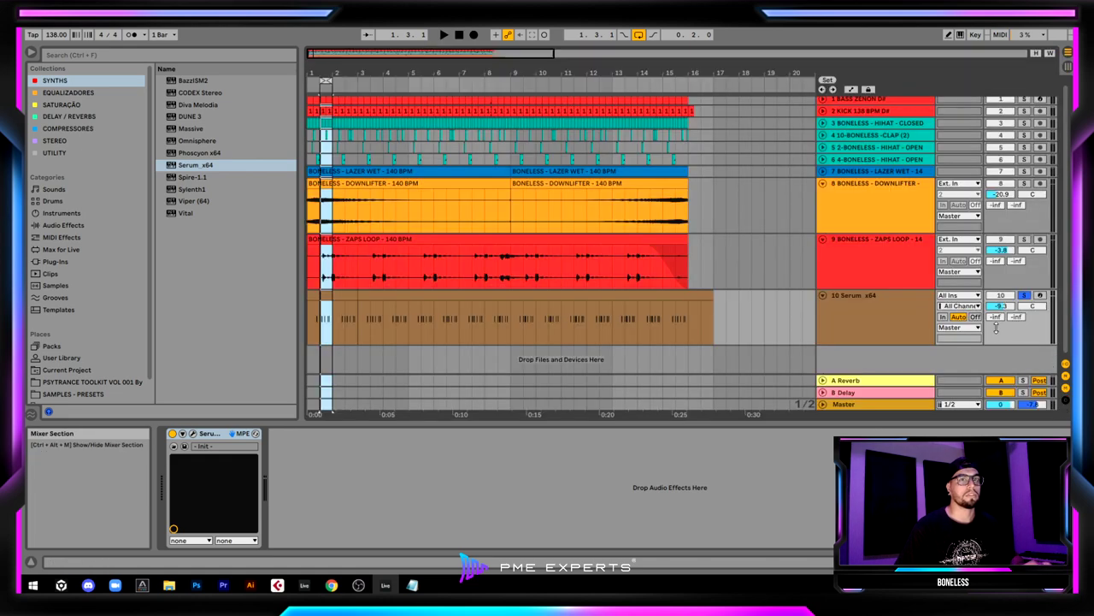
mouse_move(1001, 306)
left_mouse_down()
mouse_move(1001, 316)
mouse_move(1010, 308)
left_mouse_up()
left_click(1024, 296)
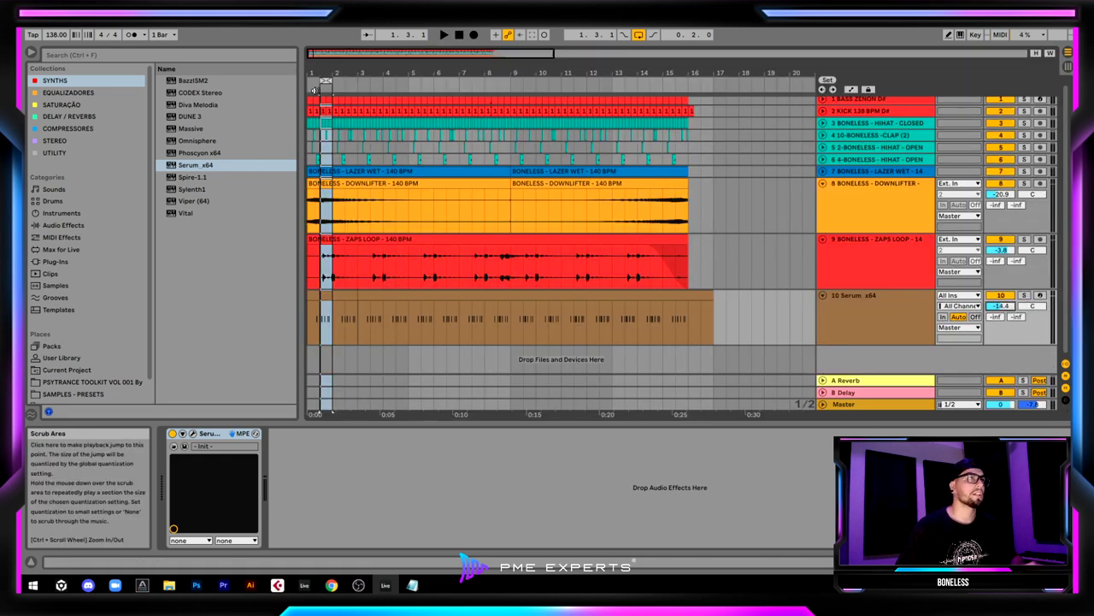
Extend the arrangement loop to 16 bars, from bar 1 to bar 17
left_click_drag(321, 81, 712, 197)
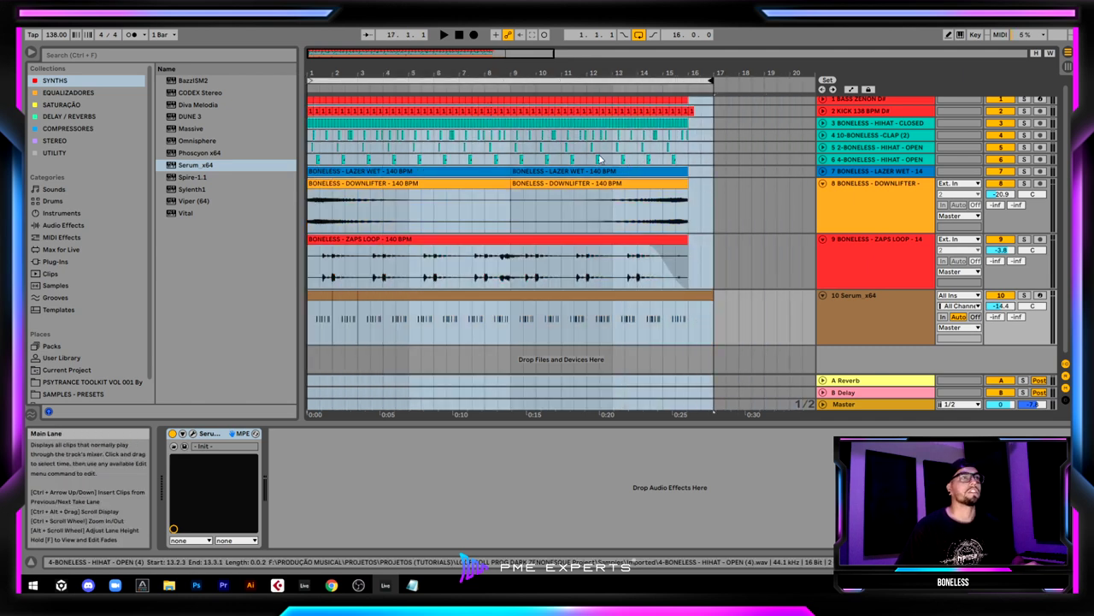
left_click_drag(548, 75, 442, 76)
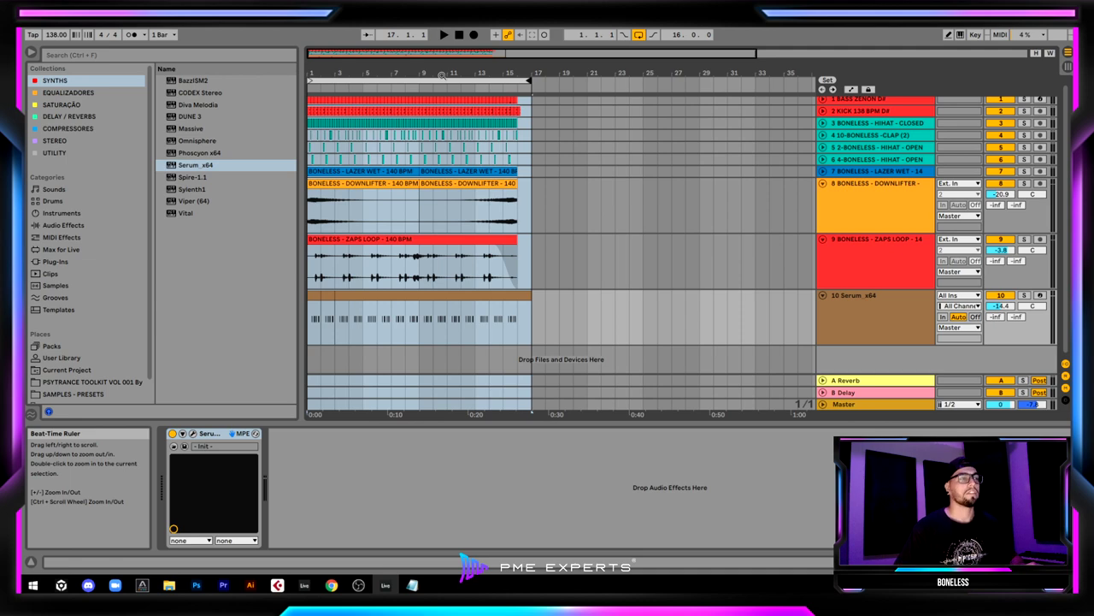
double_click(442, 75)
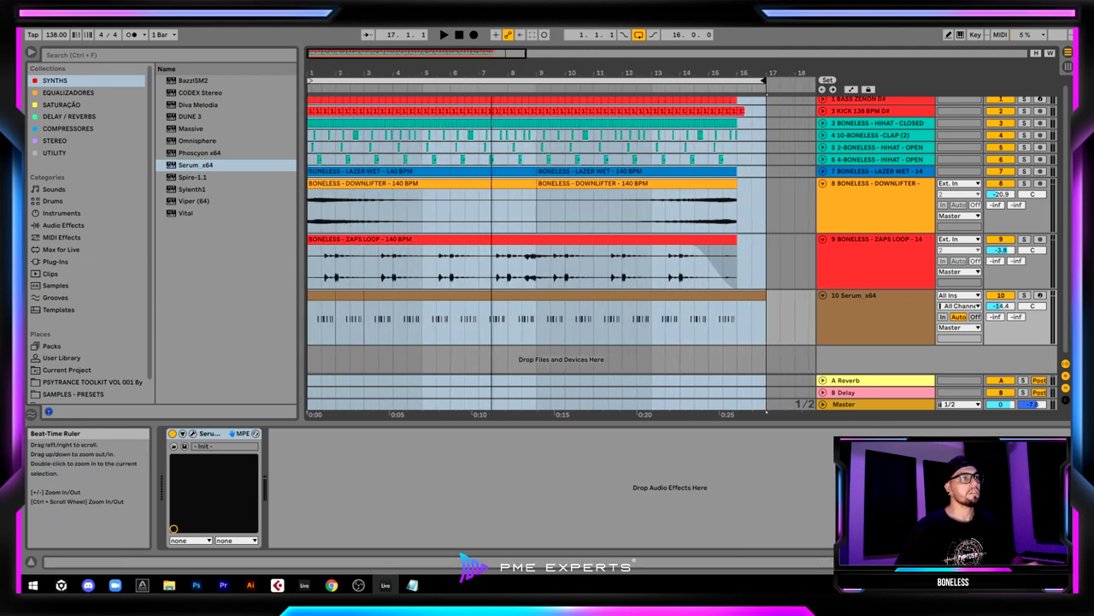
Reopen the Serum synth, sweep Macro 1 while the looped arrangement plays, and close the synth window
left_click_drag(492, 75, 412, 73)
left_click(879, 323)
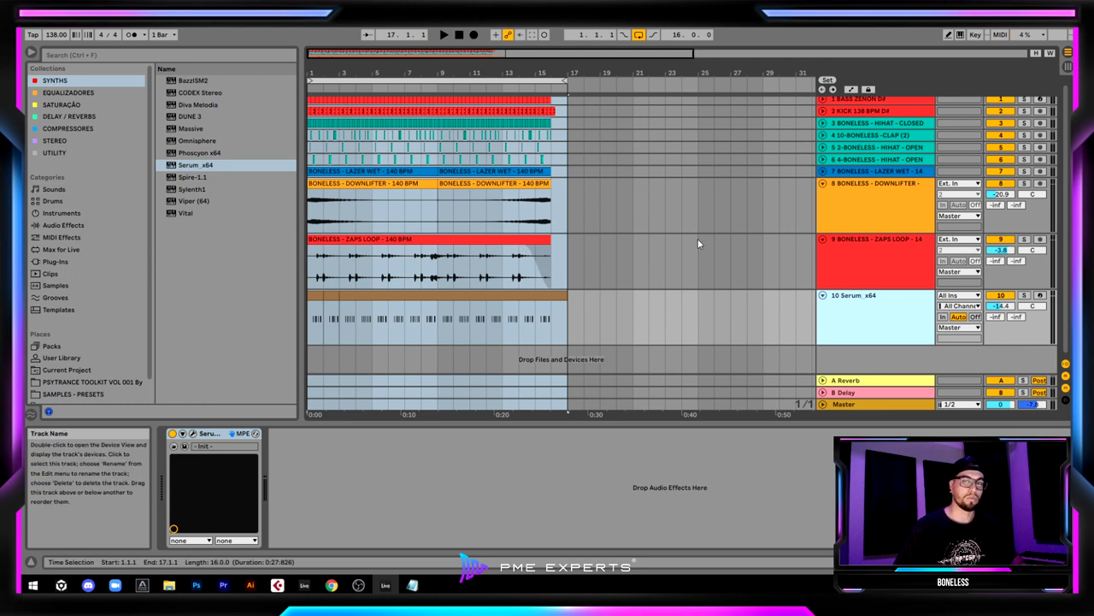
left_click(194, 434)
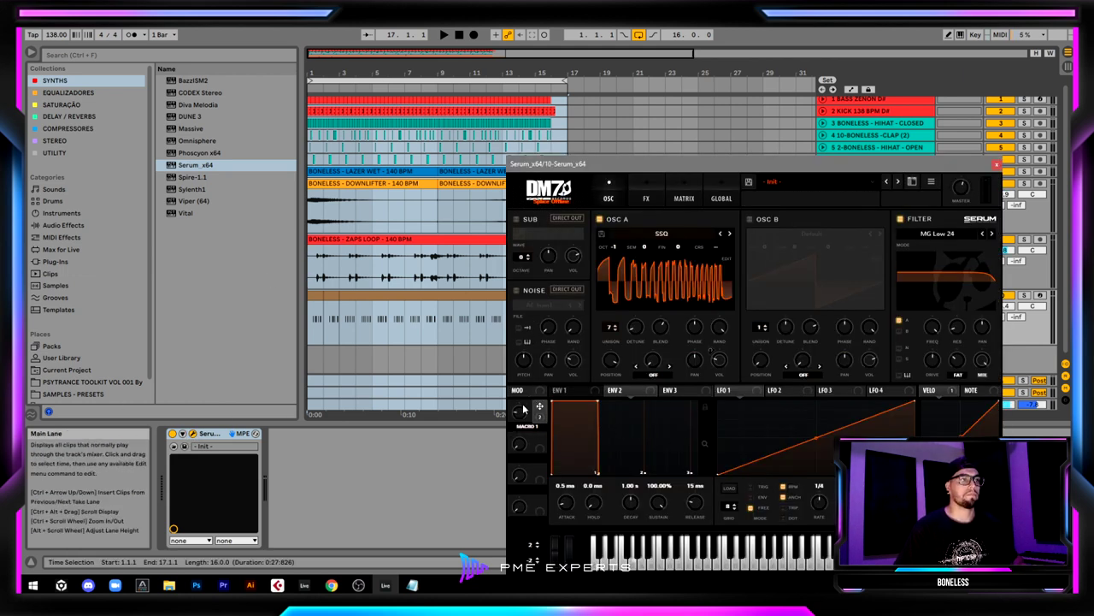
key("space")
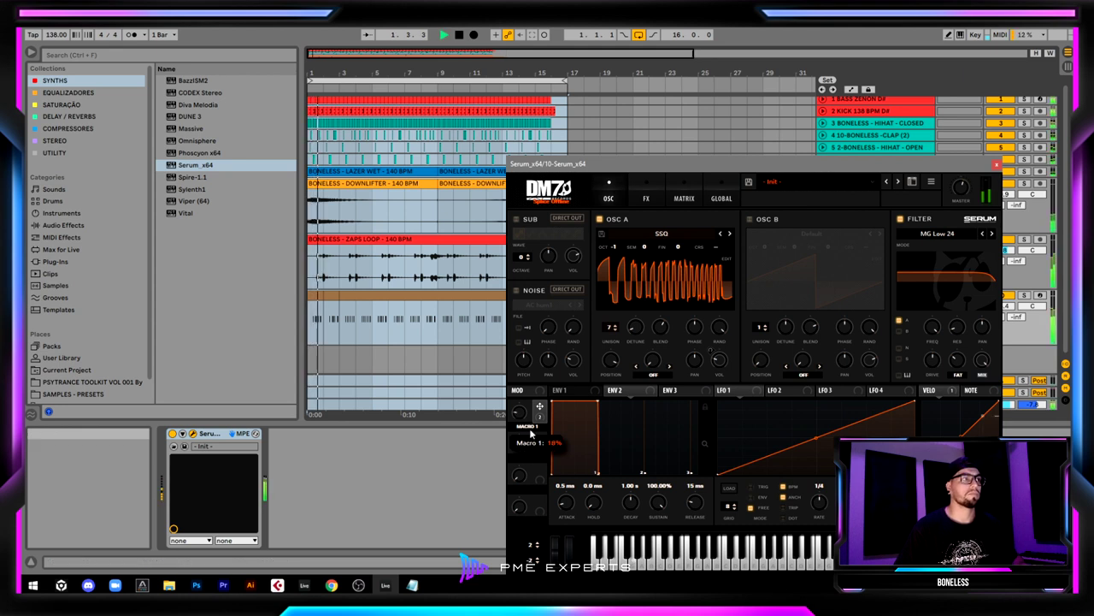
left_click_drag(530, 434, 539, 462)
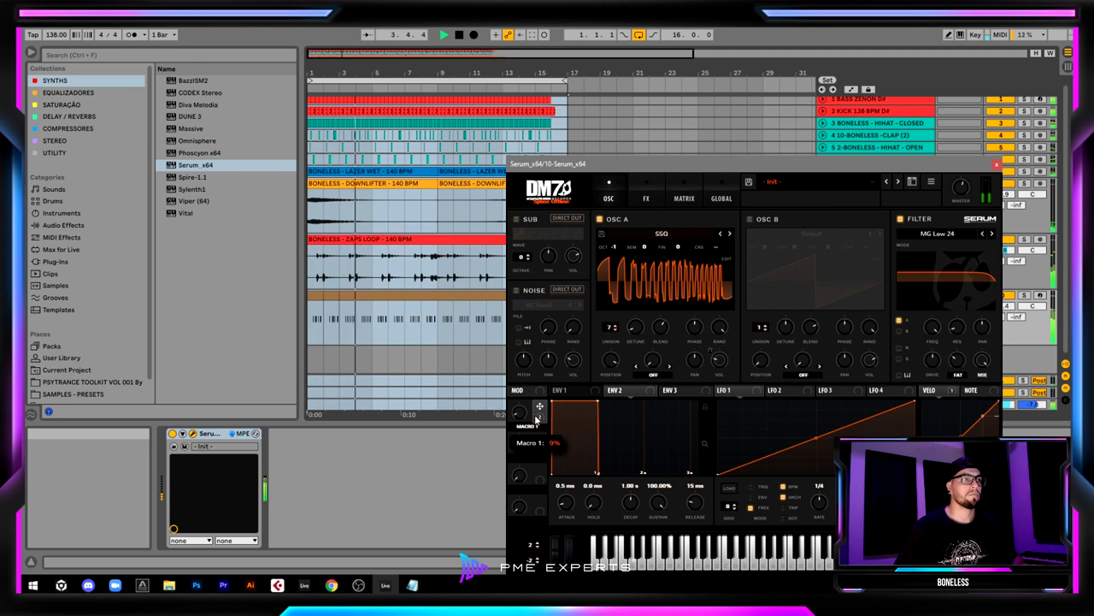
left_click_drag(535, 419, 526, 352)
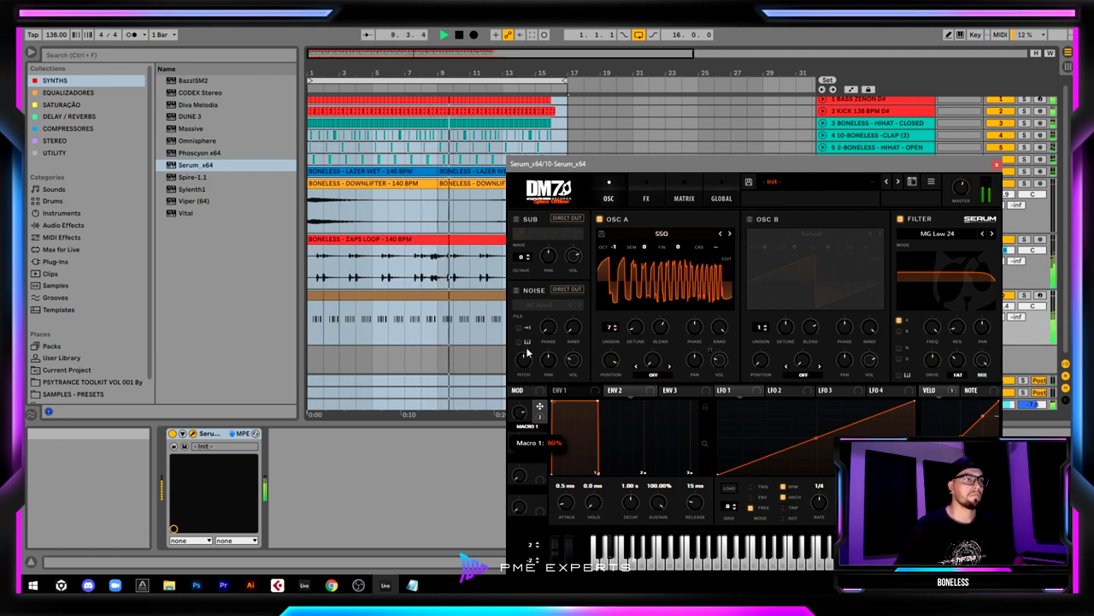
key("space")
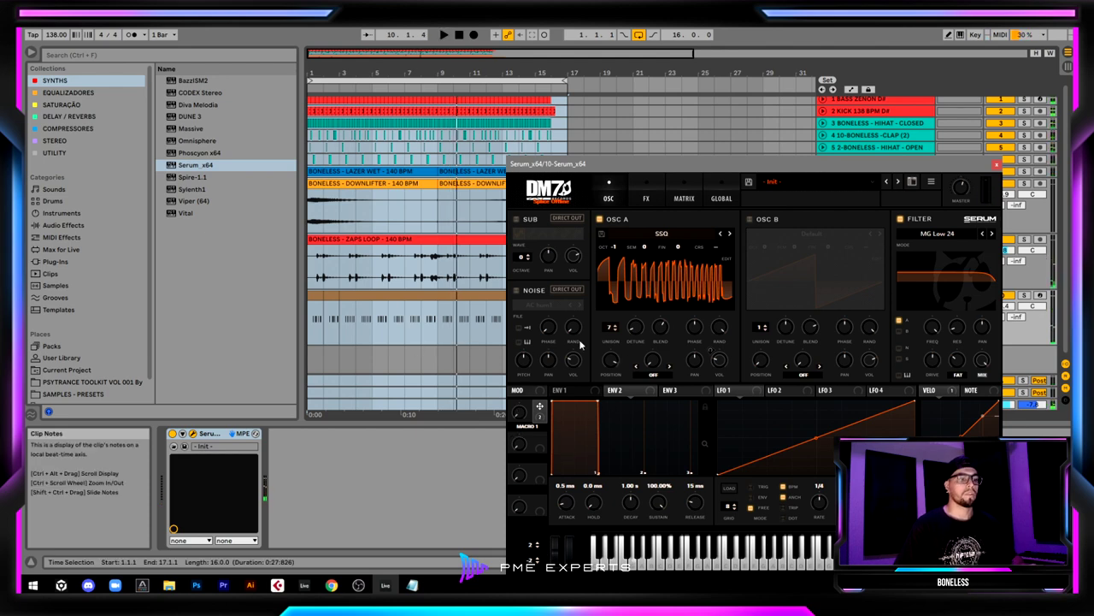
left_click(997, 164)
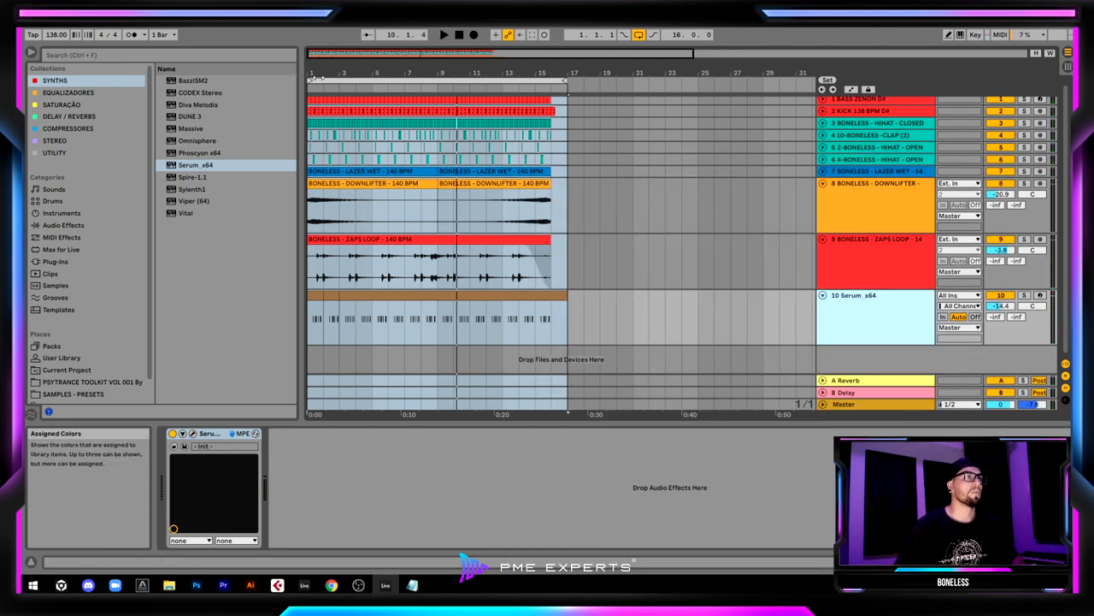
Show the arrangement's automation lanes, select the first bar of the Serum track, and audition the opening bars
left_click_drag(317, 75, 318, 142)
key("a")
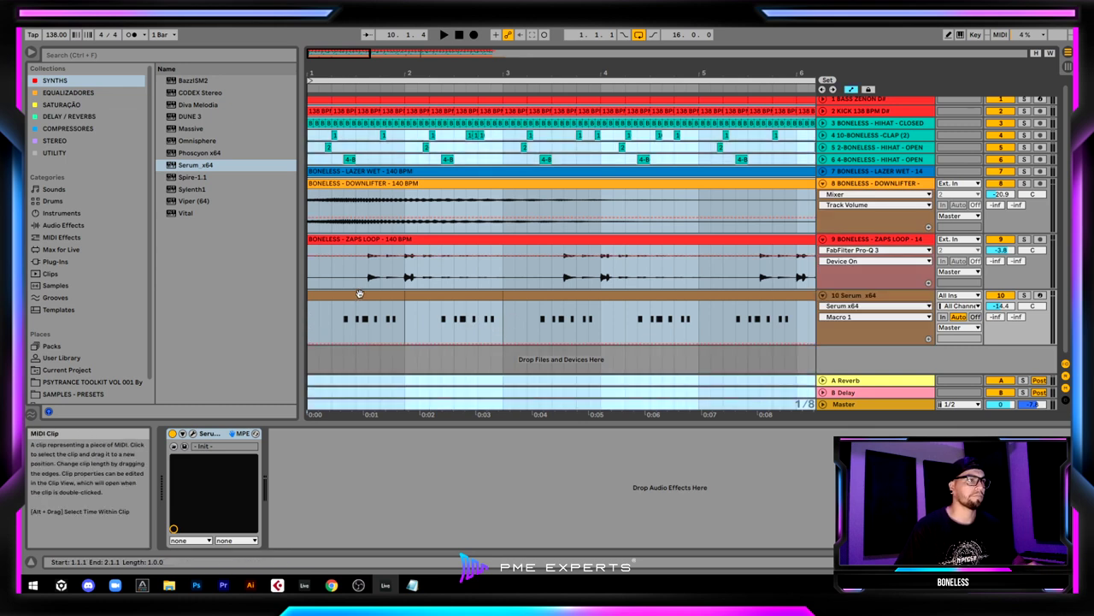
left_click(392, 312)
key("space")
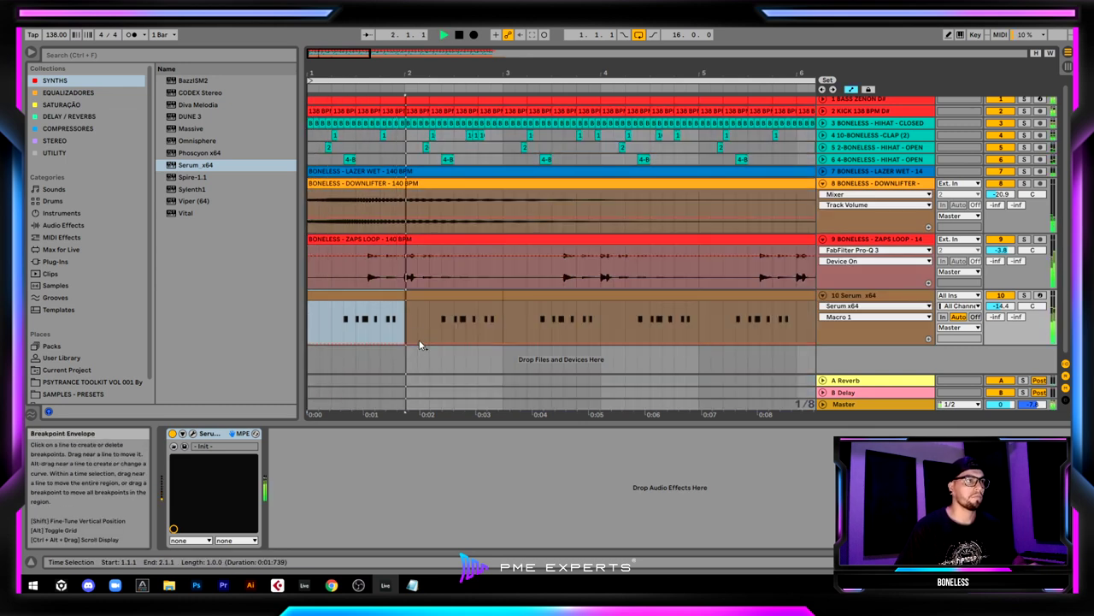
key("space")
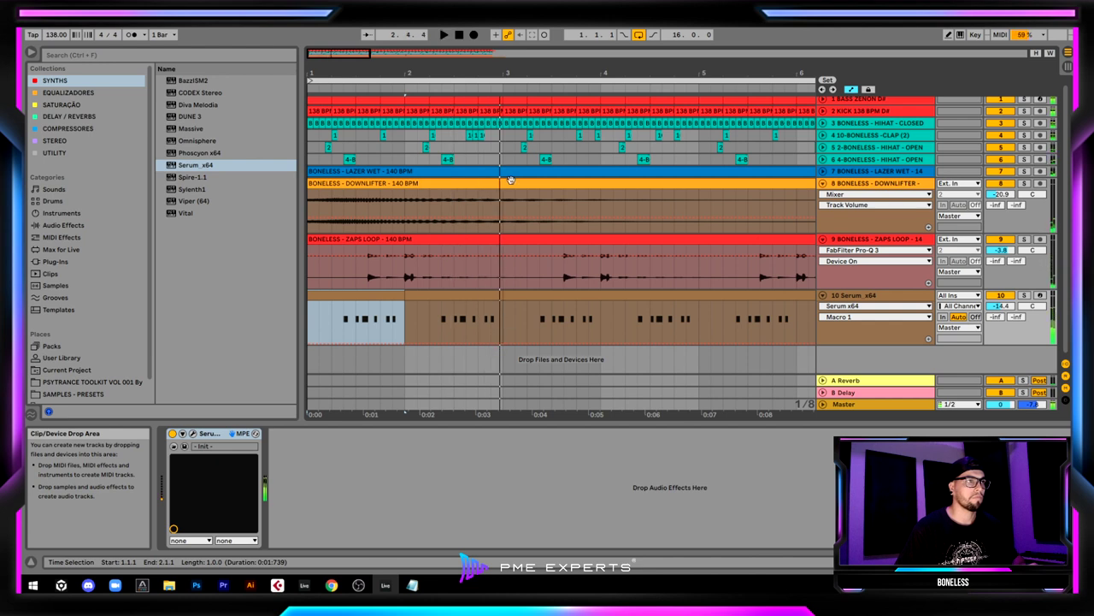
Draw Macro 1 automation on the Serum track that rises at 2.4.3 and returns to zero by 3.2.3, and play it back
left_click_drag(504, 77, 503, 128)
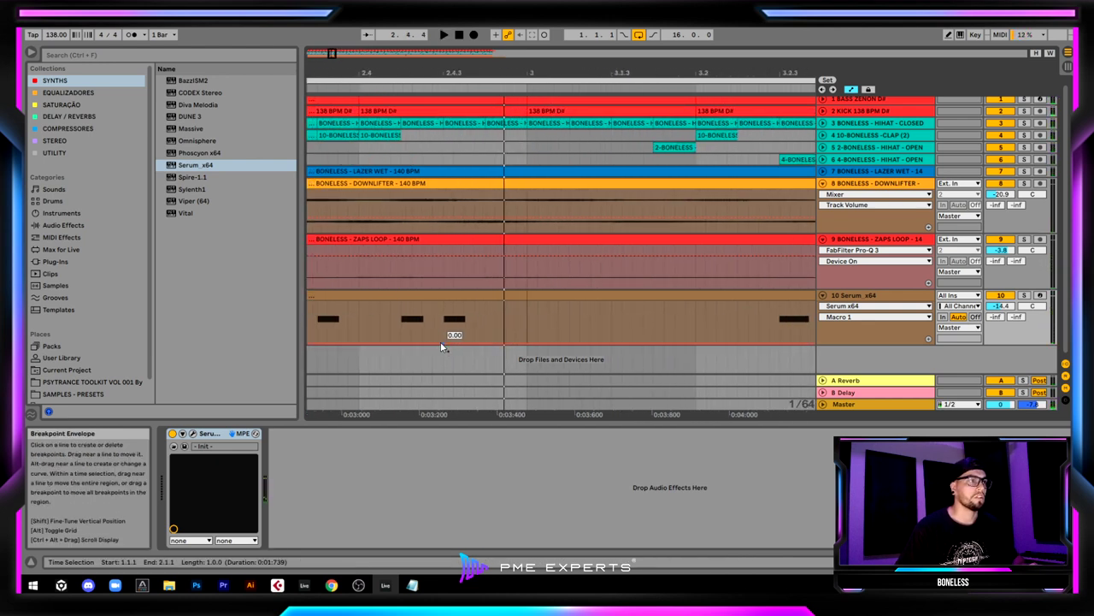
left_click_drag(443, 344, 509, 327)
left_click(737, 326)
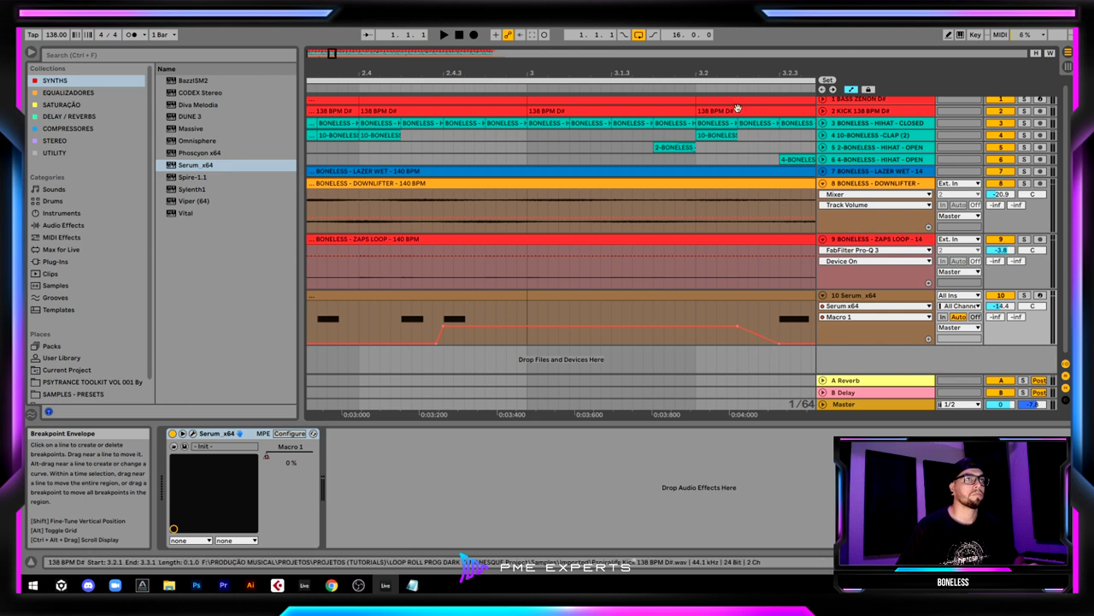
left_click_drag(700, 73, 489, 53)
left_click(360, 298)
key("space")
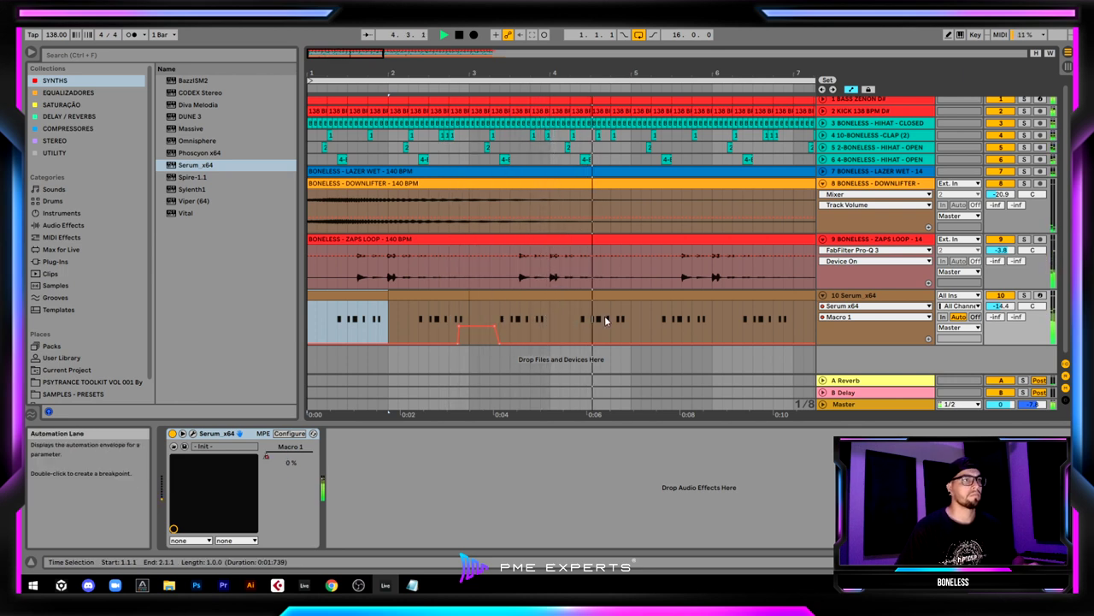
Isolate bar 4 of the Serum clip, use a fixed 1/16 grid, and add D#1 notes to its last beat
double_click(629, 295)
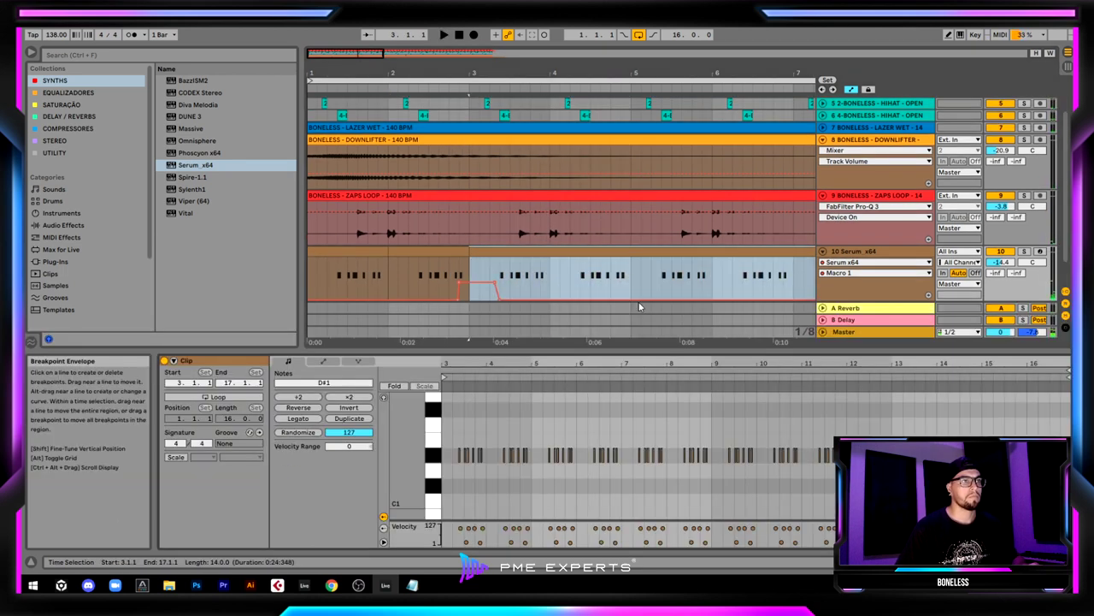
left_click_drag(639, 274, 551, 275)
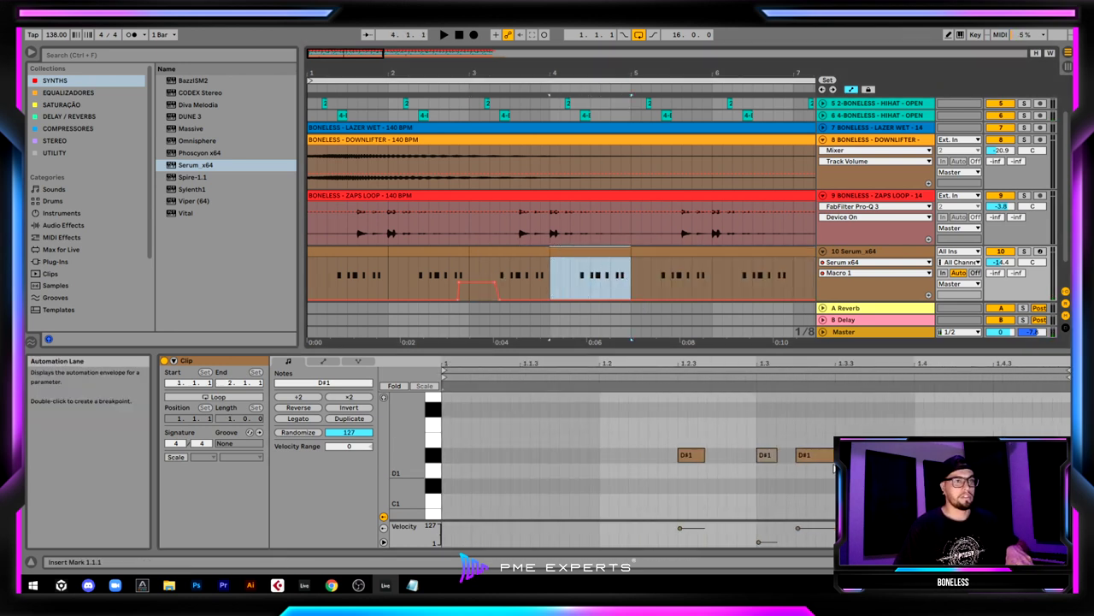
right_click(1031, 435)
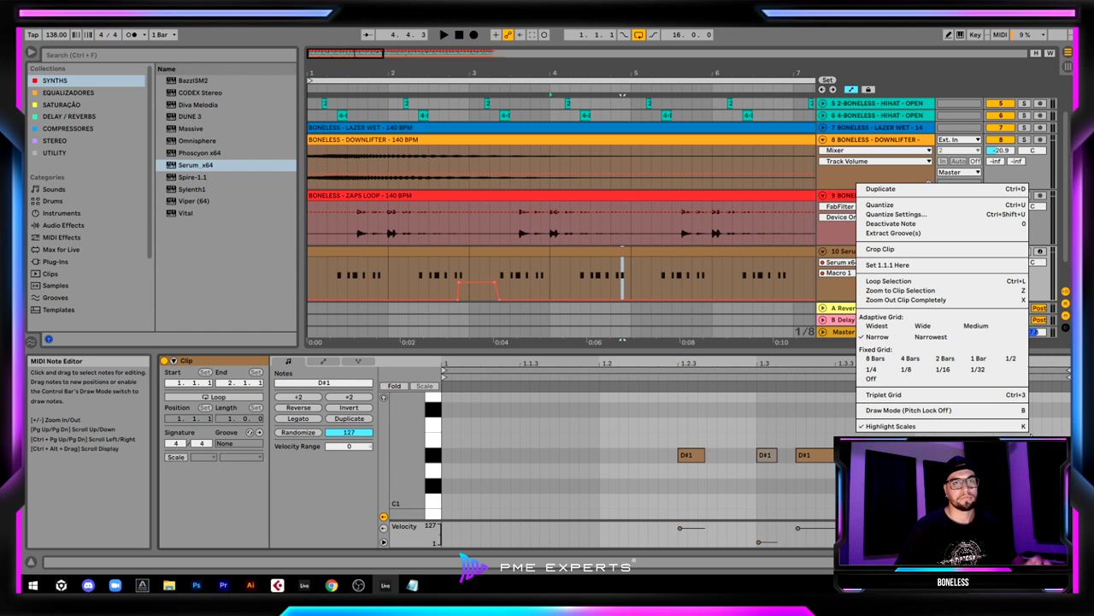
left_click(948, 374)
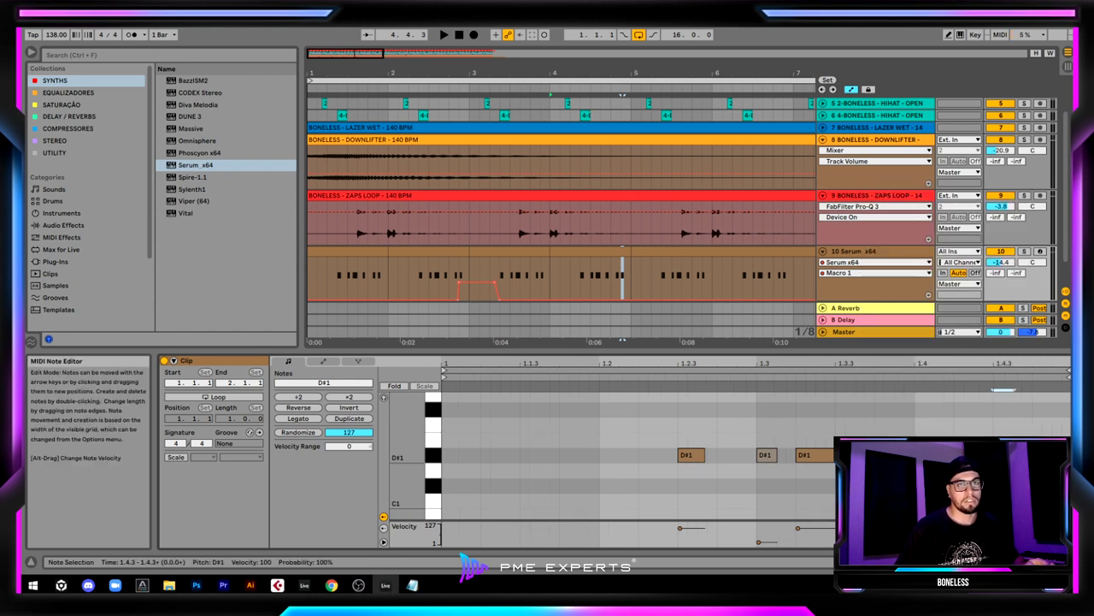
left_click_drag(964, 455, 924, 455)
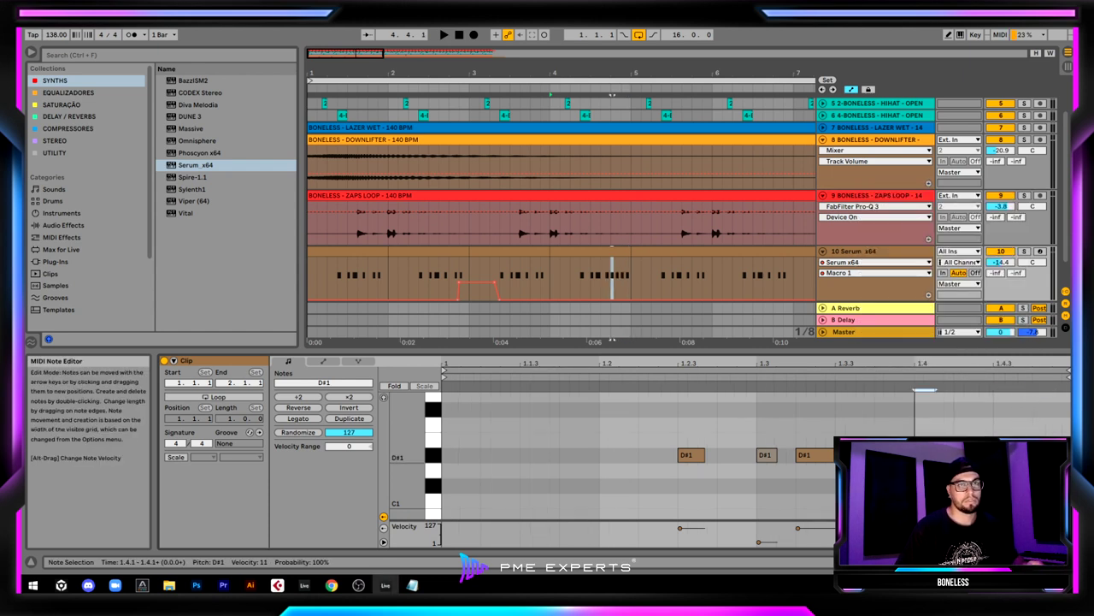
left_click(994, 528)
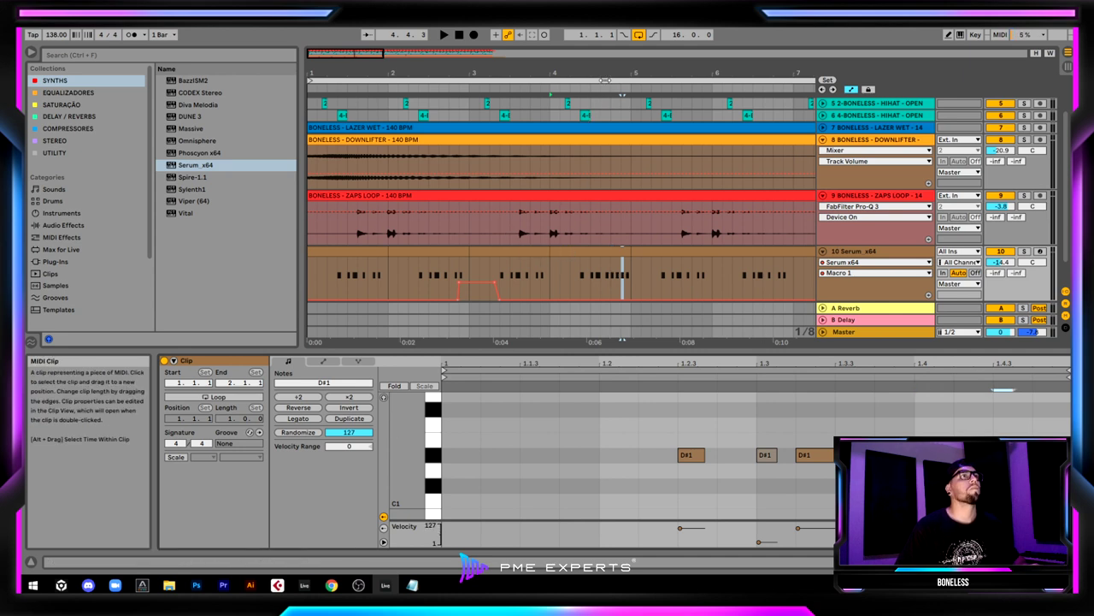
Compare the Serum clips in bars 3 and 4, and audition the four-bar phrase from bar 1
left_click_drag(610, 74, 610, 53)
left_click_drag(509, 73, 508, 60)
left_click(394, 253)
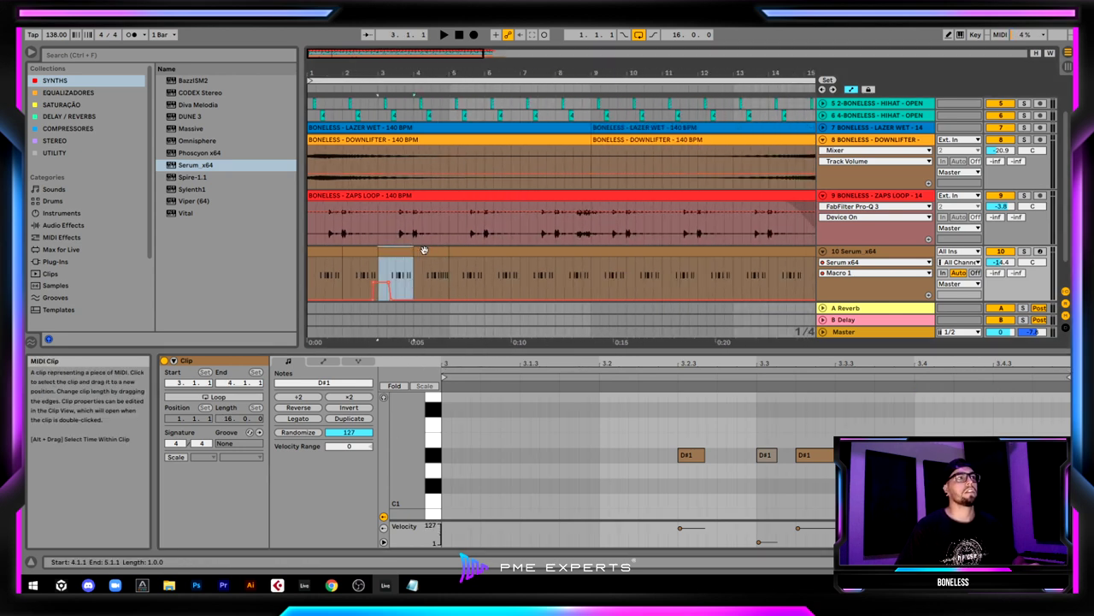
left_click(428, 251)
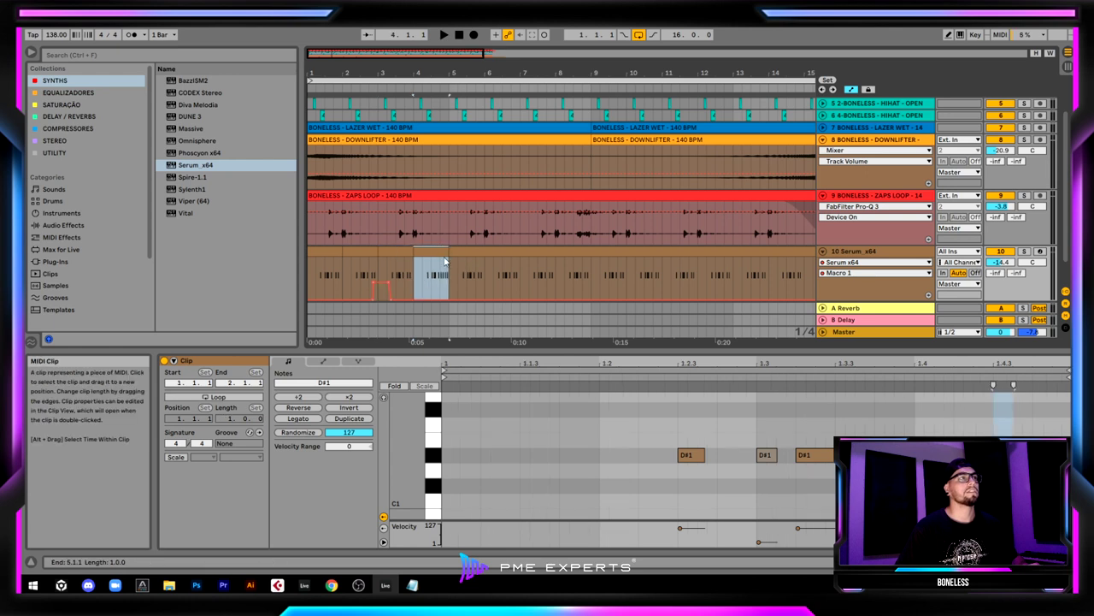
left_click(398, 255)
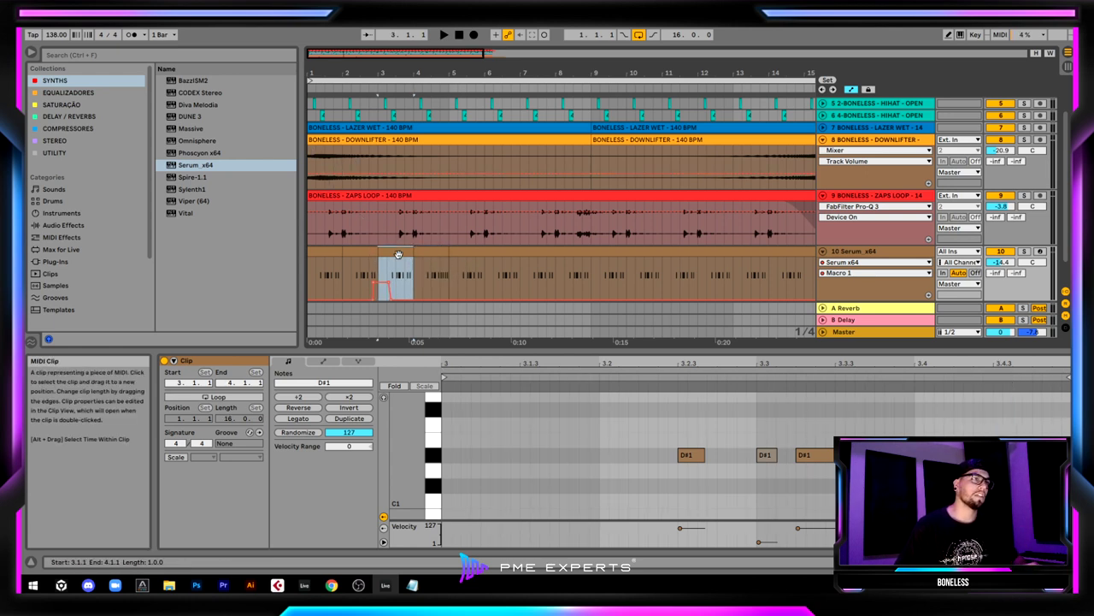
left_click(430, 254)
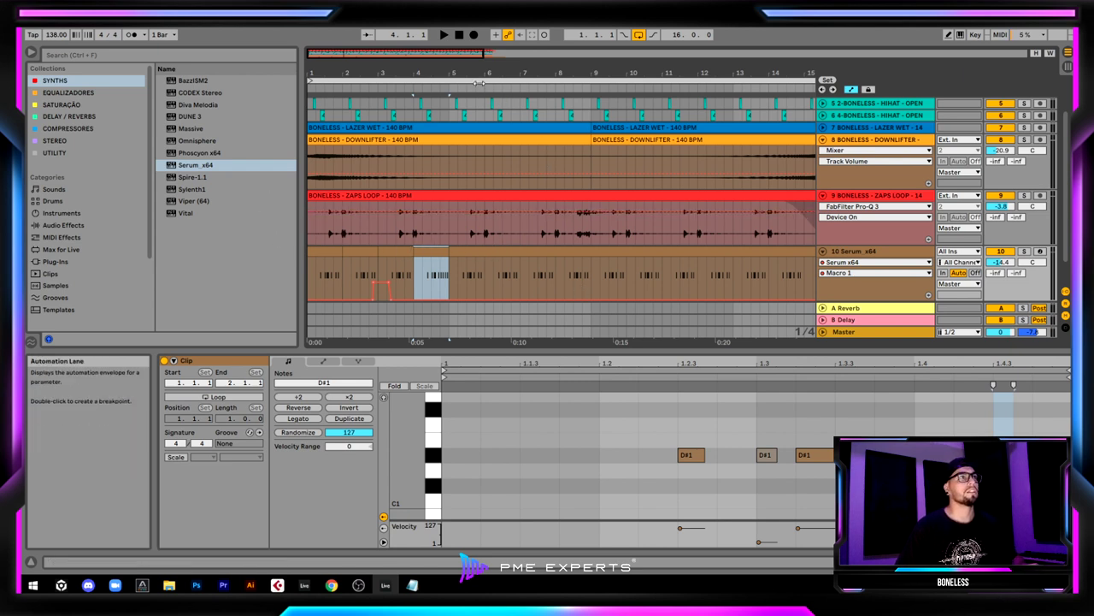
left_click_drag(556, 74, 502, 53)
left_click_drag(416, 272, 234, 261)
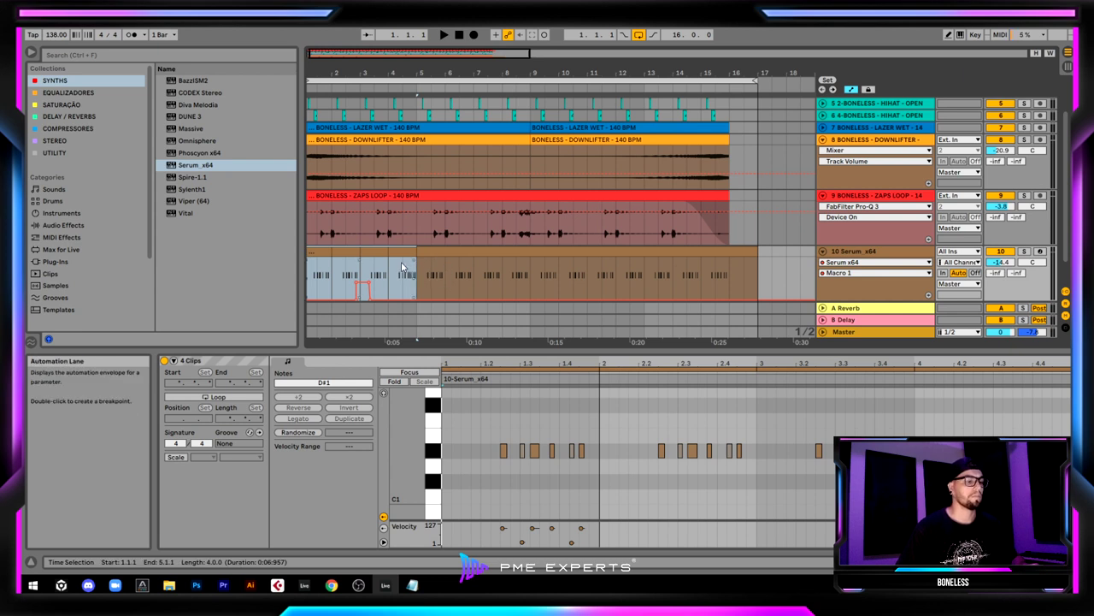
left_click(315, 252)
key("space")
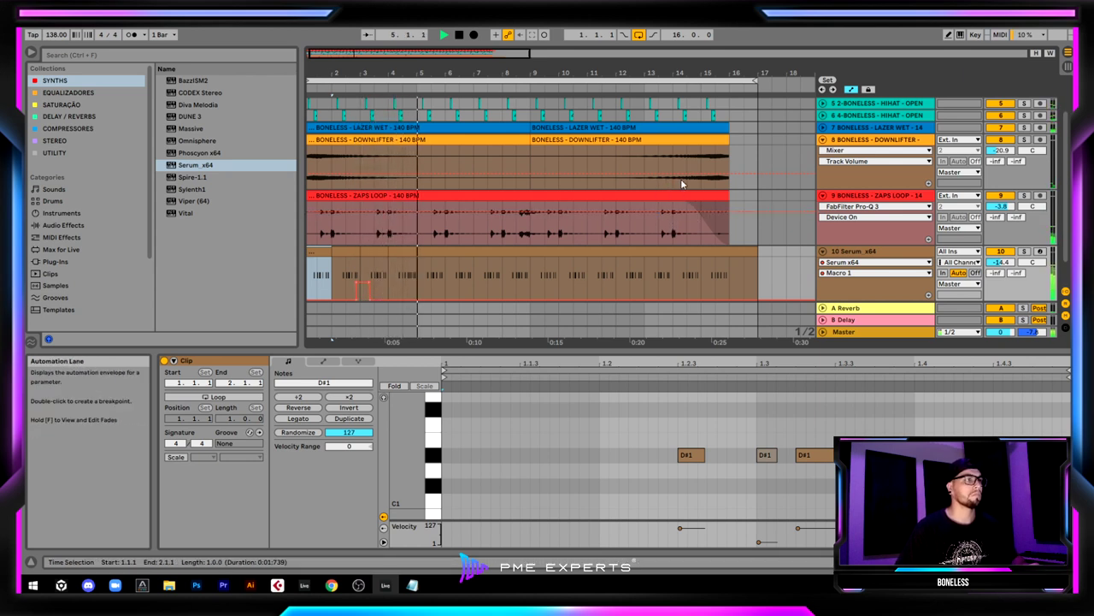
Duplicate the Serum clips and Macro 1 automation of bars 1 to 4 twice, filling the track through bar 12
left_click(404, 269)
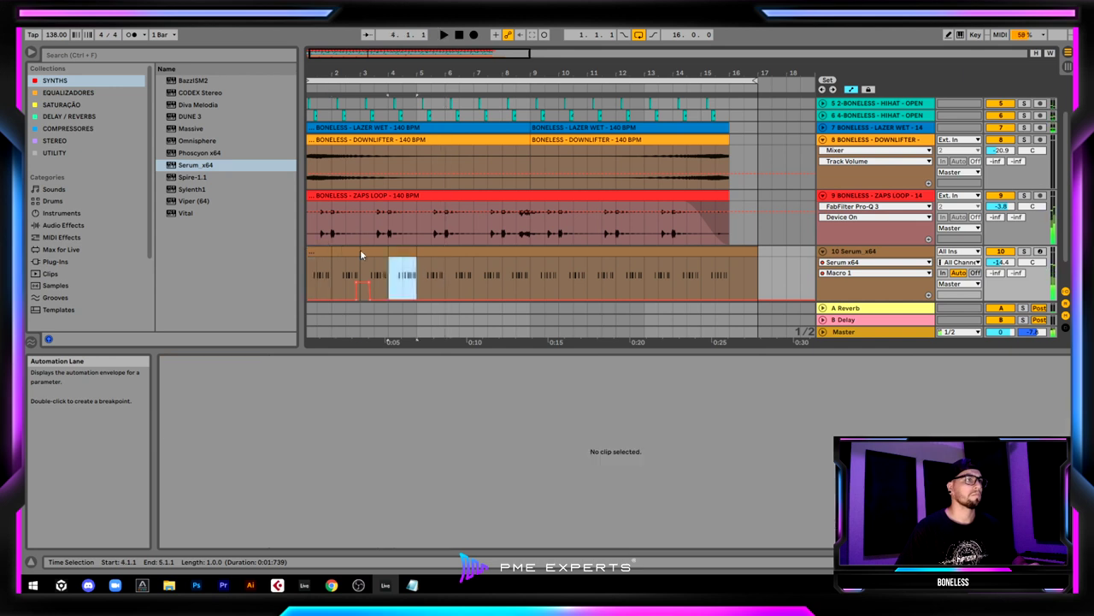
left_click_drag(360, 251, 272, 251)
key("space")
key("ctrl+d")
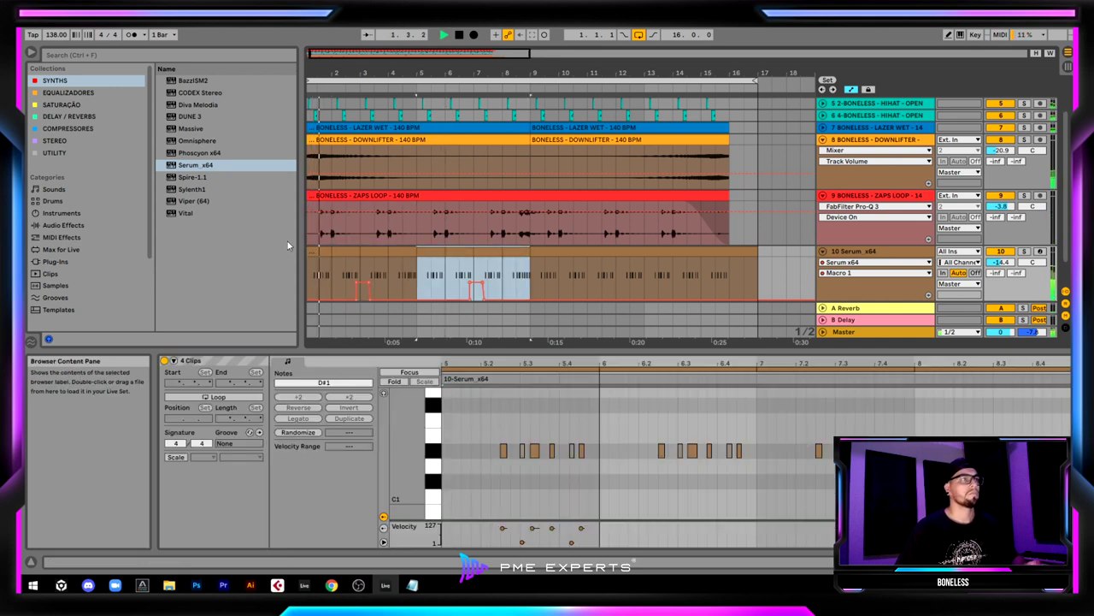
key("ctrl+d")
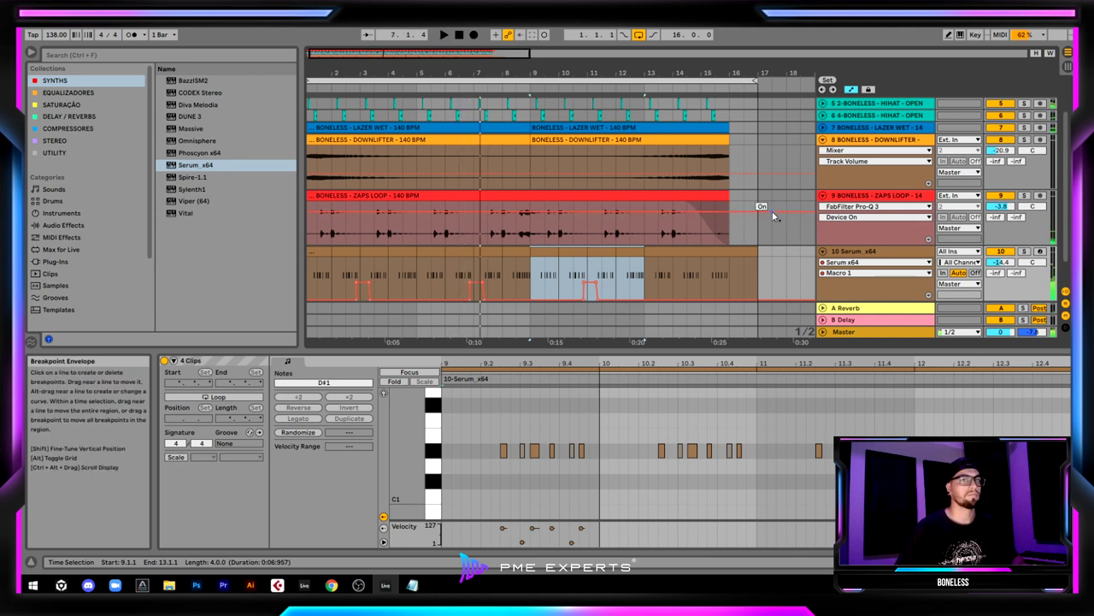
Display the Serum track's devices and add the ColourCopy delay after Serum from the DELAY / REVERBS collection
left_click(909, 251)
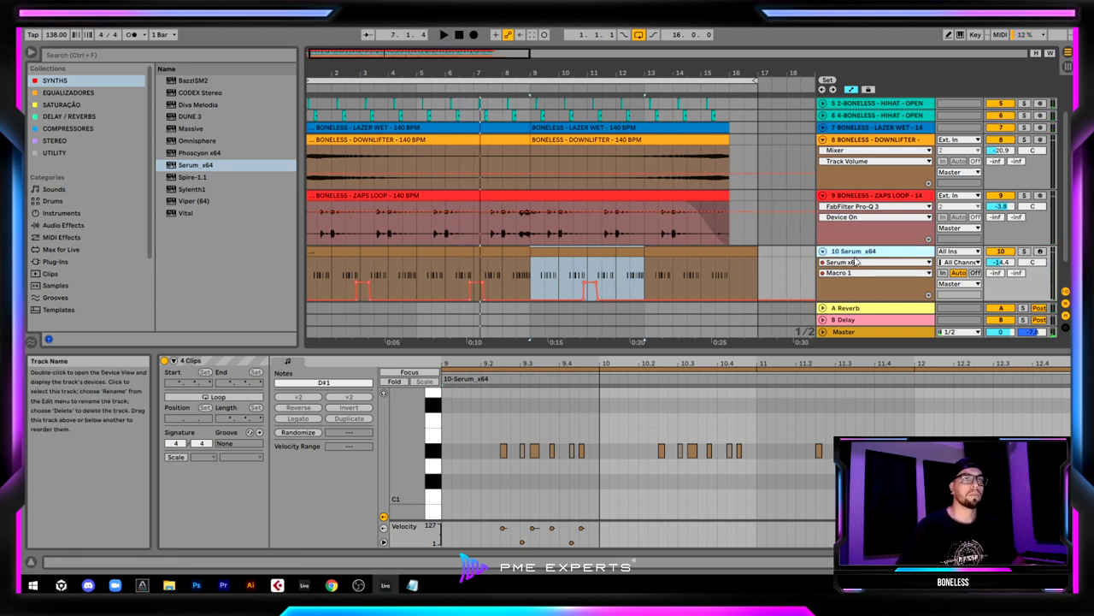
double_click(874, 251)
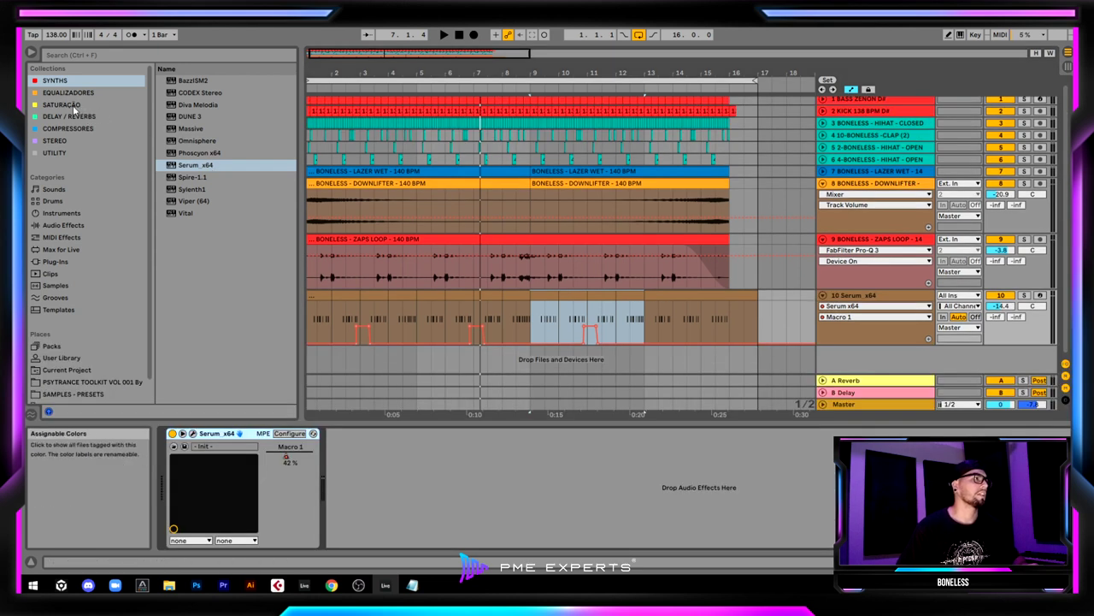
left_click(66, 116)
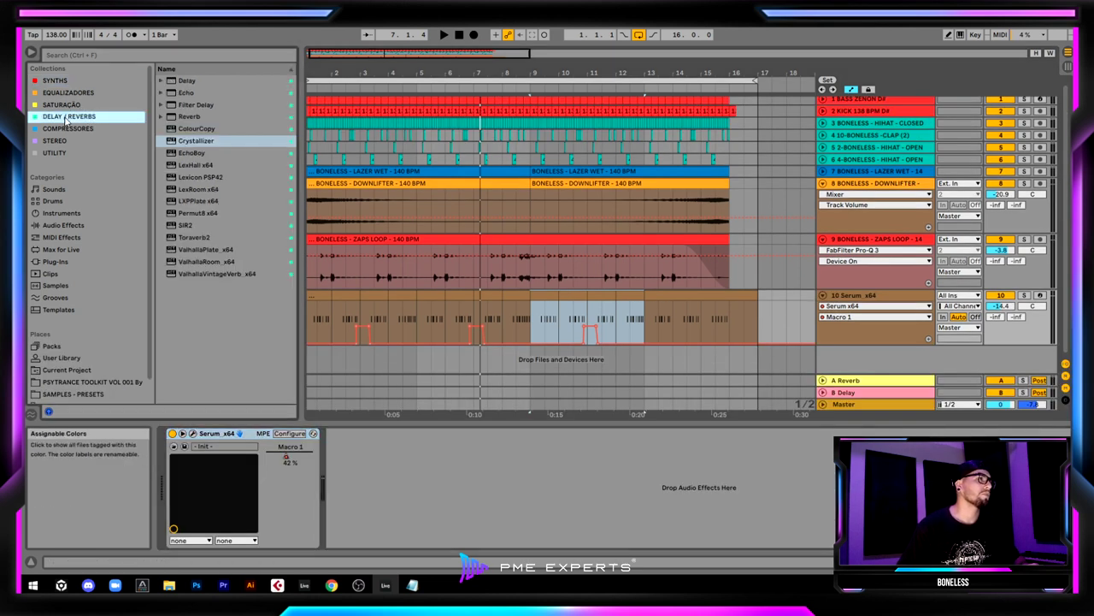
left_click(205, 130)
left_click_drag(659, 288, 577, 320)
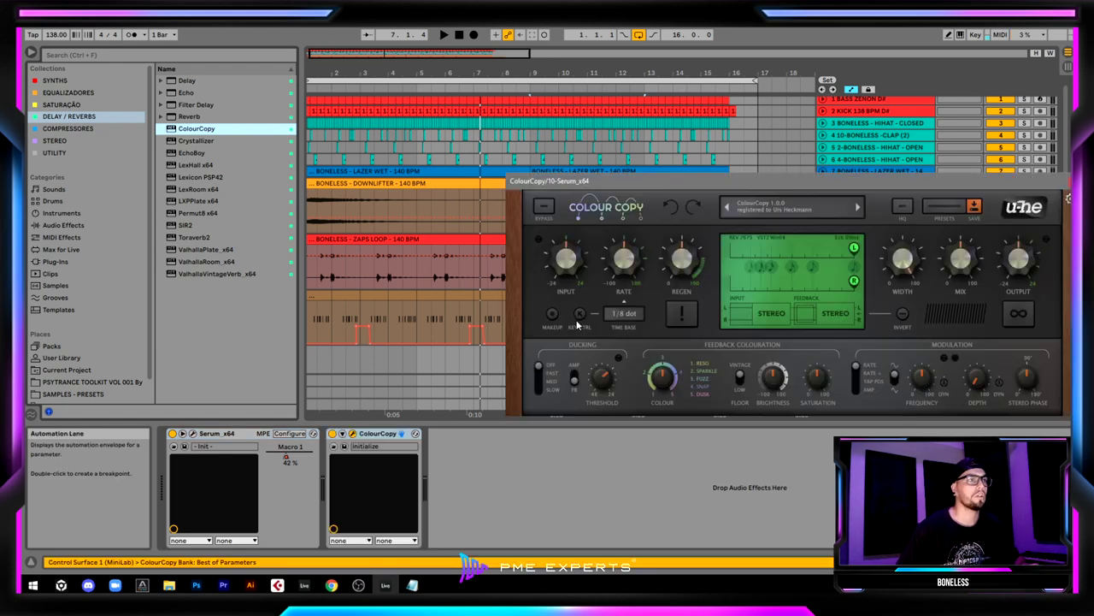
Set ColourCopy's right-channel delay tap to the shortest time and its mix to 7.00
left_click_drag(670, 188, 282, 168)
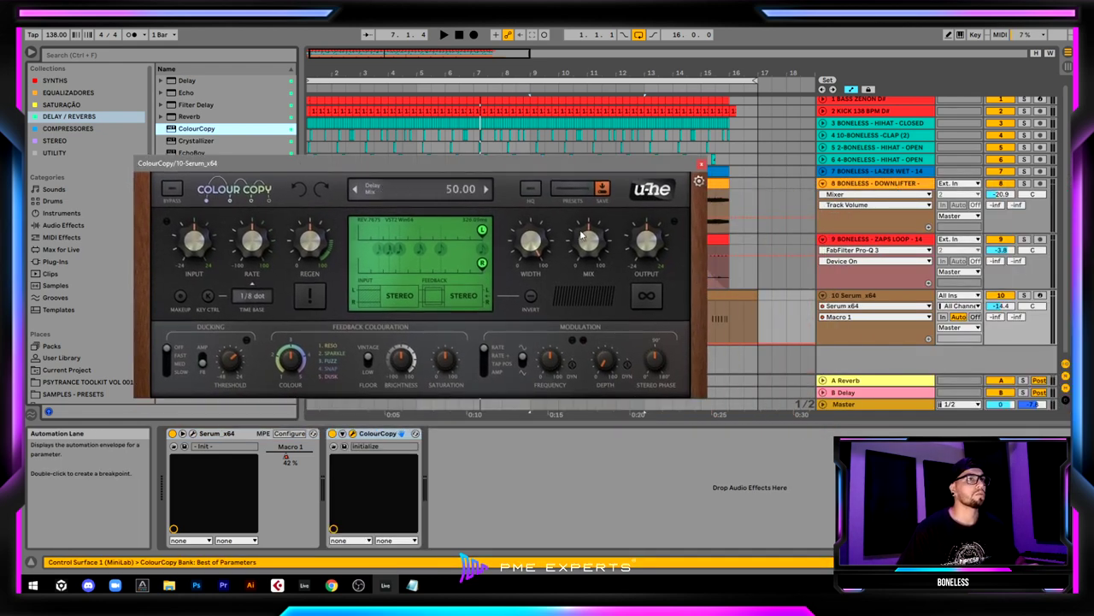
left_click_drag(479, 265, 359, 263)
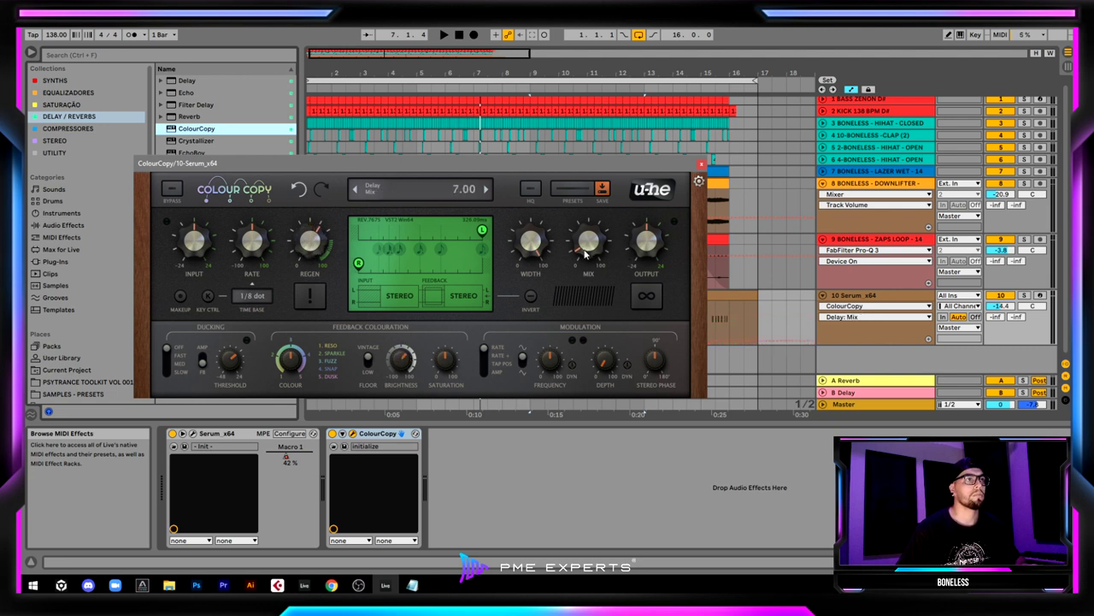
left_click(548, 82)
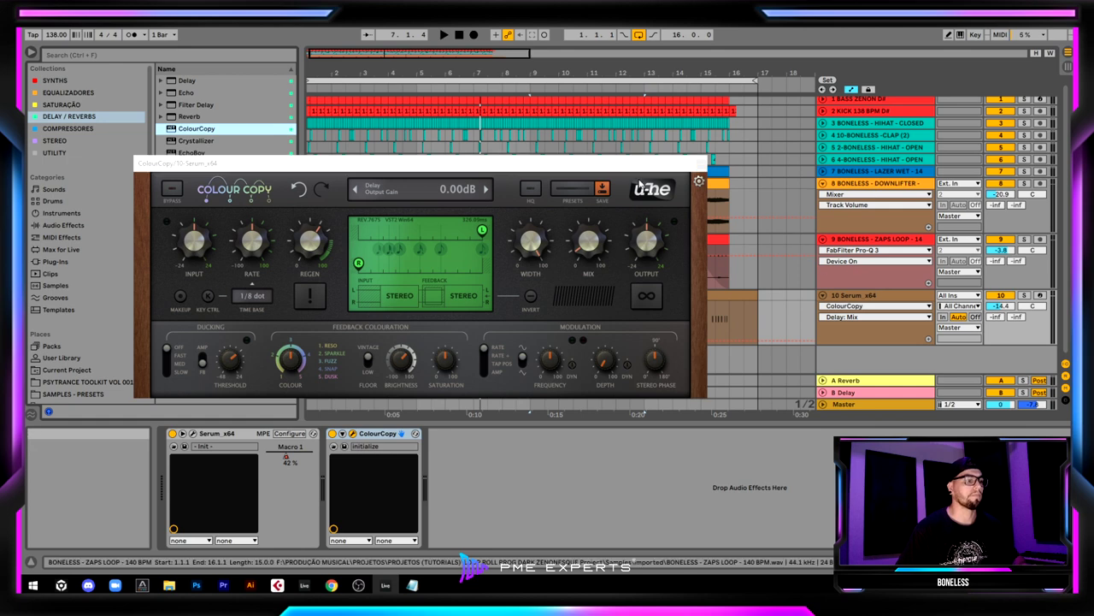
Adjust ColourCopy's regeneration and raise its mix slightly while auditioning the loop, and close the plugin window
key("space")
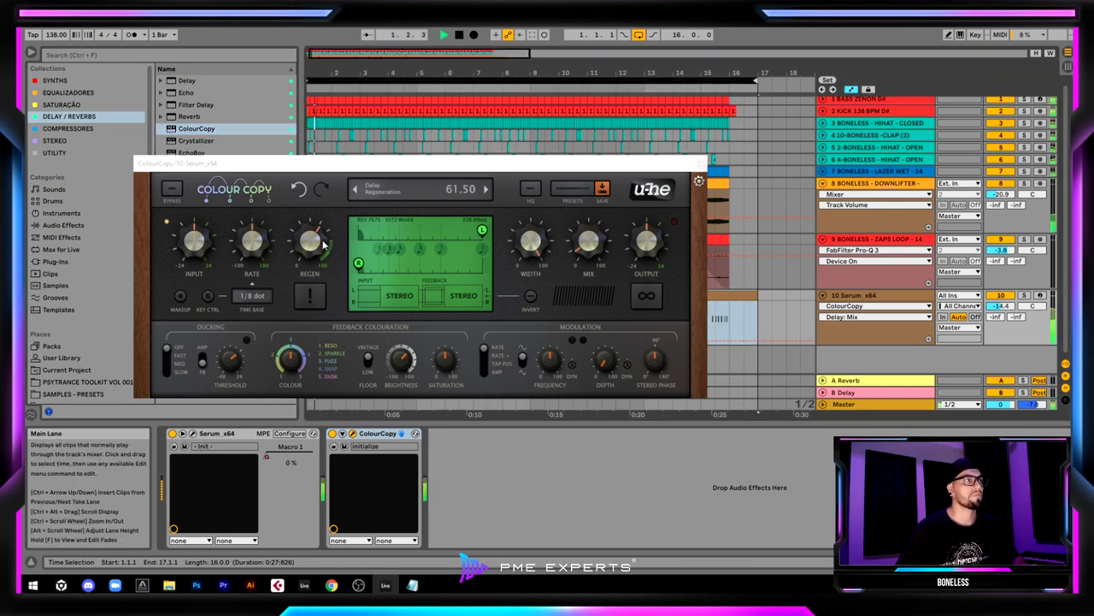
left_click_drag(322, 241, 328, 233)
left_click_drag(583, 248, 599, 245)
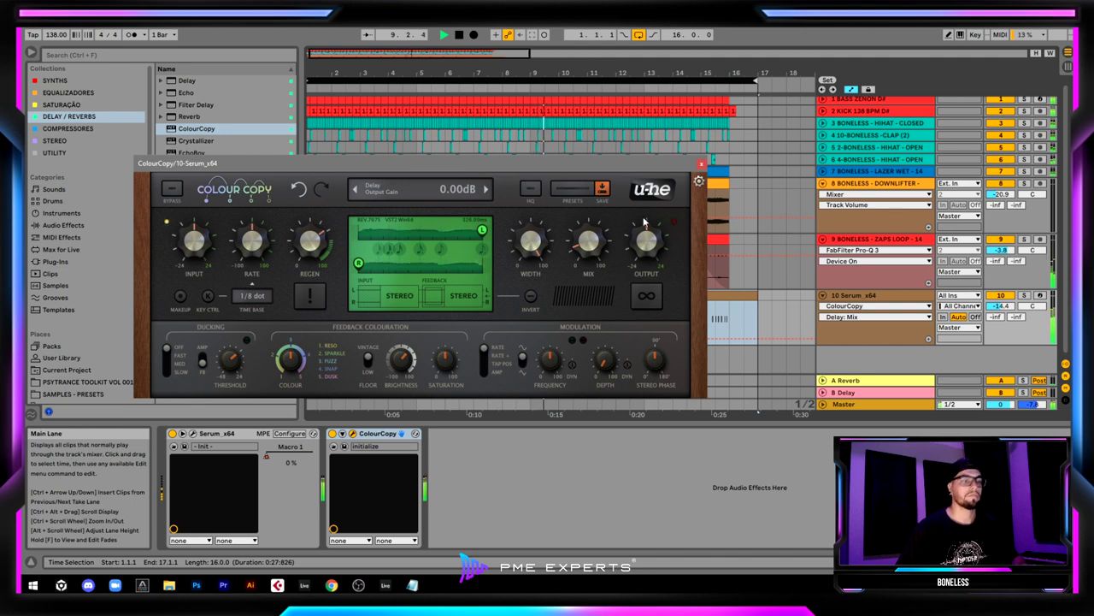
left_click(701, 164)
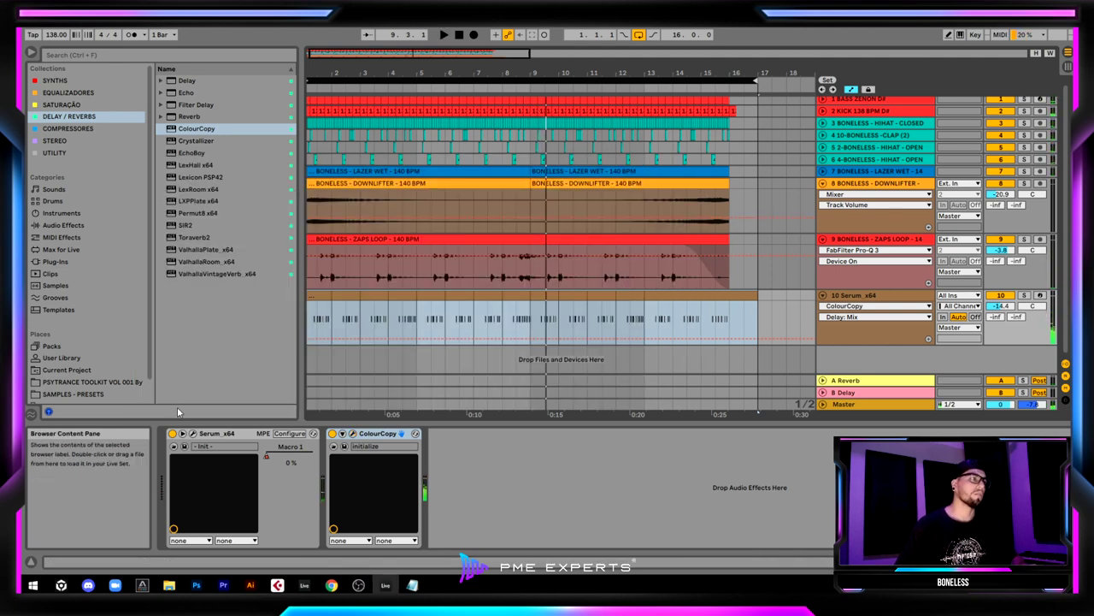
Open Serum on track 10, lower the MG Low 24 filter cutoff, and assign LFO 2 to modulate it
left_click(193, 433)
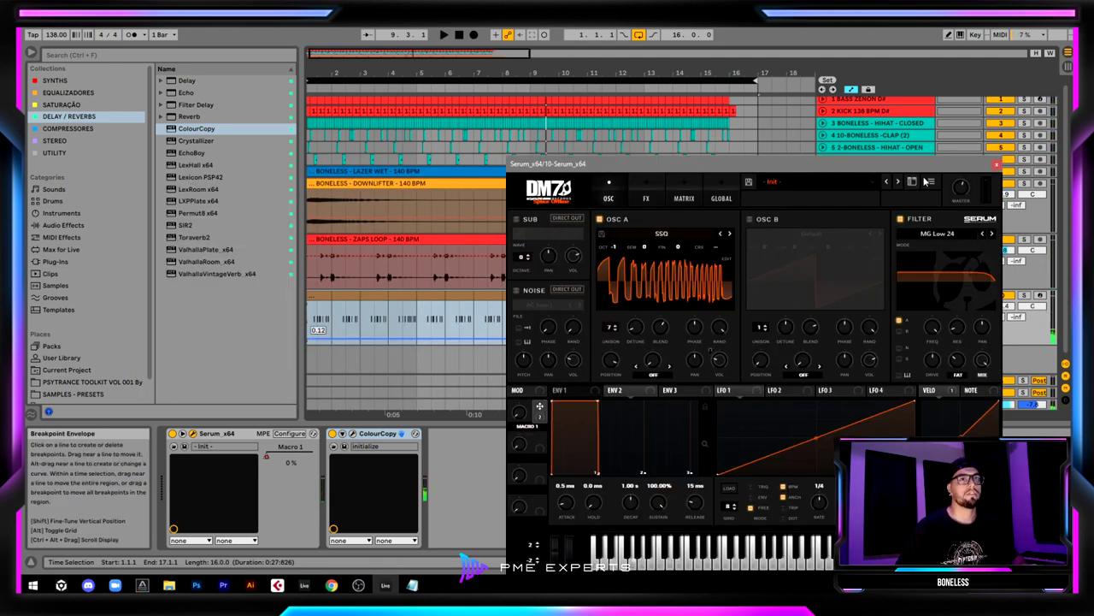
left_click_drag(931, 163, 640, 121)
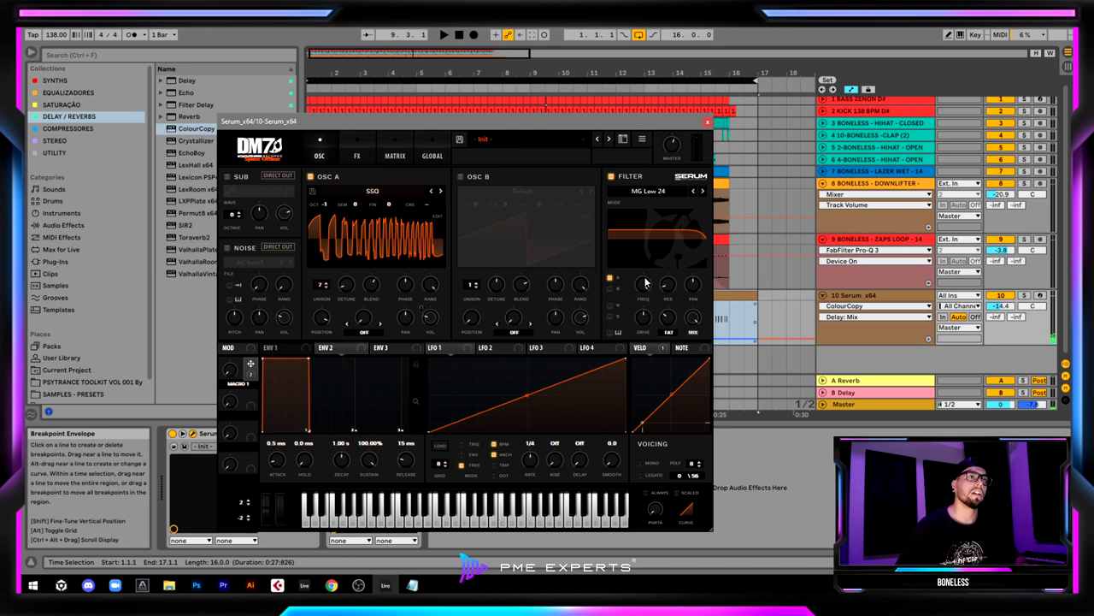
left_click_drag(645, 283, 643, 361)
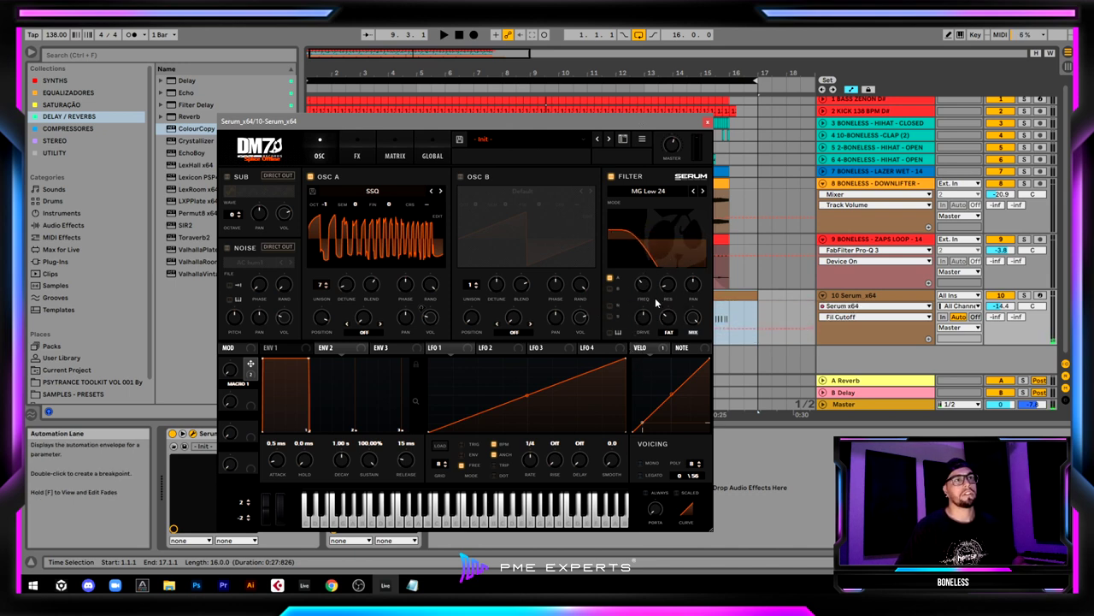
left_click(501, 350)
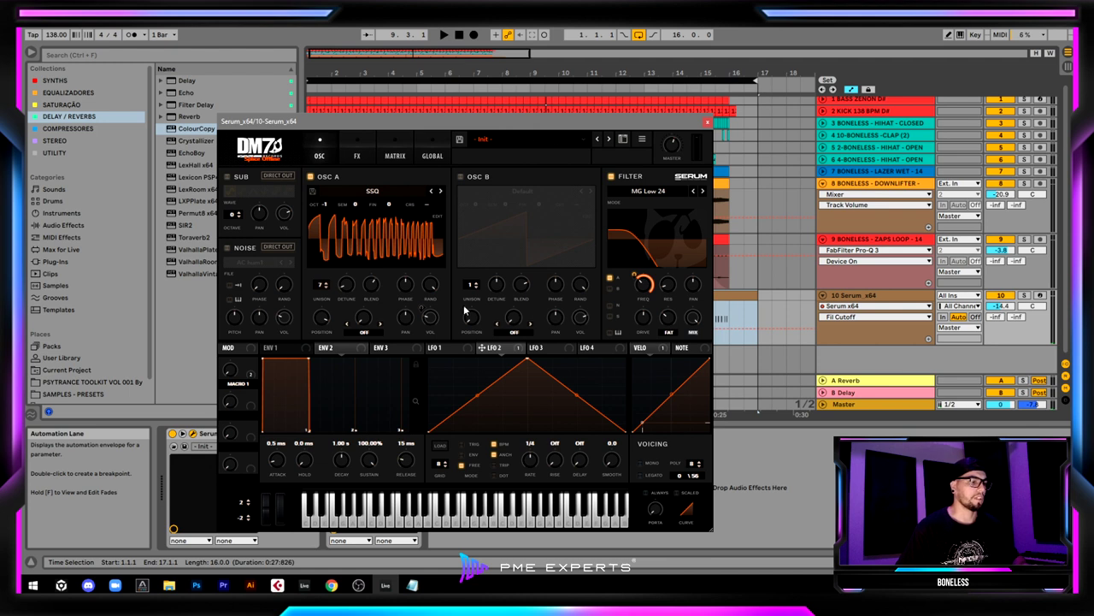
Reshape LFO 2 during playback into a slightly concave rise to the central peak and a convex fall
key("space")
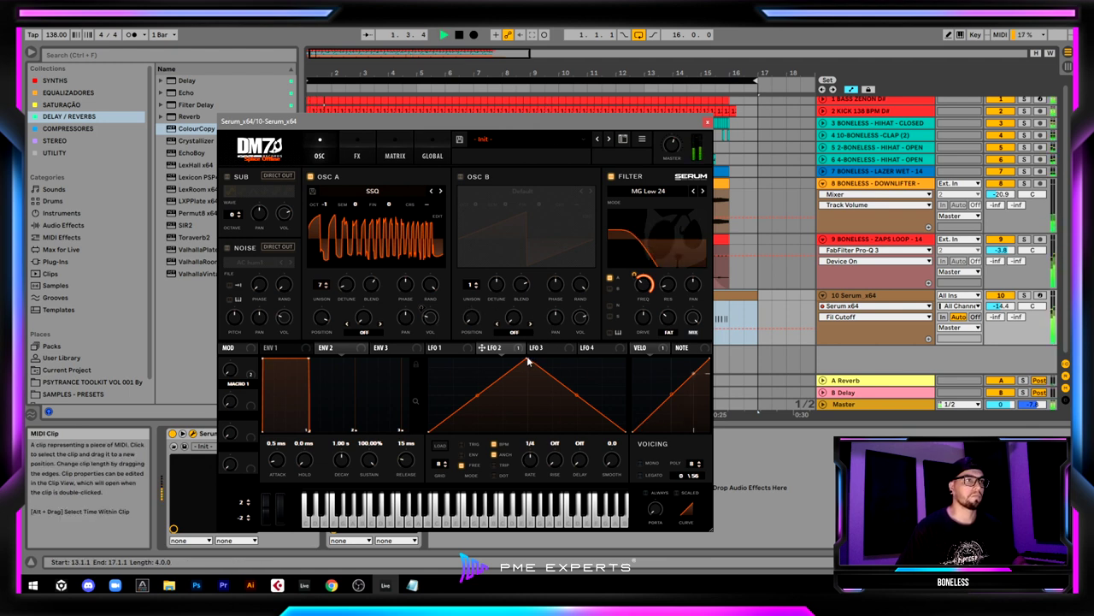
left_click_drag(489, 397, 501, 399)
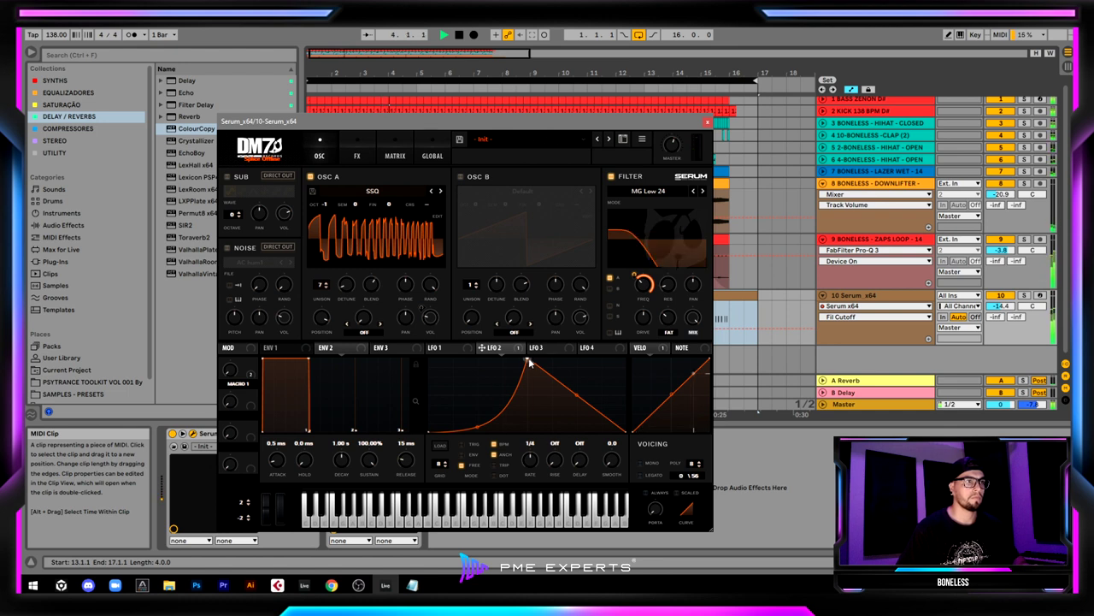
mouse_move(529, 359)
left_mouse_down()
mouse_move(511, 353)
mouse_move(529, 359)
left_mouse_up()
left_click_drag(479, 425, 486, 411)
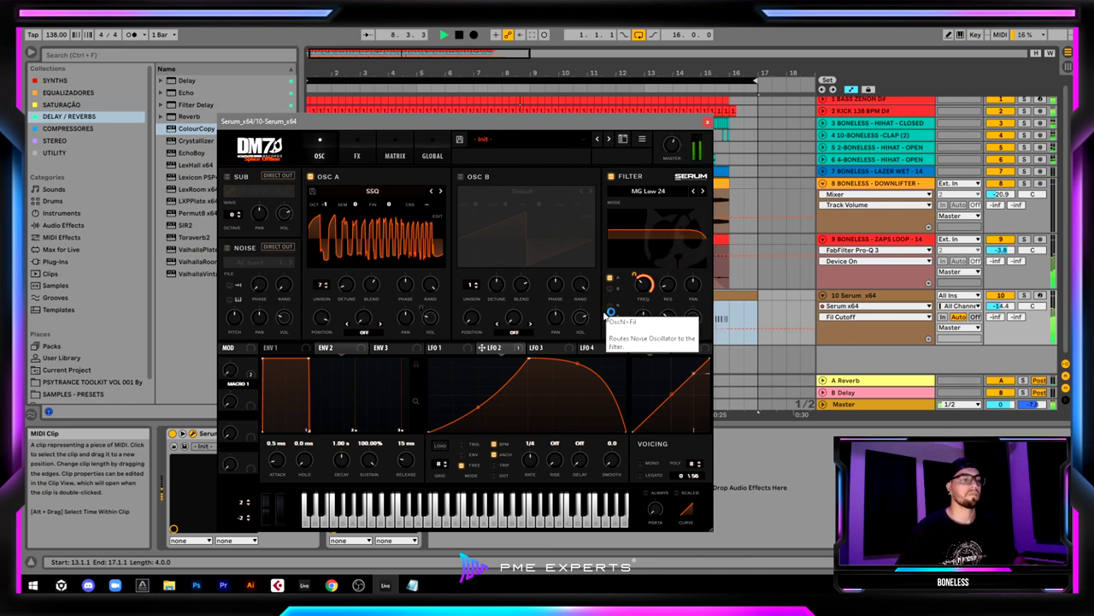
key("space")
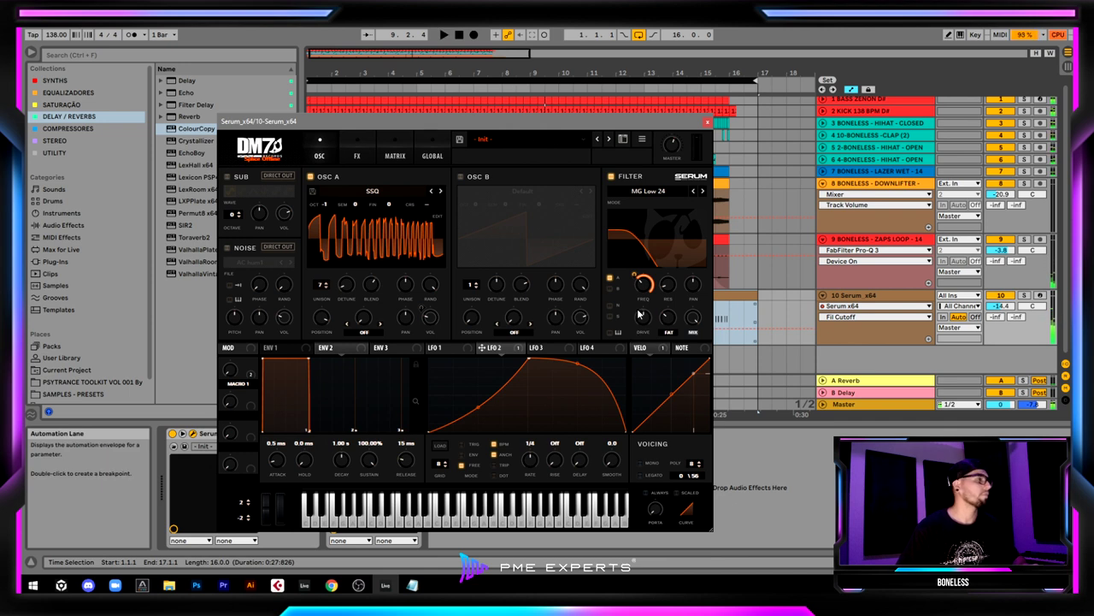
Lower Serum's LFO-modulated filter cutoff while auditioning the arrangement from bar 1
key("space")
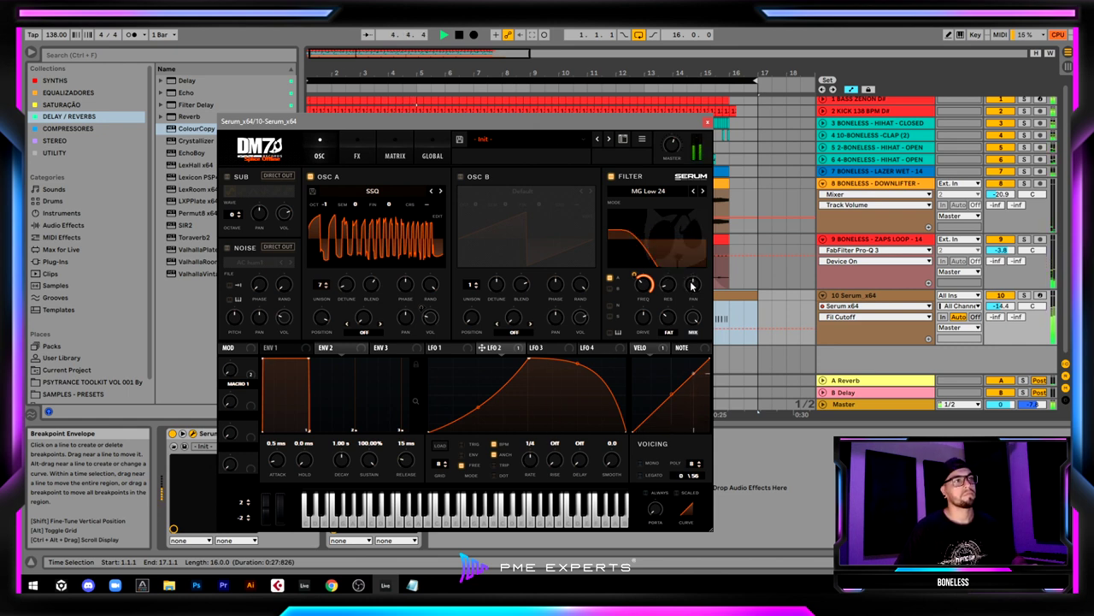
left_click_drag(643, 287, 643, 310)
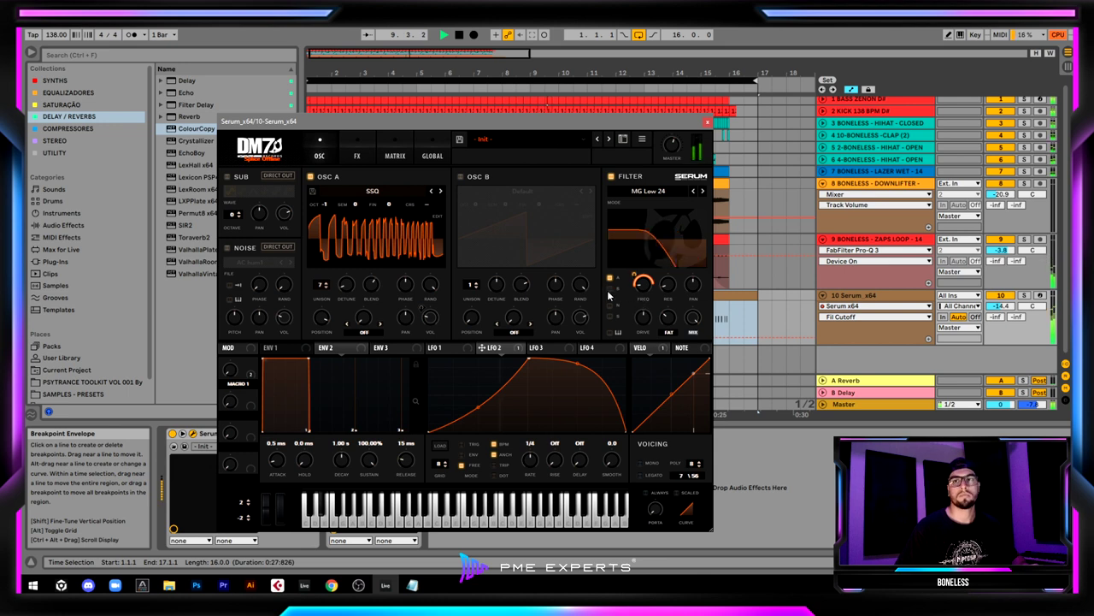
key("space")
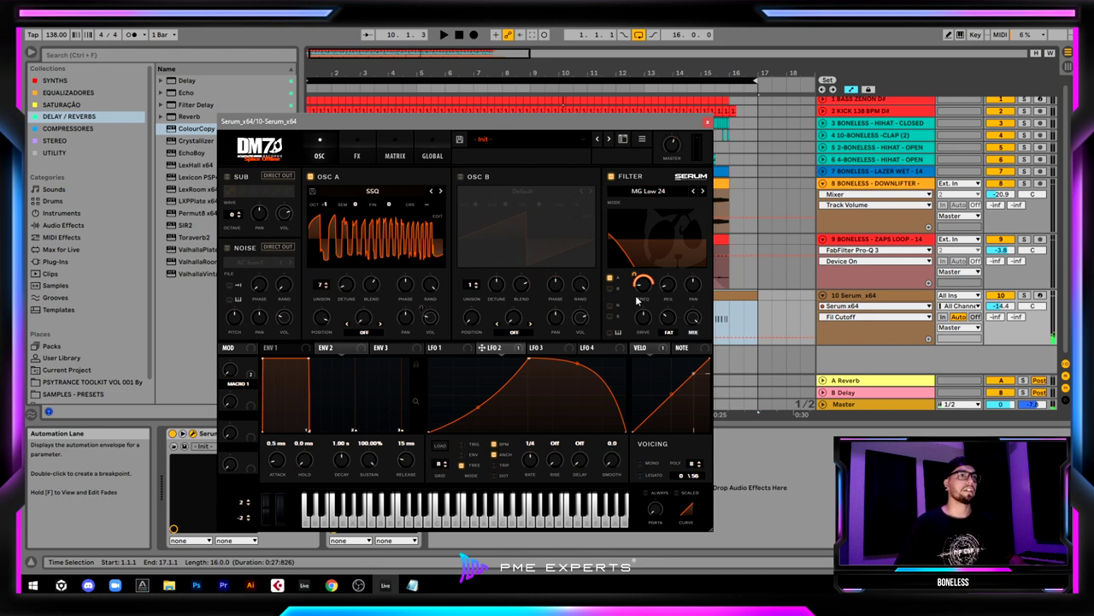
Replay the arrangement and fine-tune Serum's filter cutoff to 42 Hz
mouse_move(644, 293)
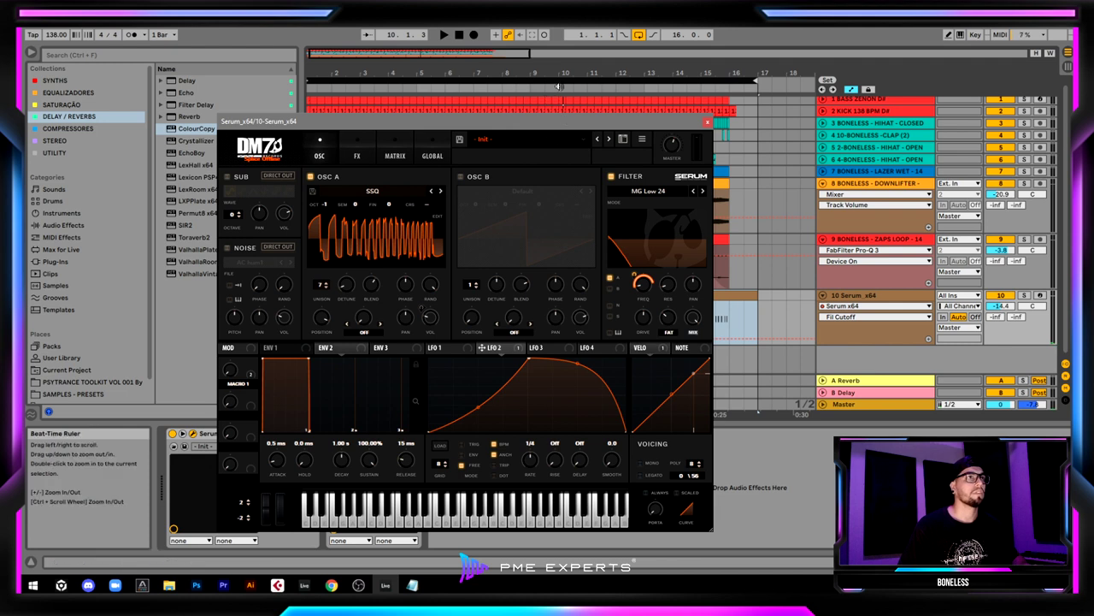
left_click(564, 112)
key("space")
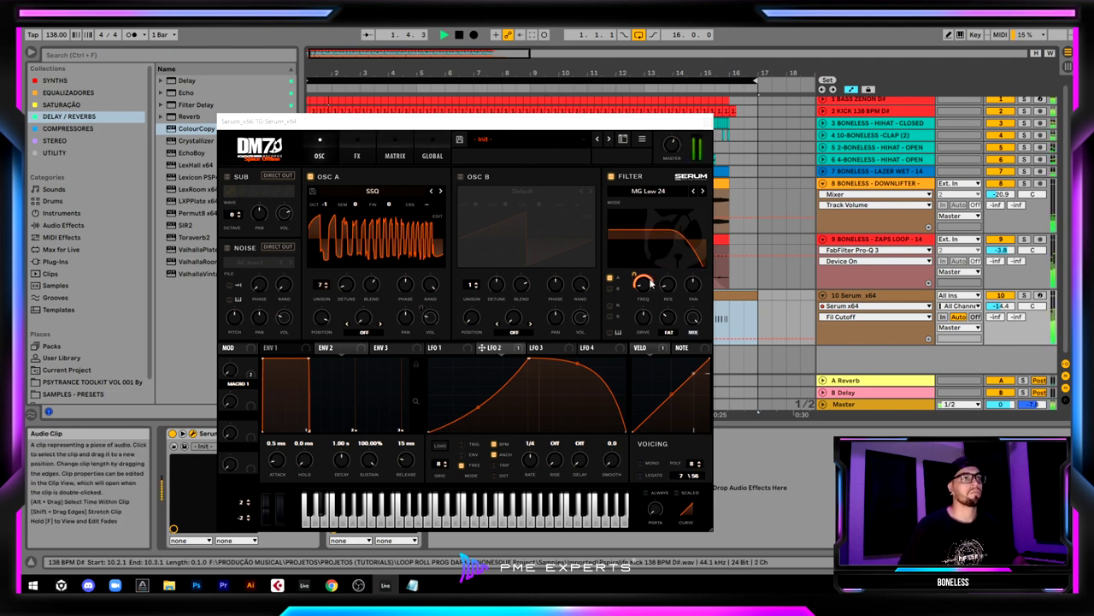
left_click(644, 284)
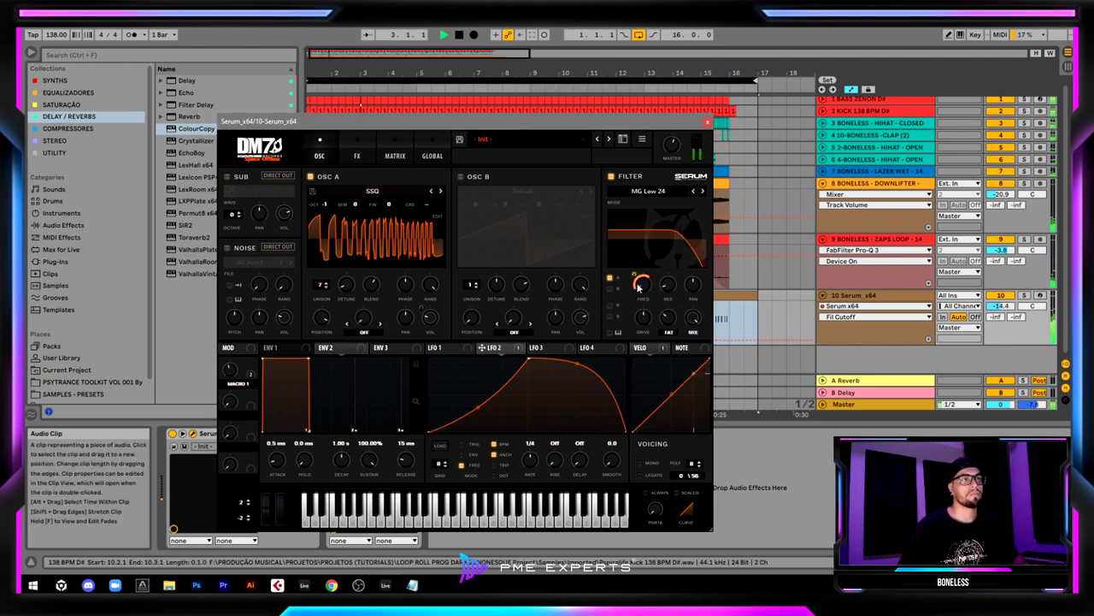
mouse_move(652, 288)
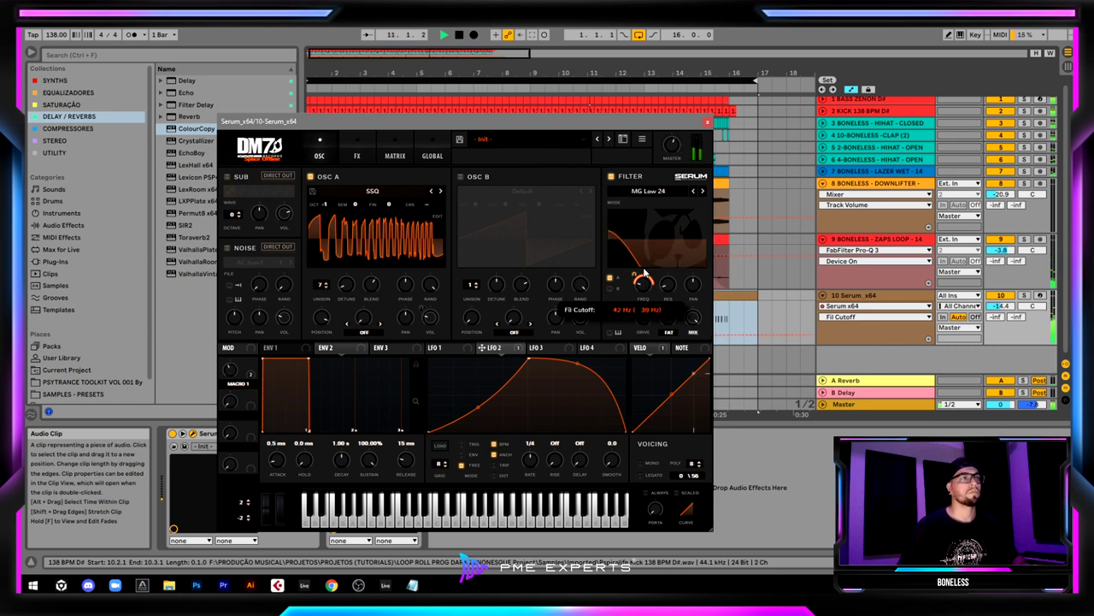
key("space")
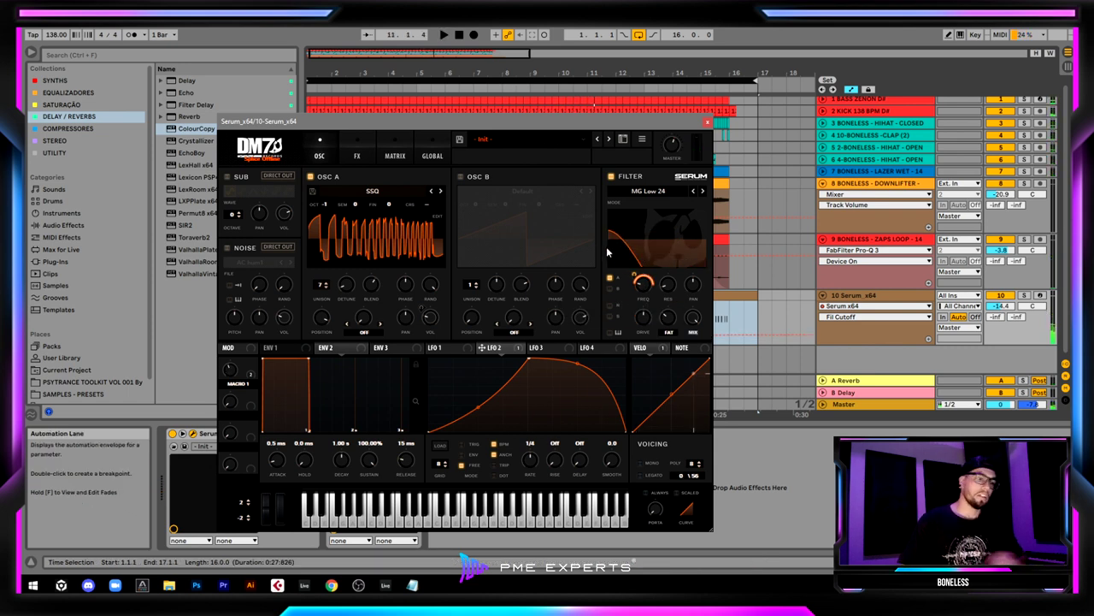